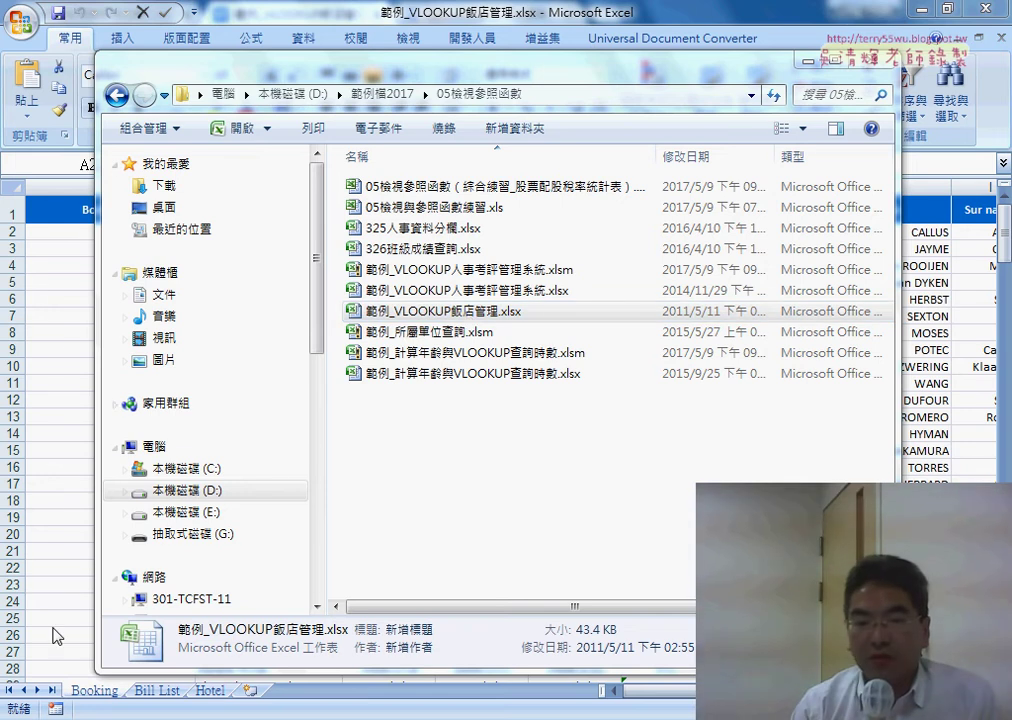
# Step: Open the workbook 範例_VLOOKUP飯店管理.xlsx on its Booking sheet
pyautogui.press('Escape')
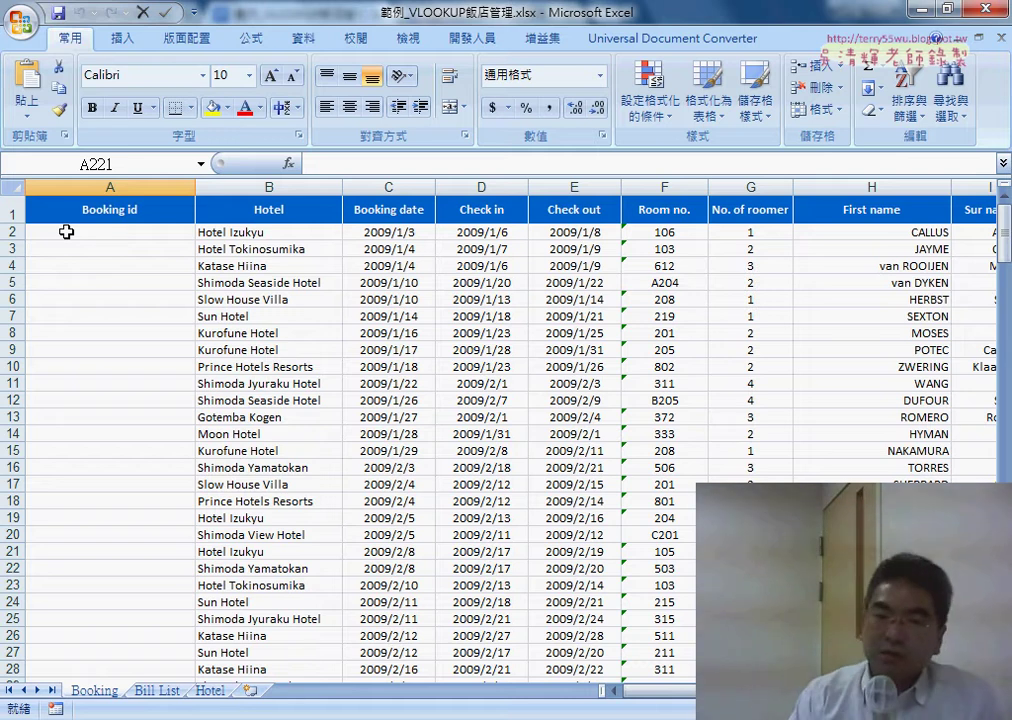
pyautogui.click(255, 234)
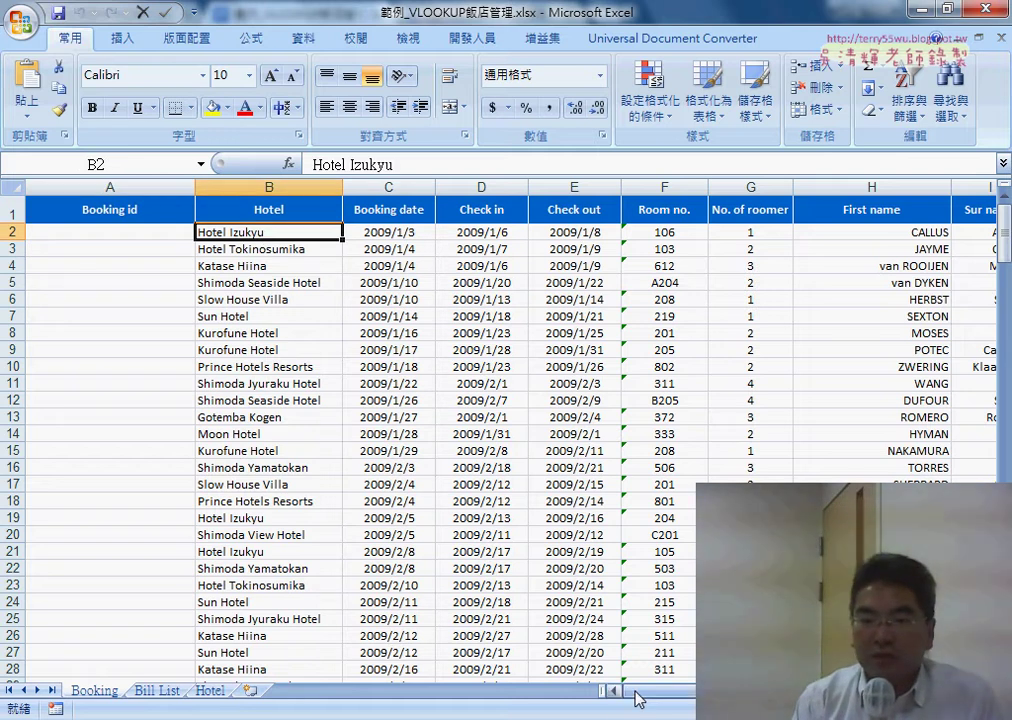
pyautogui.click(132, 235)
pyautogui.moveTo(289, 232); pyautogui.dragTo(800, 232)
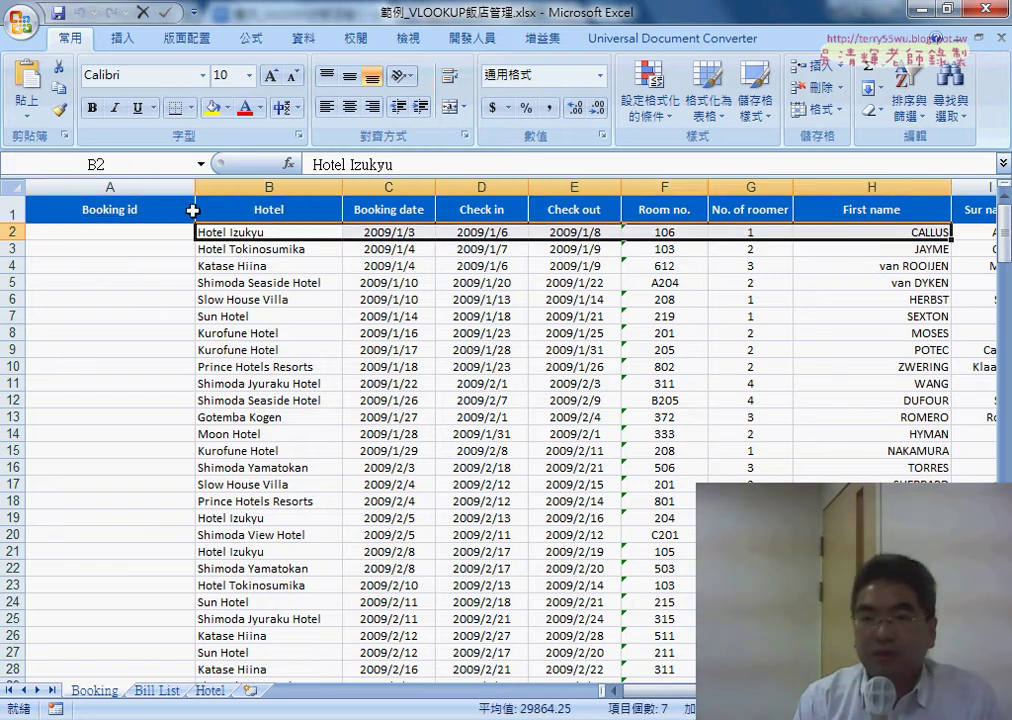
pyautogui.click(145, 232)
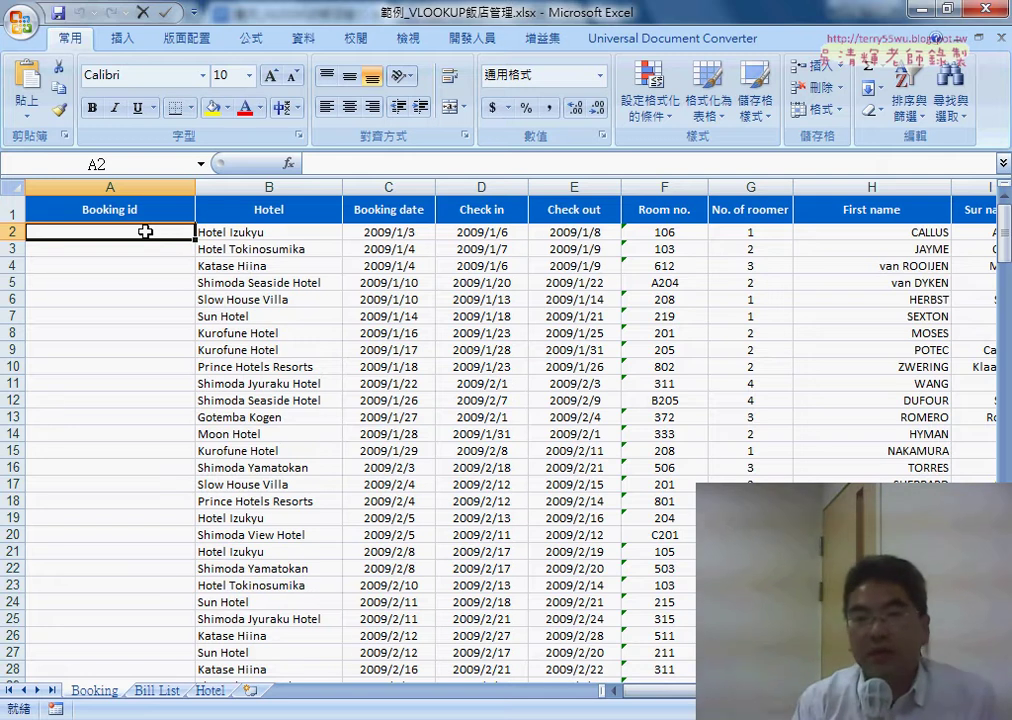
pyautogui.click(106, 180)
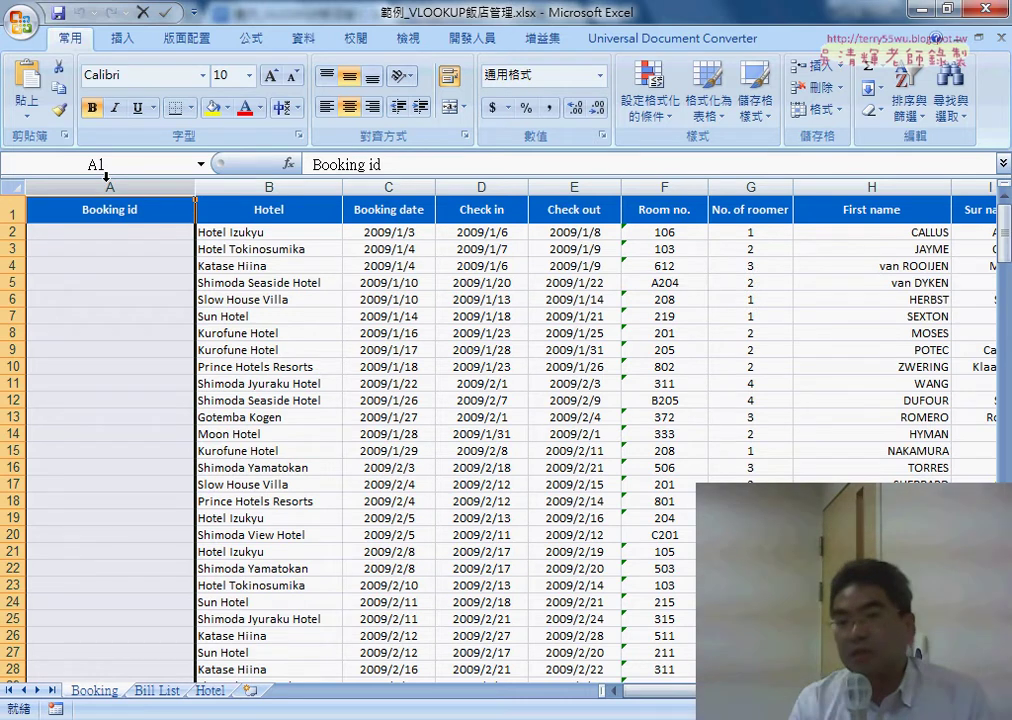
pyautogui.click(175, 232)
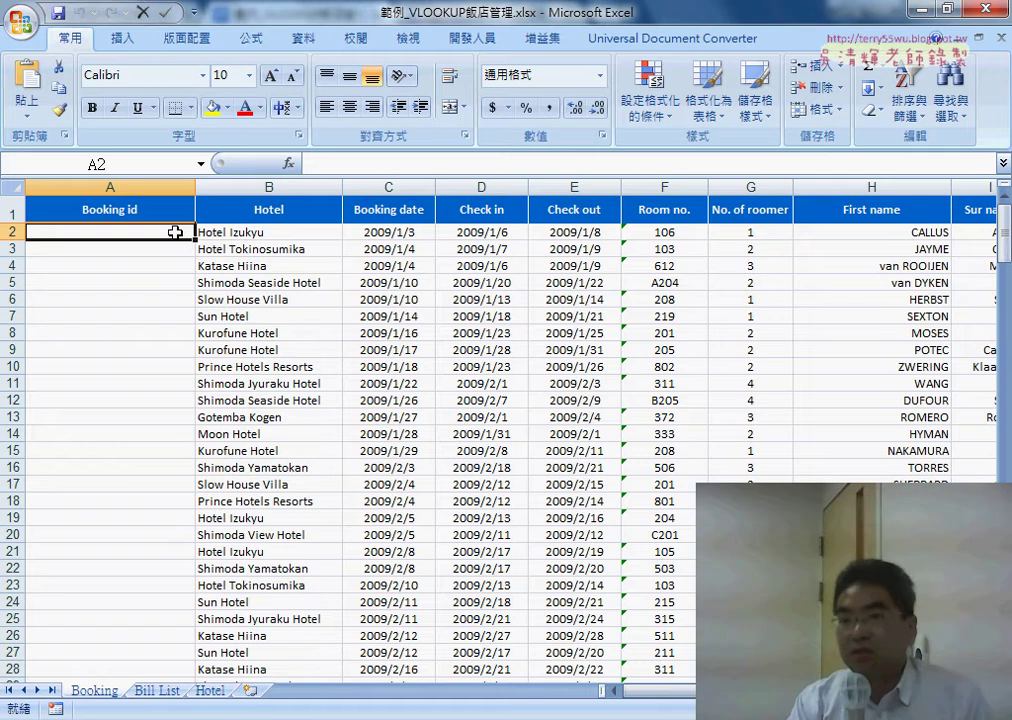
pyautogui.click(675, 234)
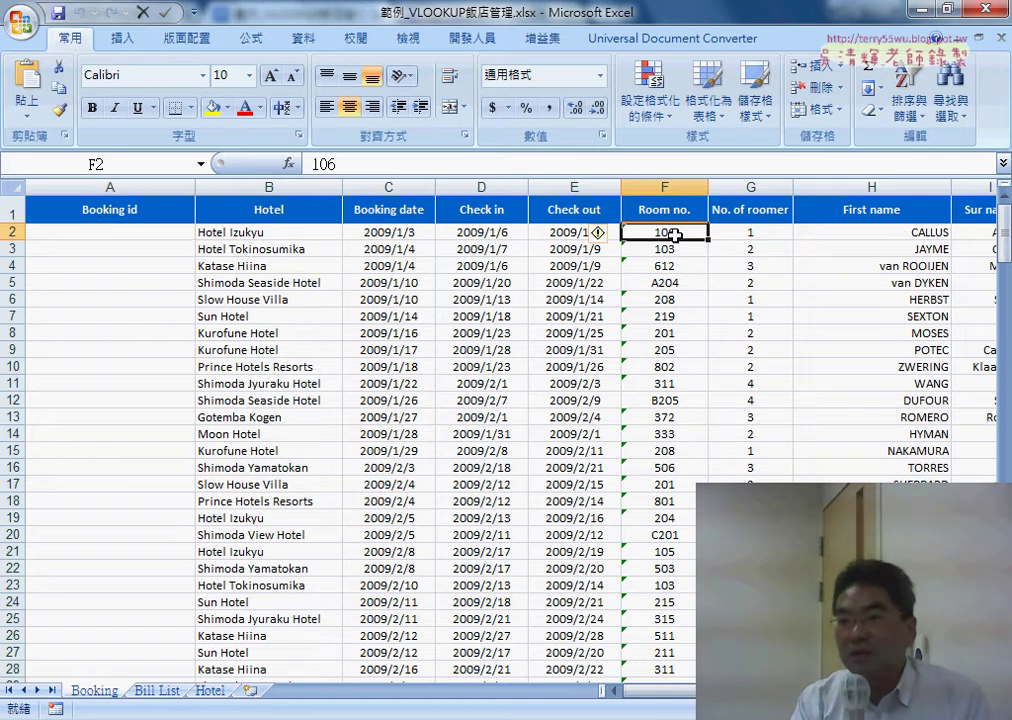
pyautogui.click(754, 236)
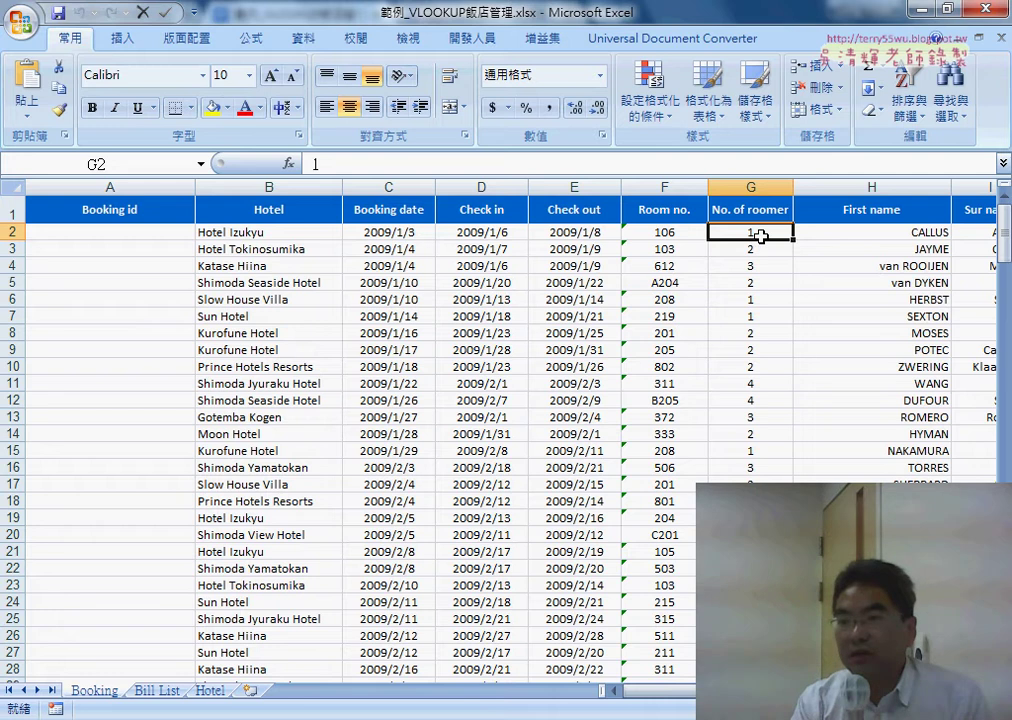
pyautogui.hscroll(1, 485, 545)
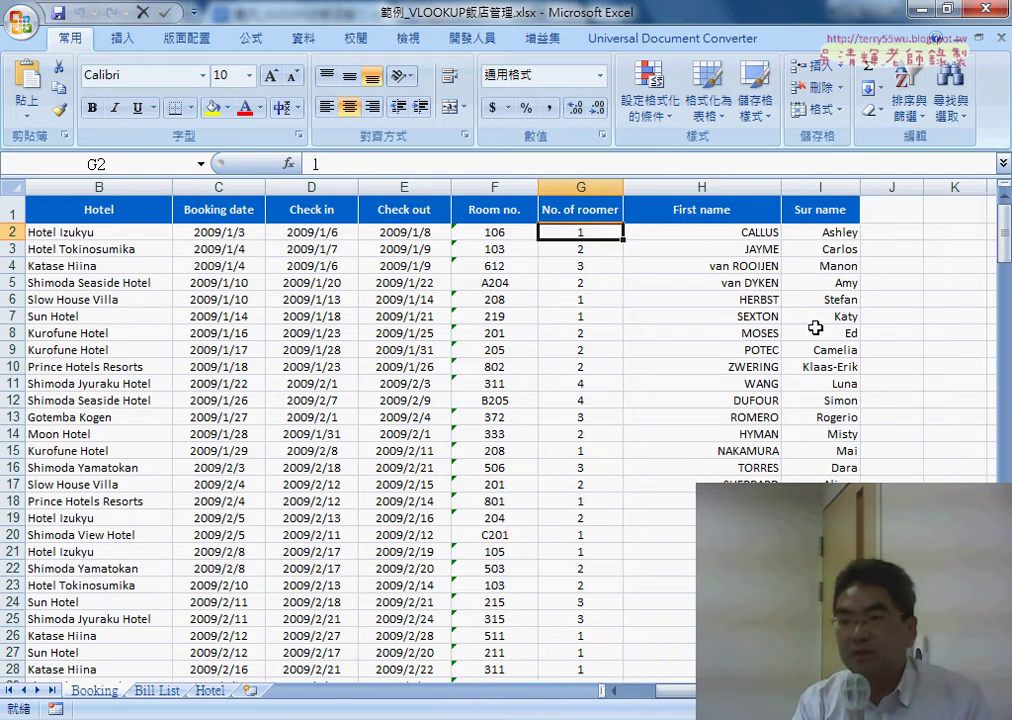
pyautogui.moveTo(835, 232); pyautogui.dragTo(750, 249)
pyautogui.hscroll(-1, 545, 528)
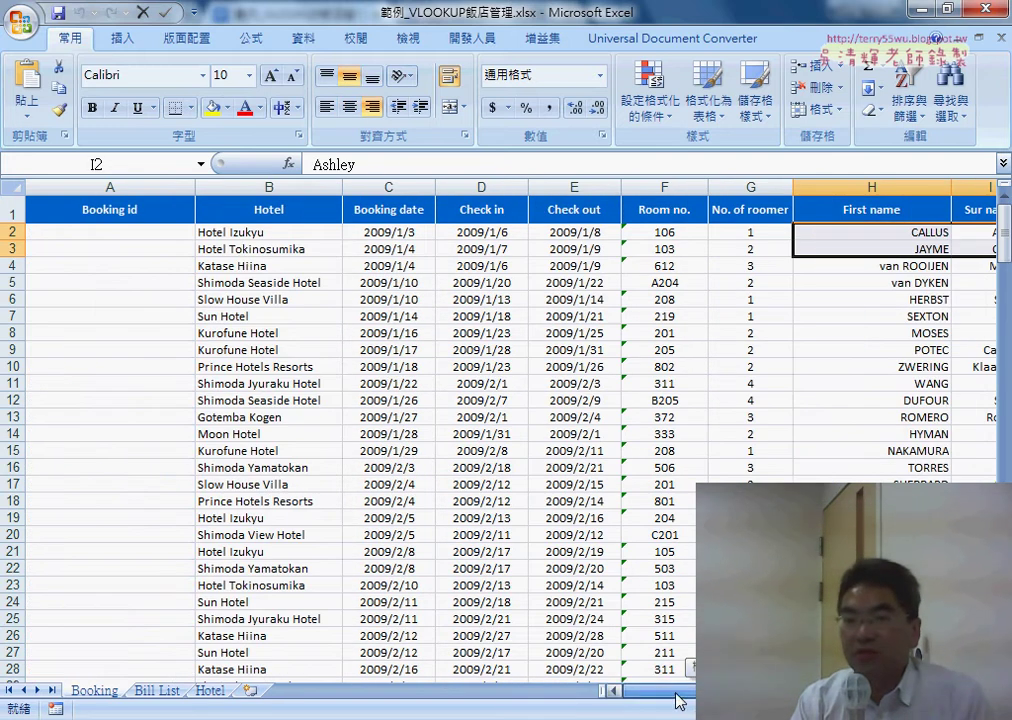
pyautogui.click(156, 235)
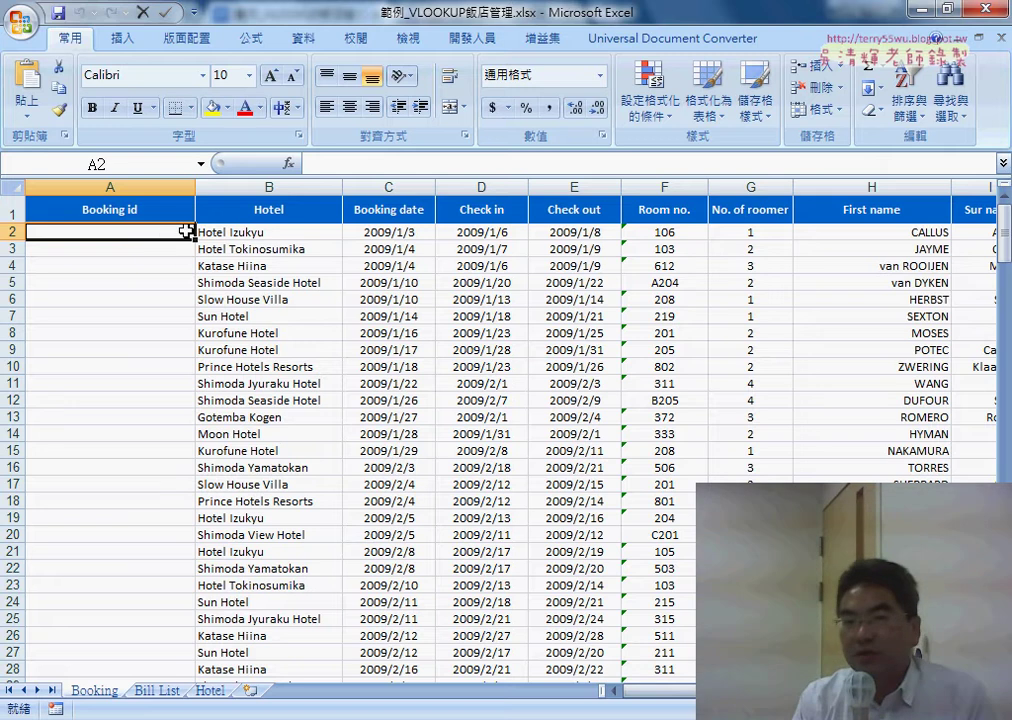
pyautogui.click(268, 233)
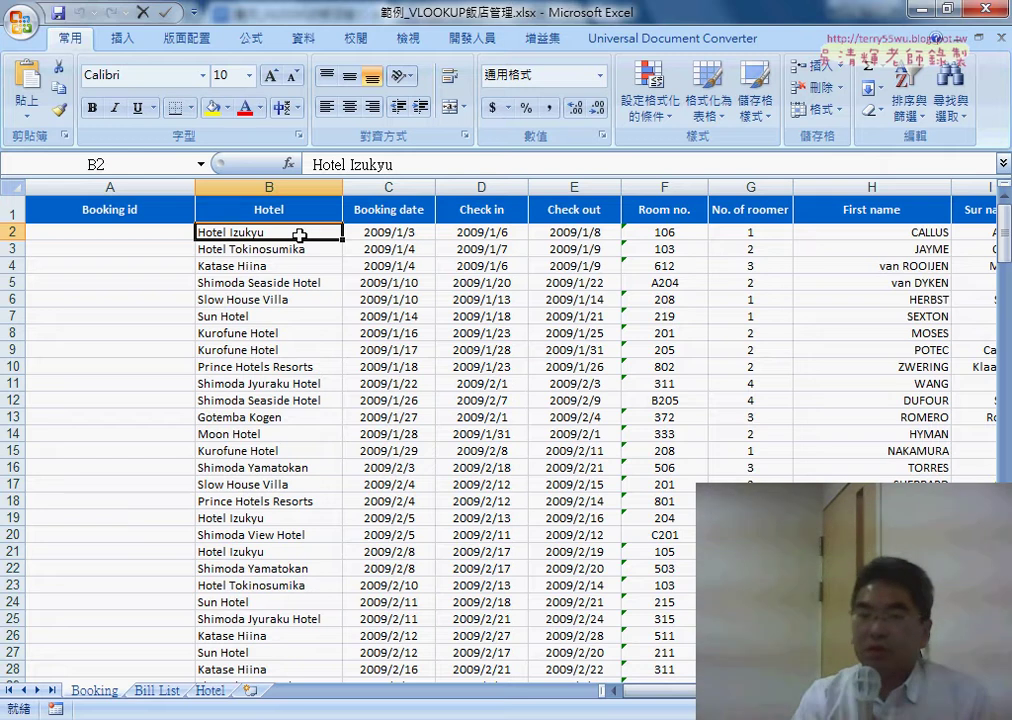
# Step: Review the HotelDetail defined name covering Hotel!$I$2:$K$14 in Name Manager, then close it
pyautogui.click(255, 42)
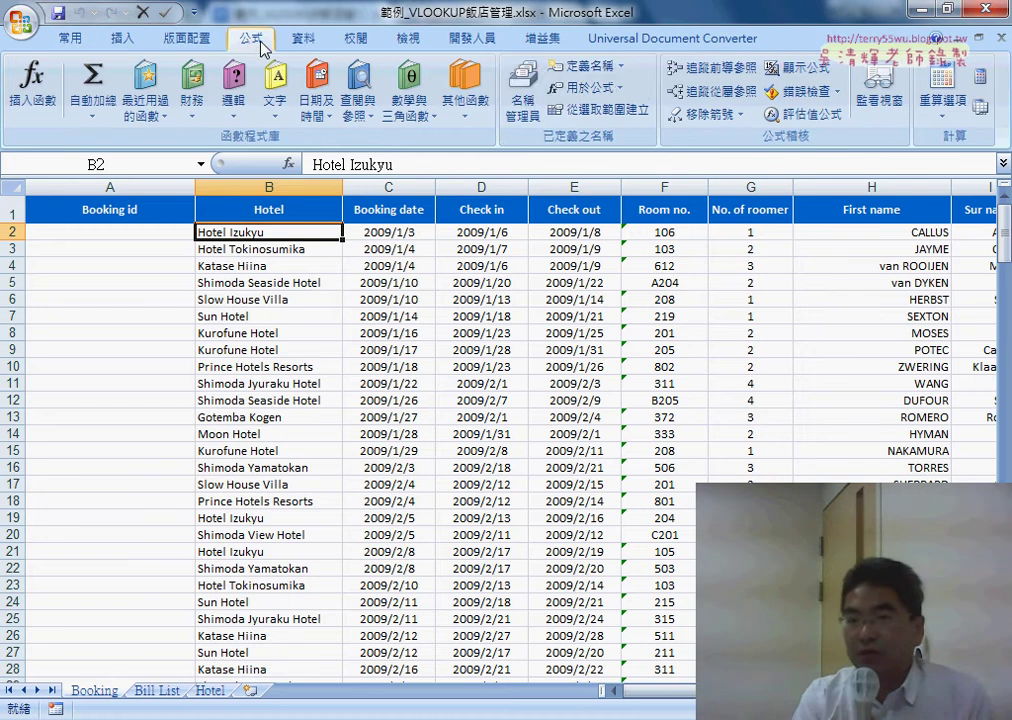
pyautogui.click(522, 90)
pyautogui.moveTo(524, 146); pyautogui.dragTo(426, 122)
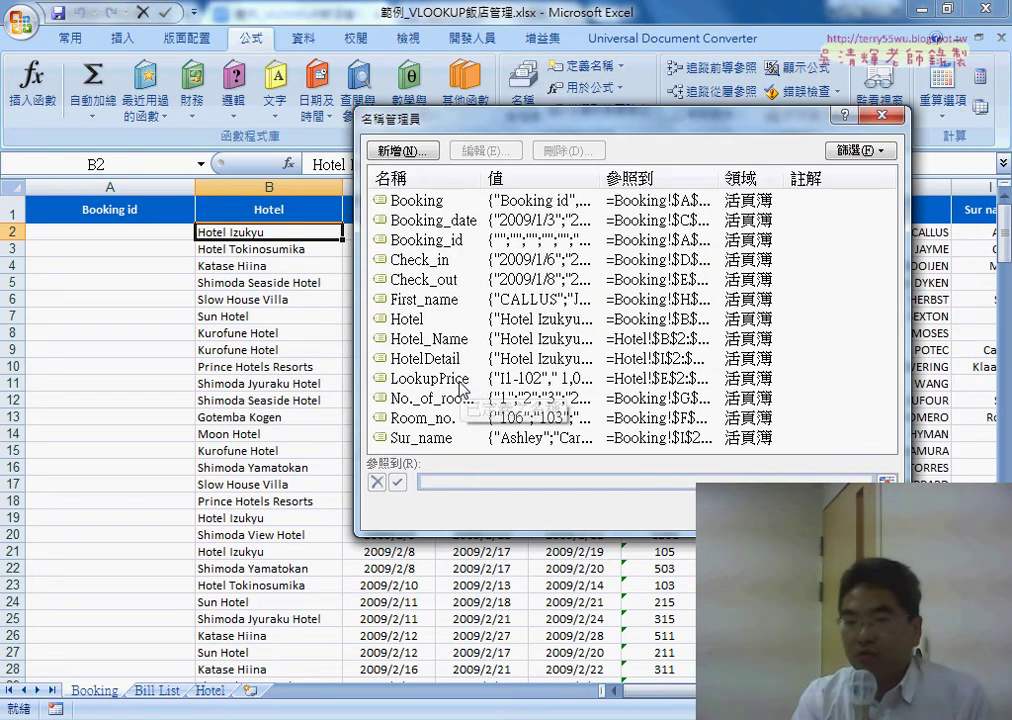
pyautogui.click(421, 358)
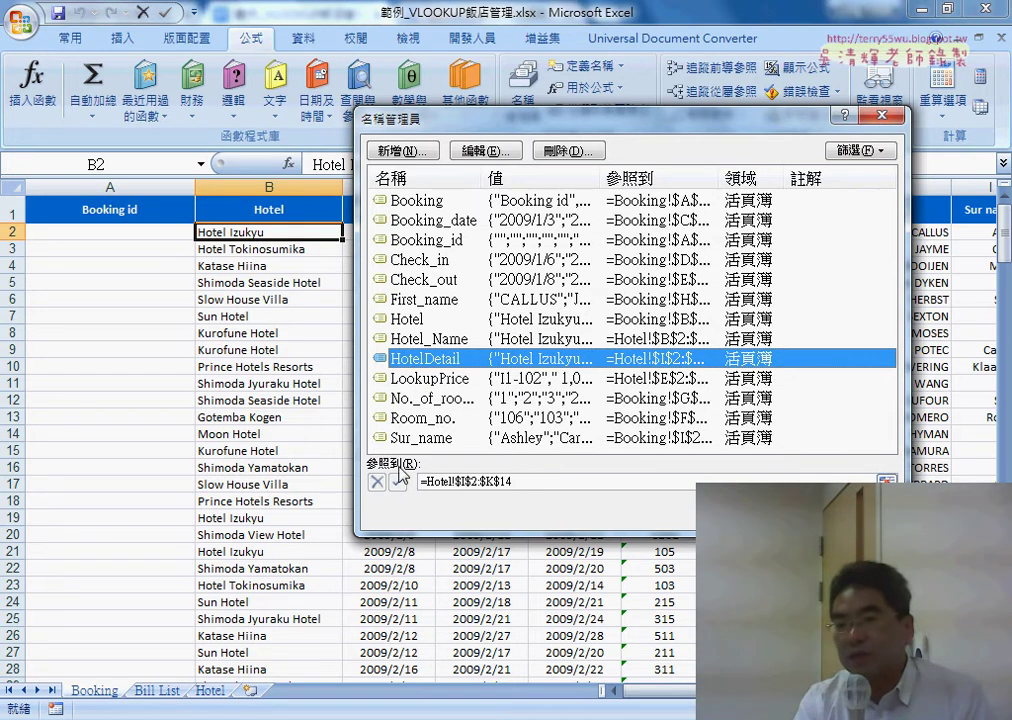
pyautogui.click(536, 483)
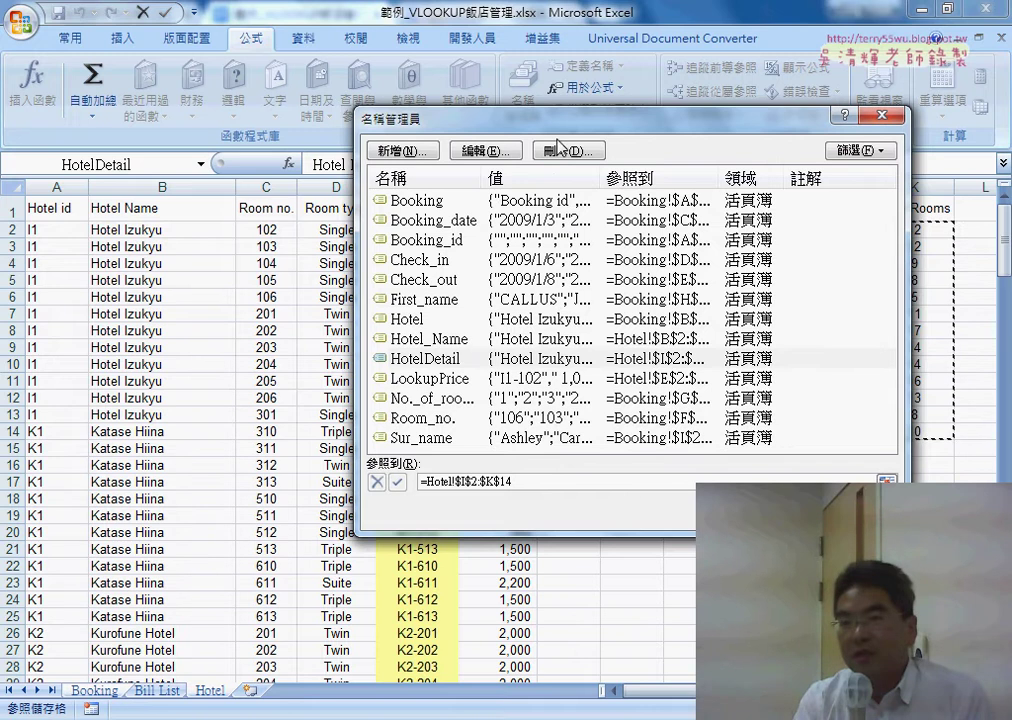
pyautogui.moveTo(445, 113); pyautogui.dragTo(132, 133)
pyautogui.moveTo(246, 158); pyautogui.dragTo(253, 160)
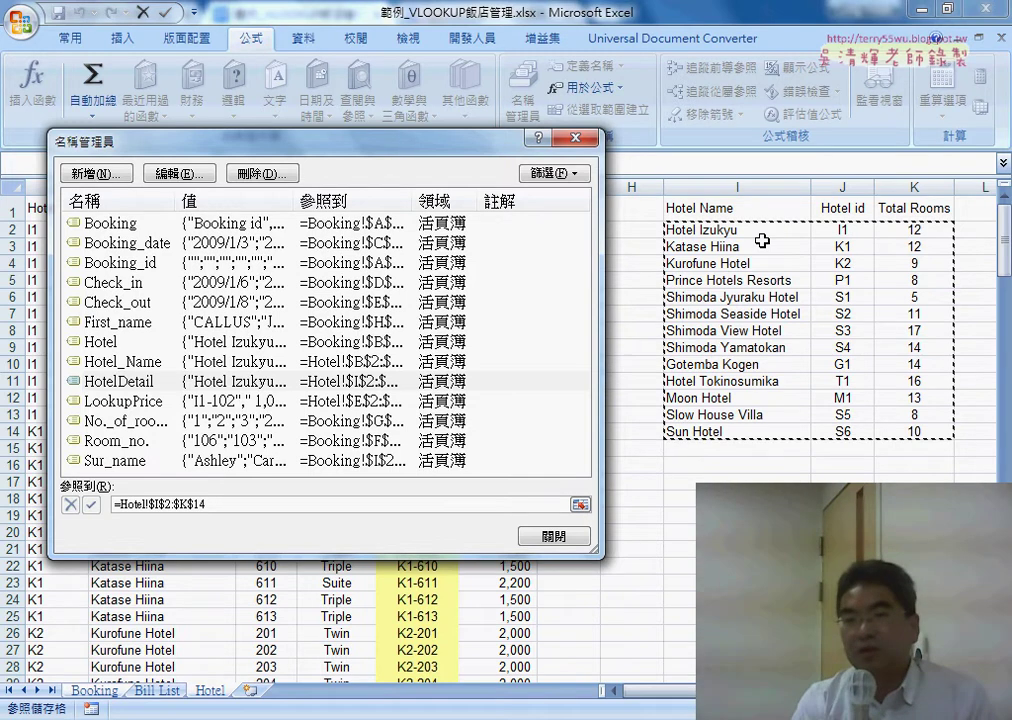
pyautogui.moveTo(441, 135); pyautogui.dragTo(571, 335)
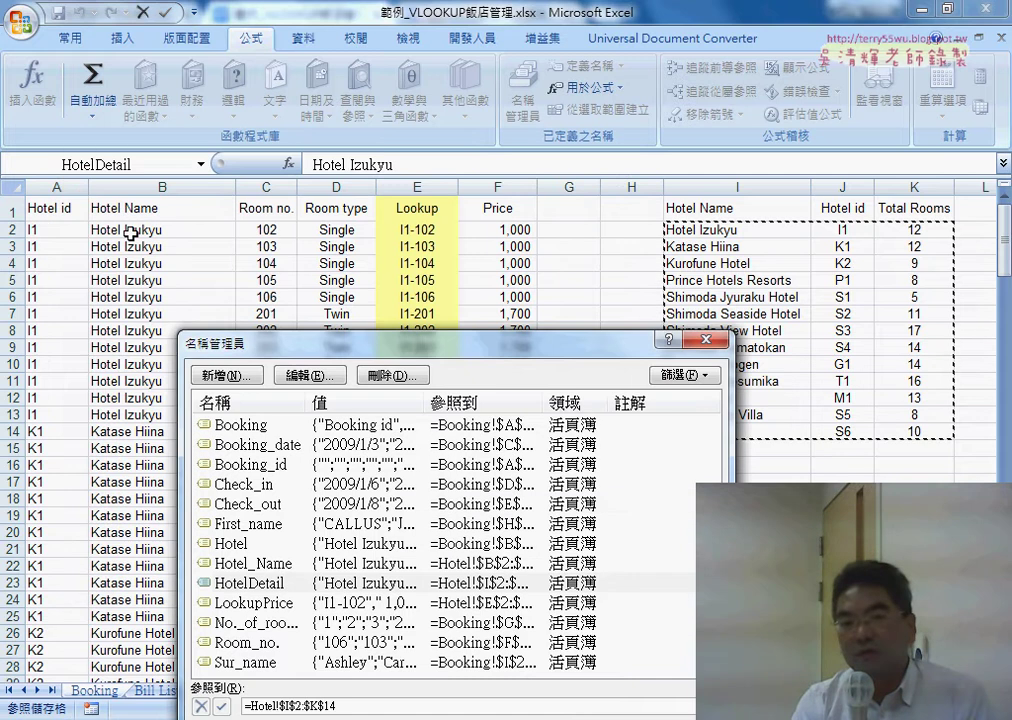
pyautogui.click(720, 345)
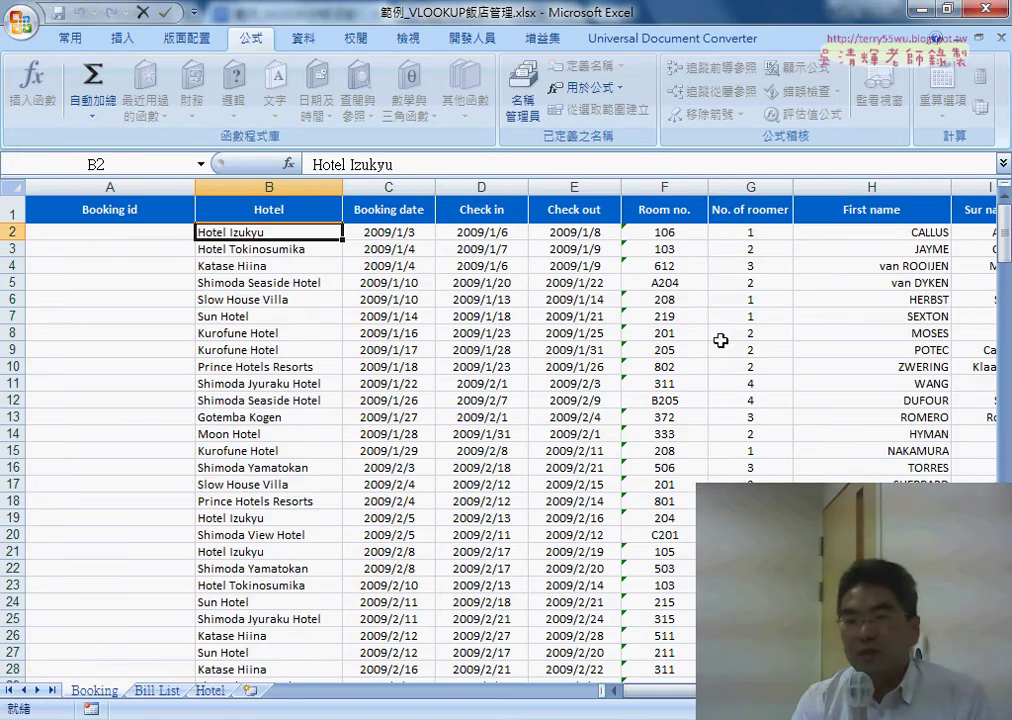
# Step: Select the empty Booking id cell A2 and mark the first check-in and check-out dates
pyautogui.click(128, 231)
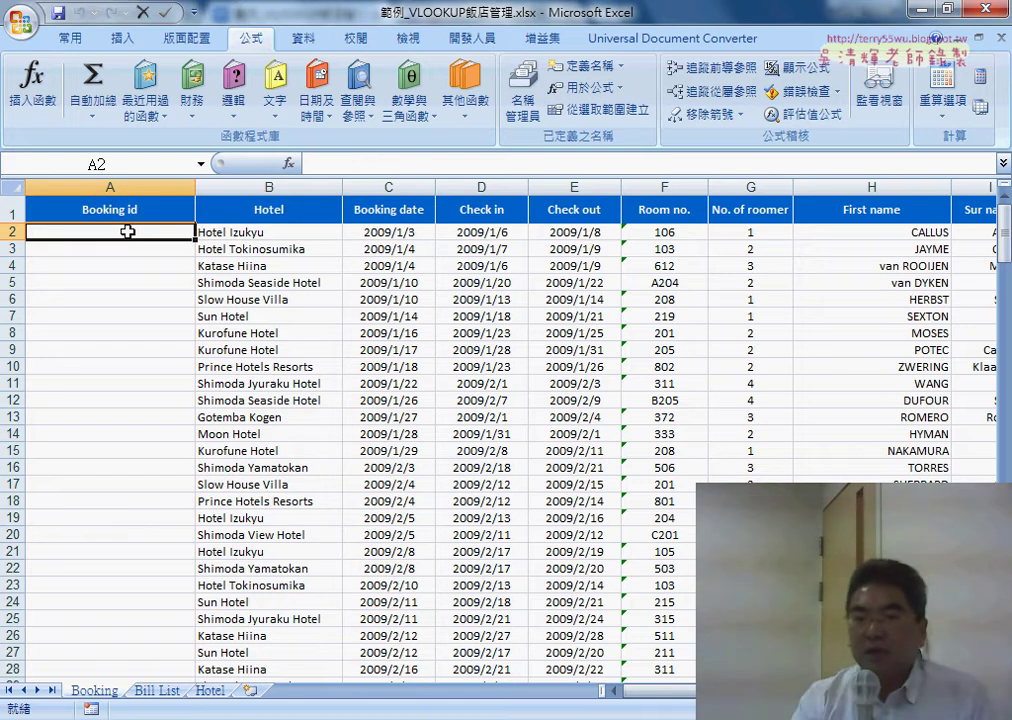
pyautogui.click(508, 233)
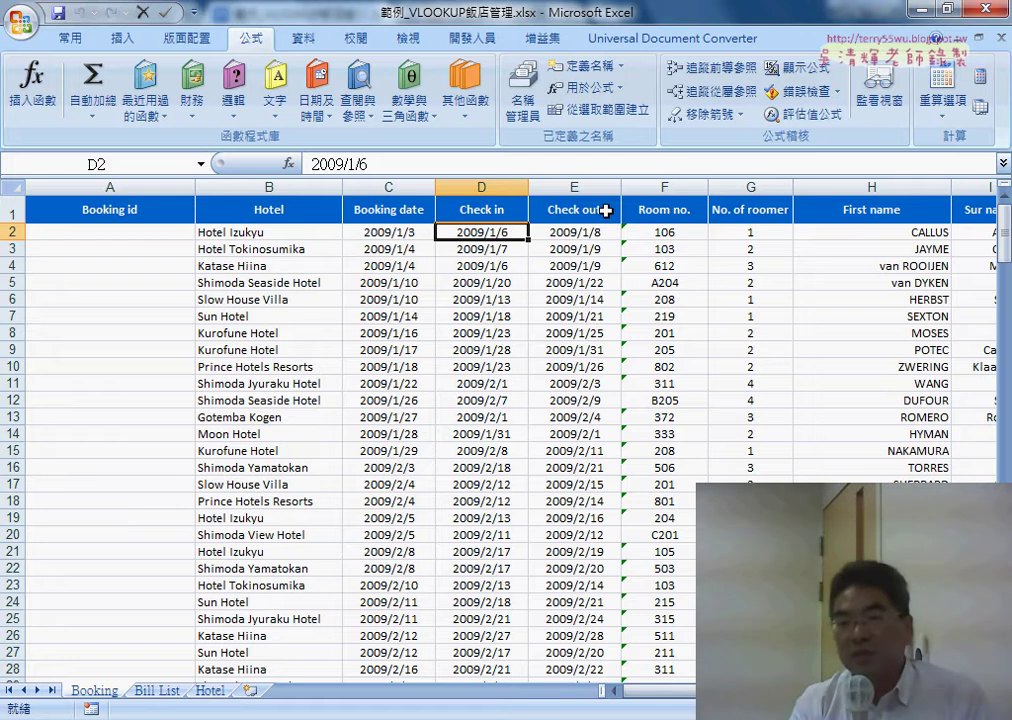
pyautogui.click(563, 232)
pyautogui.moveTo(563, 232); pyautogui.dragTo(593, 232)
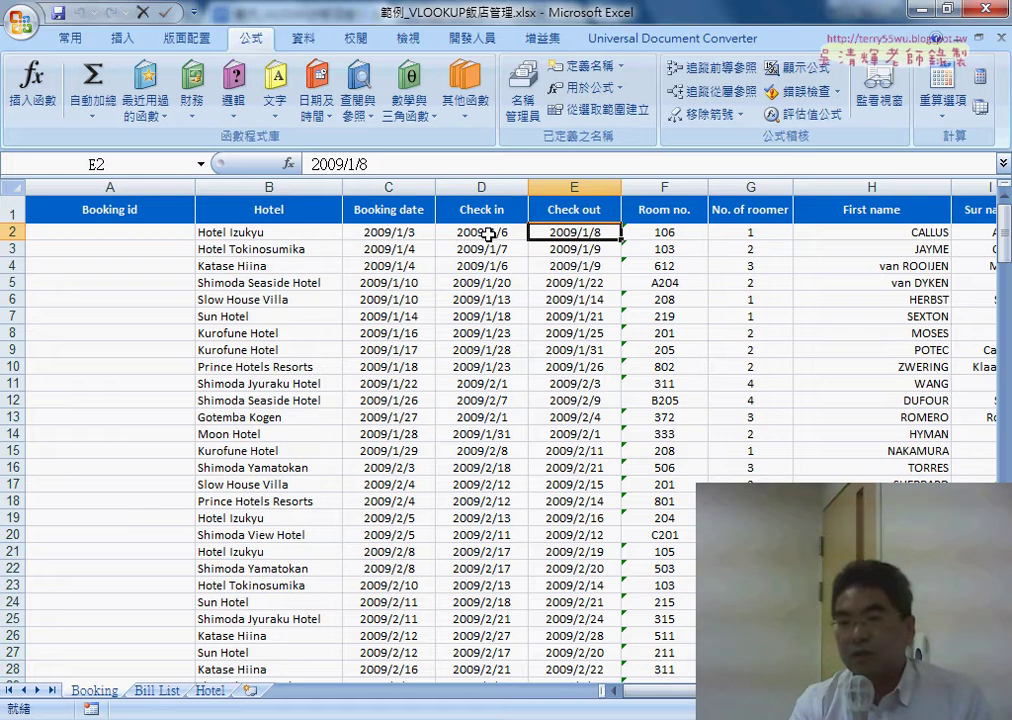
pyautogui.click(488, 233)
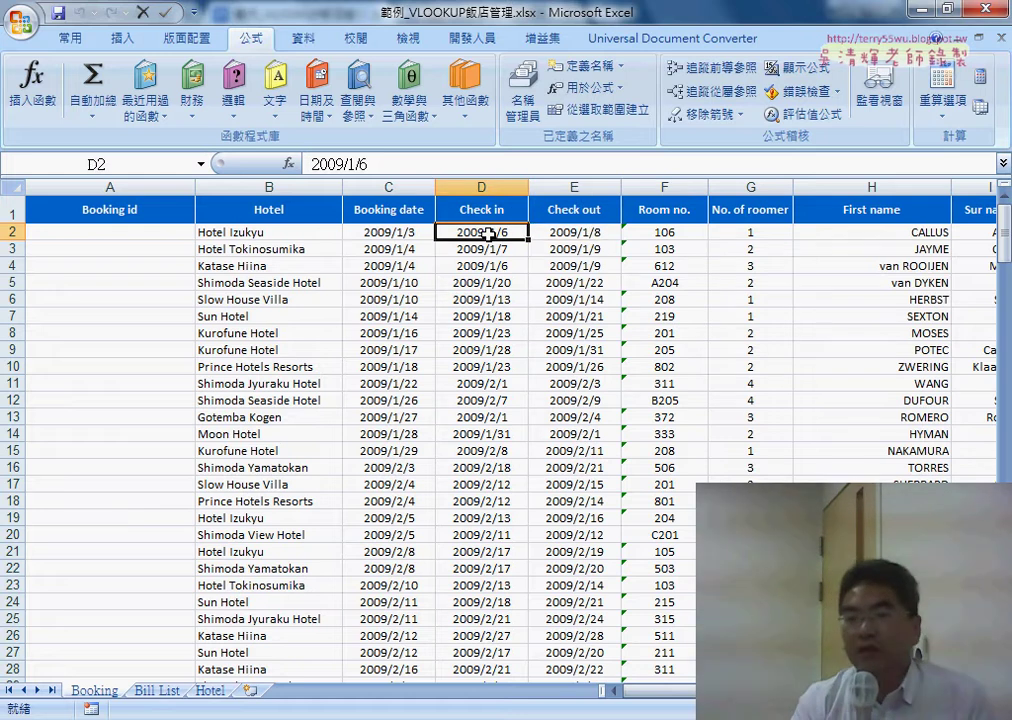
pyautogui.click(569, 233)
pyautogui.click(506, 234)
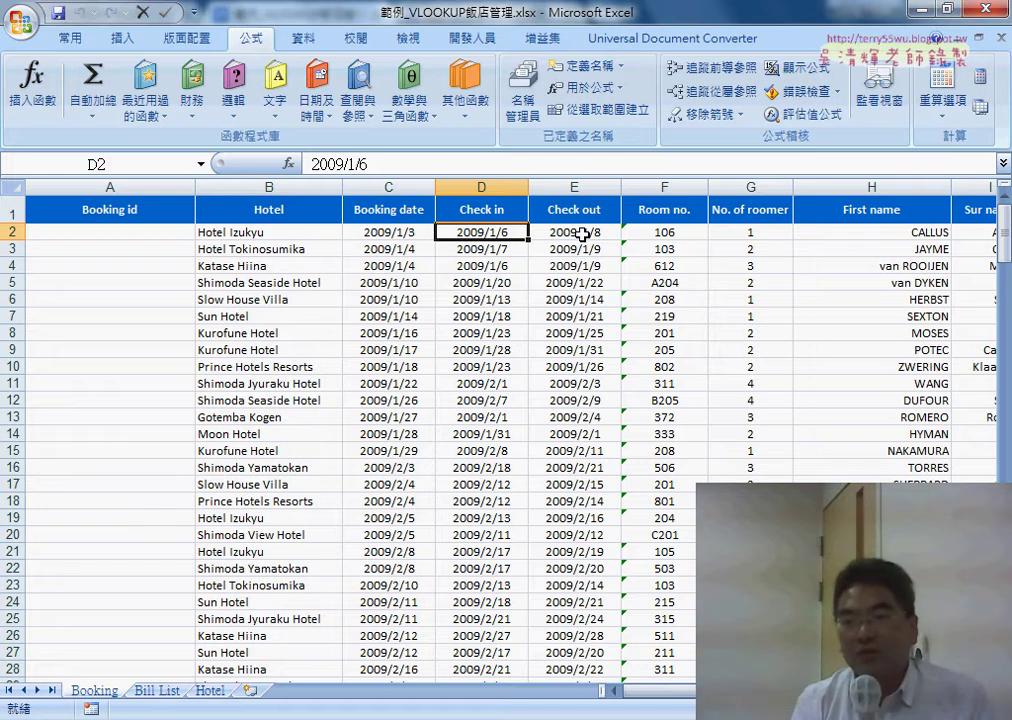
# Step: Compare check-in with check-out again, note the guest's first name, and switch to the notes document
pyautogui.click(582, 234)
pyautogui.click(503, 235)
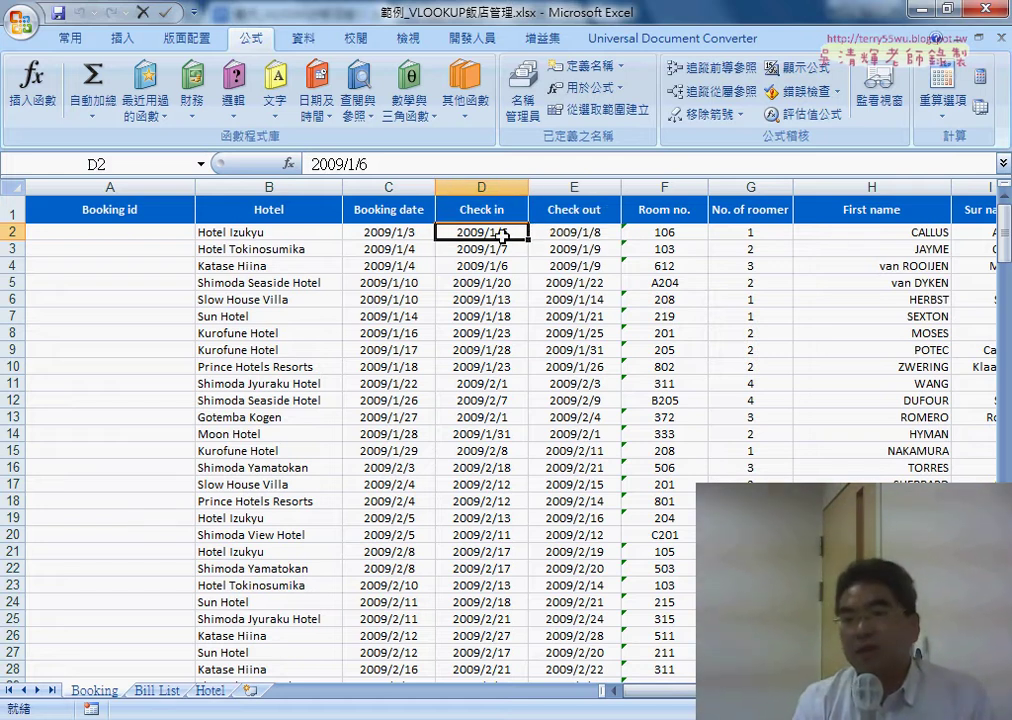
pyautogui.click(584, 238)
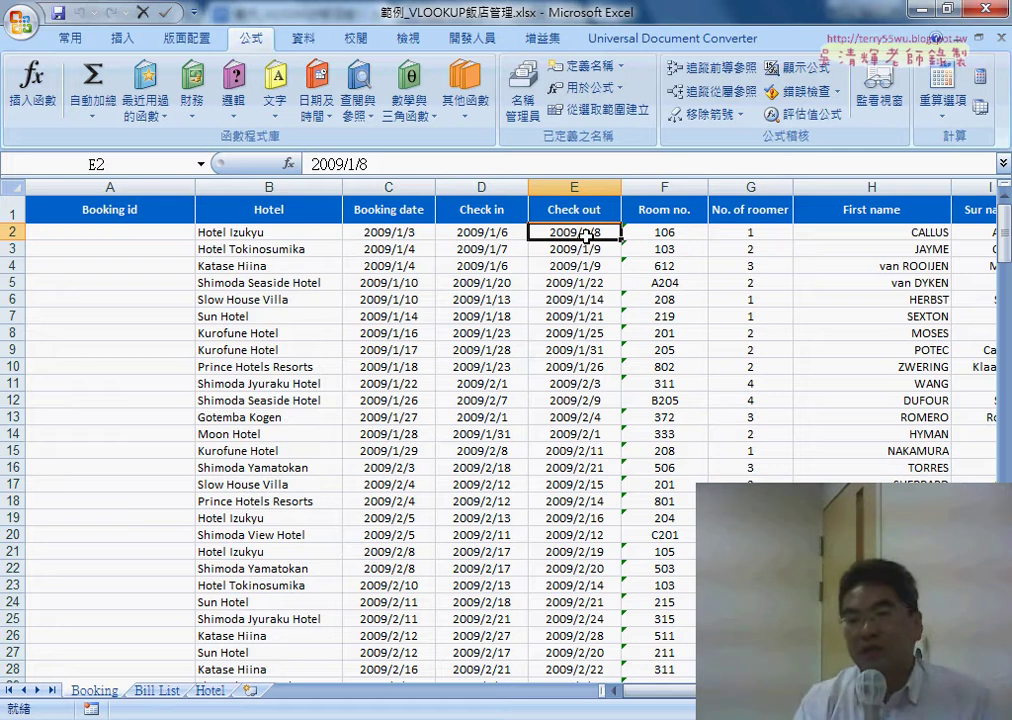
pyautogui.click(511, 236)
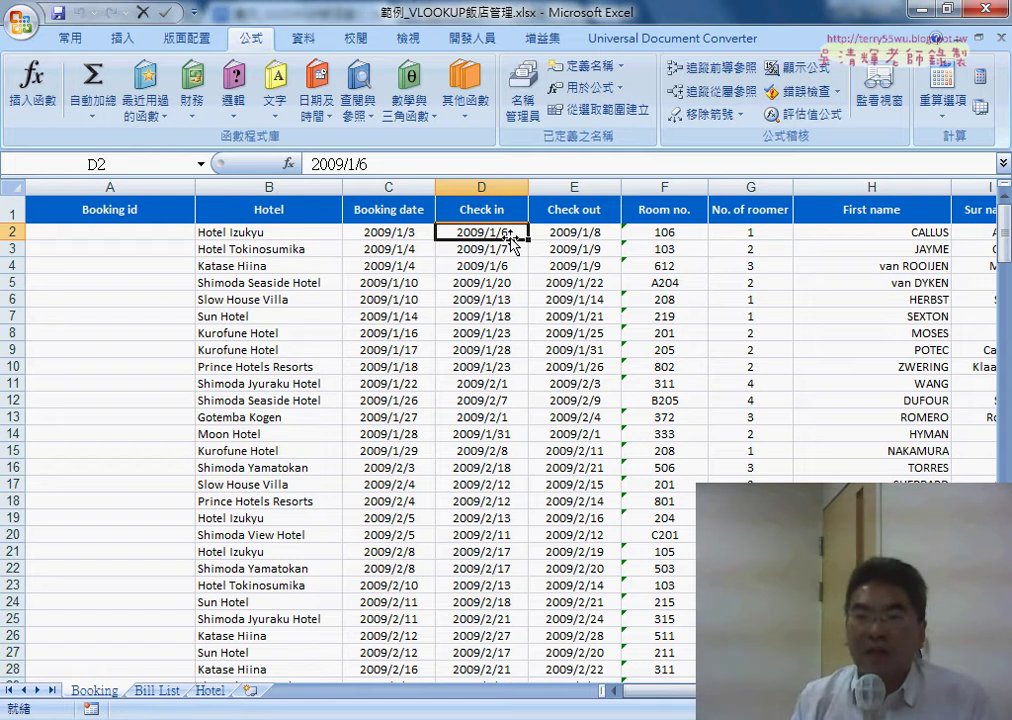
pyautogui.click(882, 232)
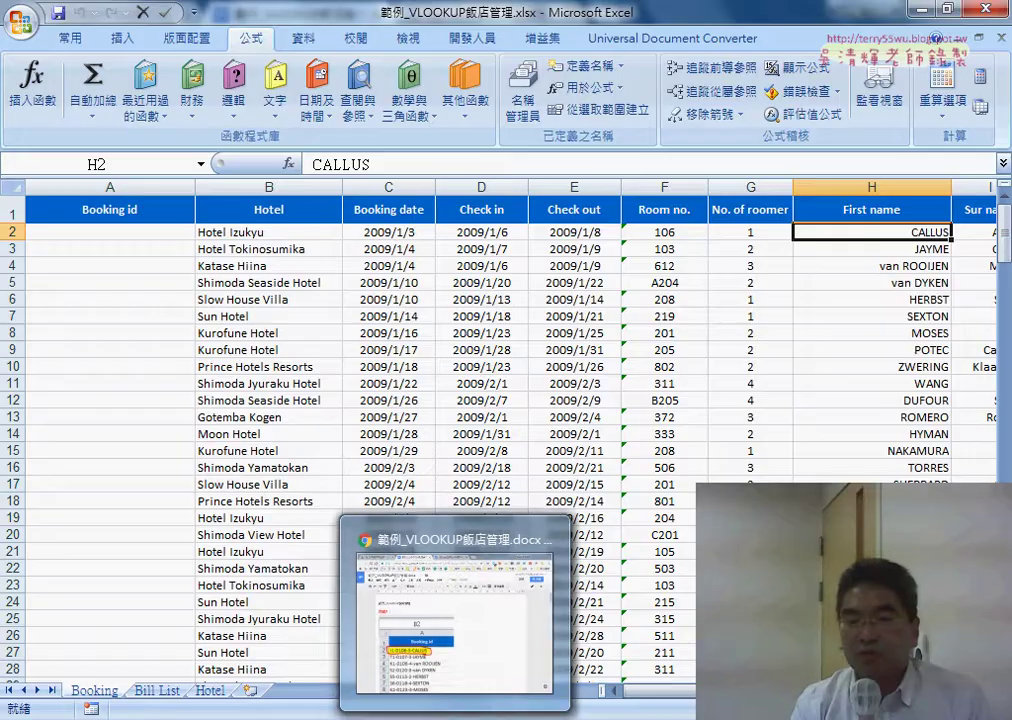
pyautogui.click(366, 557)
# Step: Glance over the Google Docs VLOOKUP notes, then return to the Excel hotel workbook
pyautogui.scroll(-3, 385, 515)
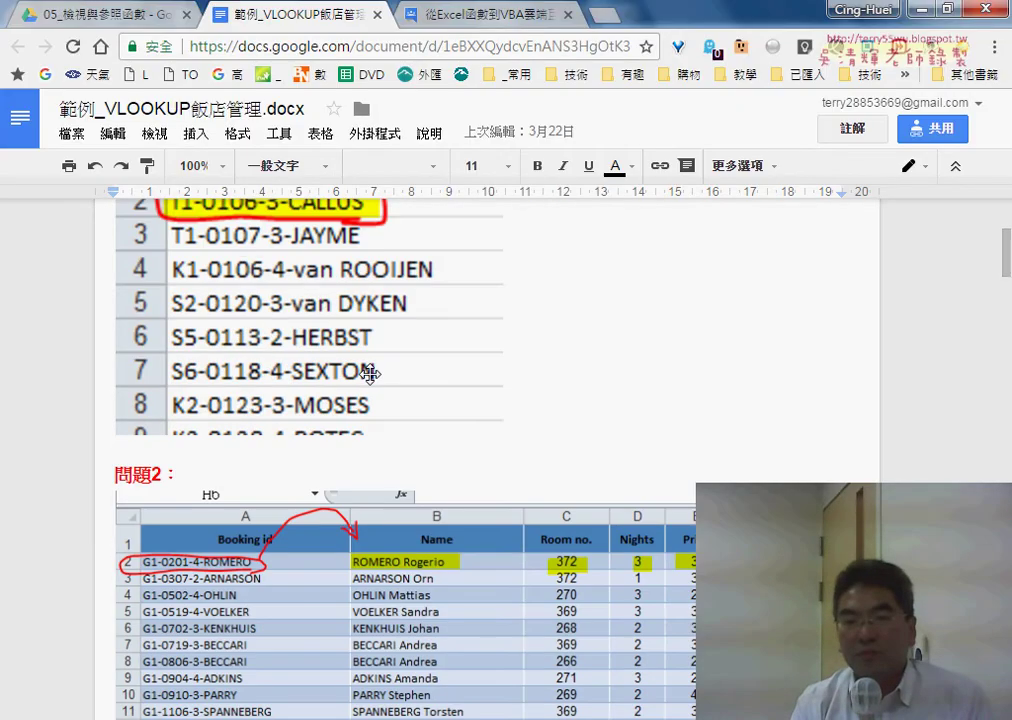
pyautogui.scroll(1, 368, 375)
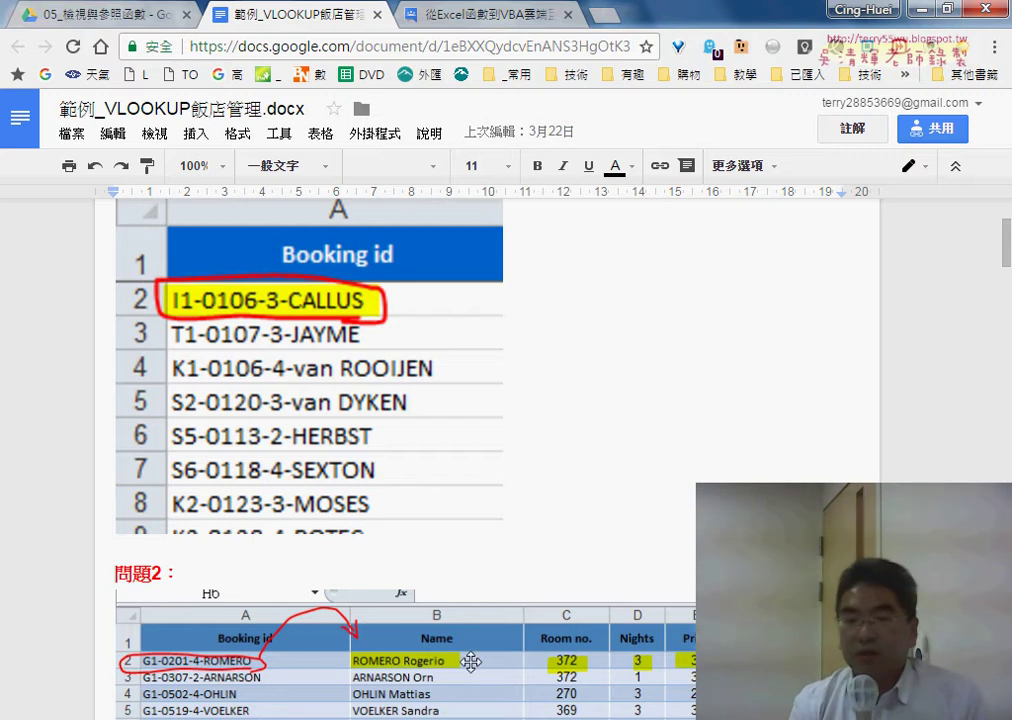
pyautogui.hotkey('alt', 'Tab')
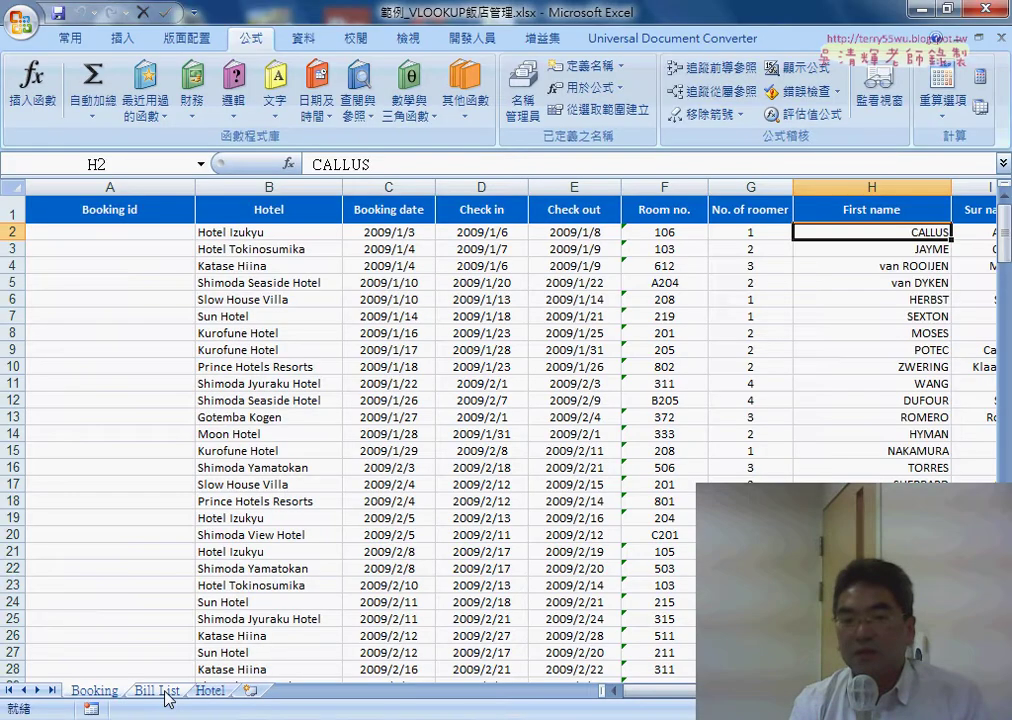
# Step: On the Bill List sheet, compare the Booking id in A2 with the empty Name cell B2
pyautogui.click(160, 690)
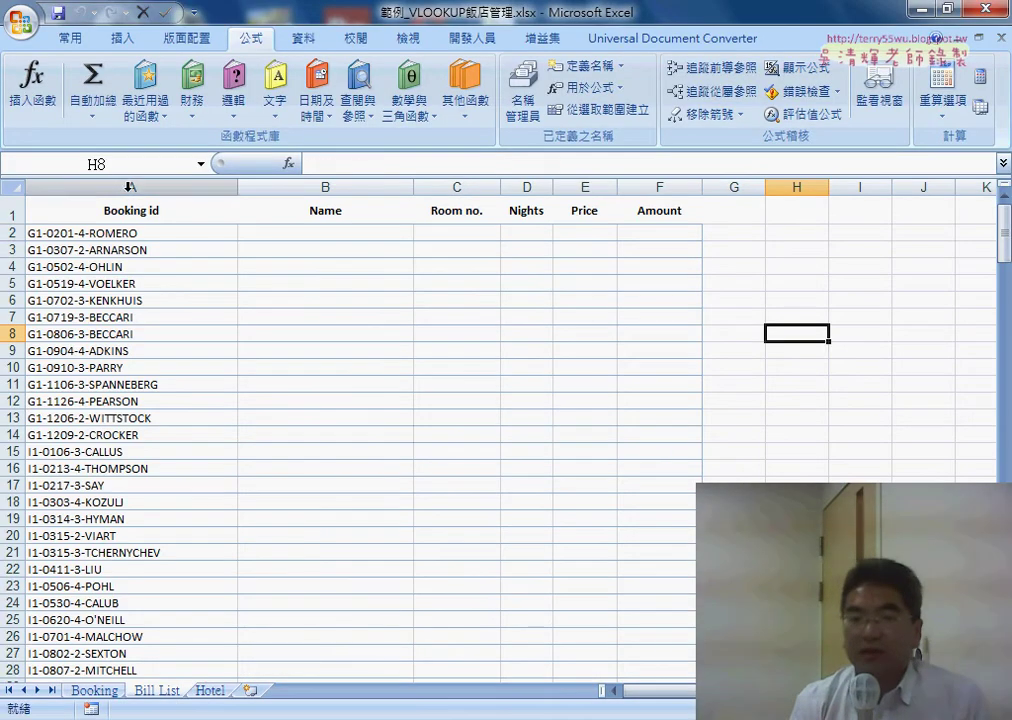
pyautogui.click(130, 186)
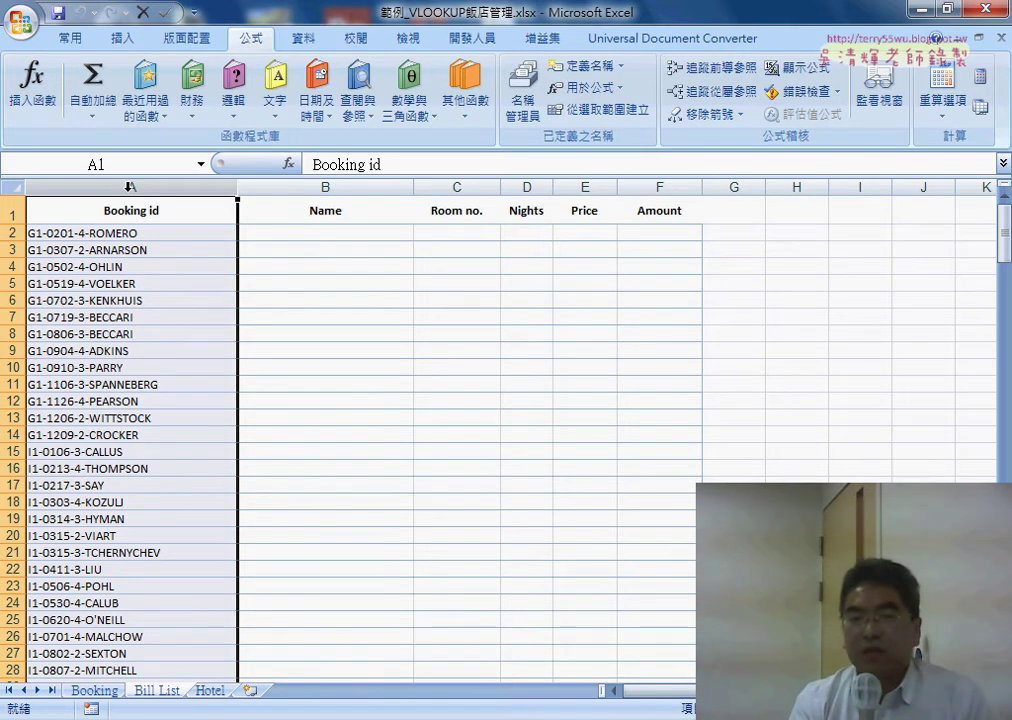
pyautogui.click(157, 234)
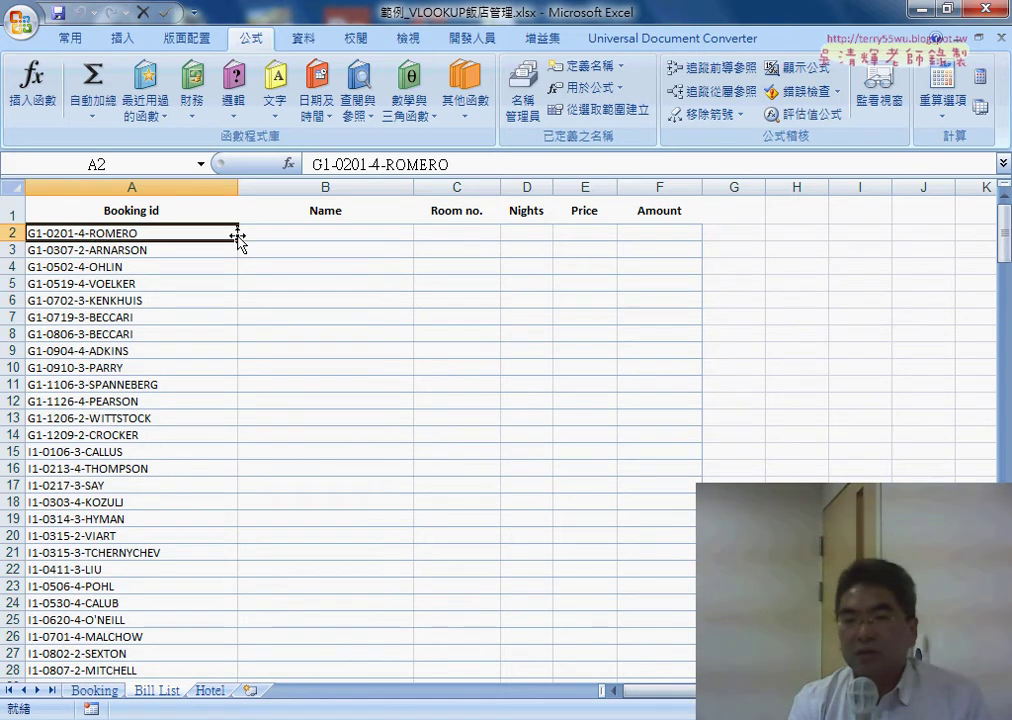
pyautogui.click(297, 234)
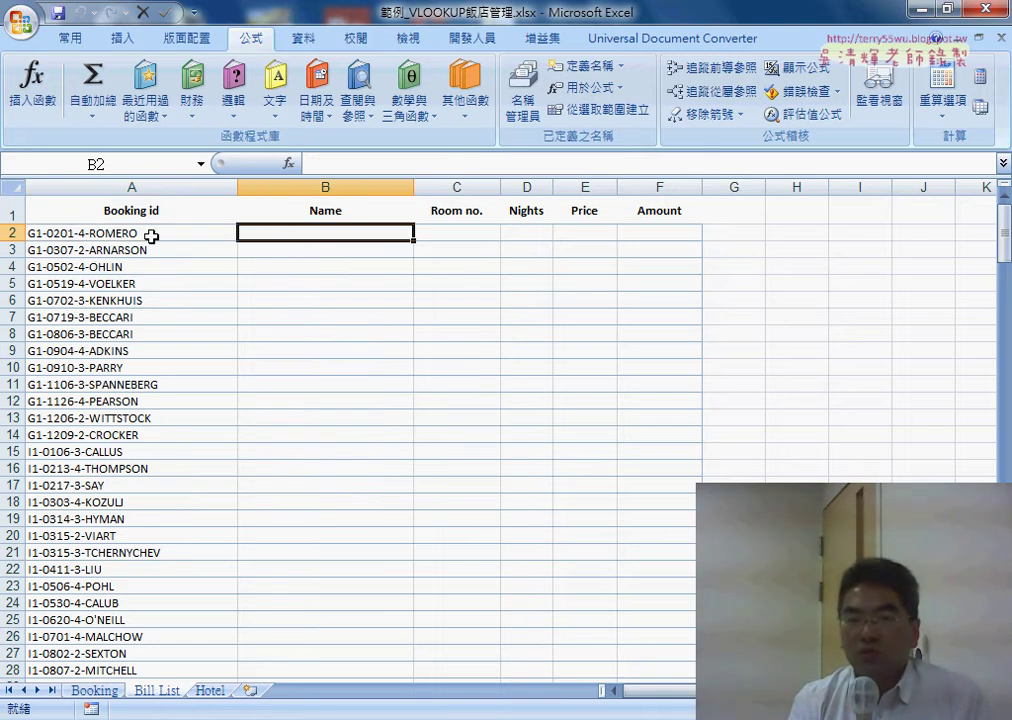
pyautogui.click(151, 236)
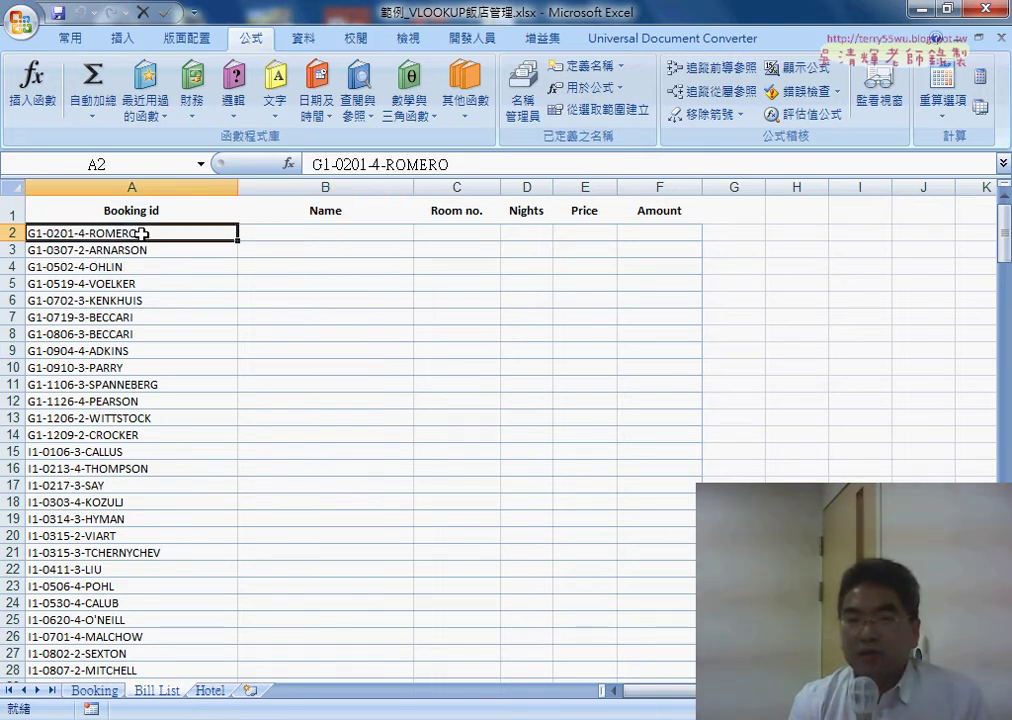
pyautogui.click(335, 235)
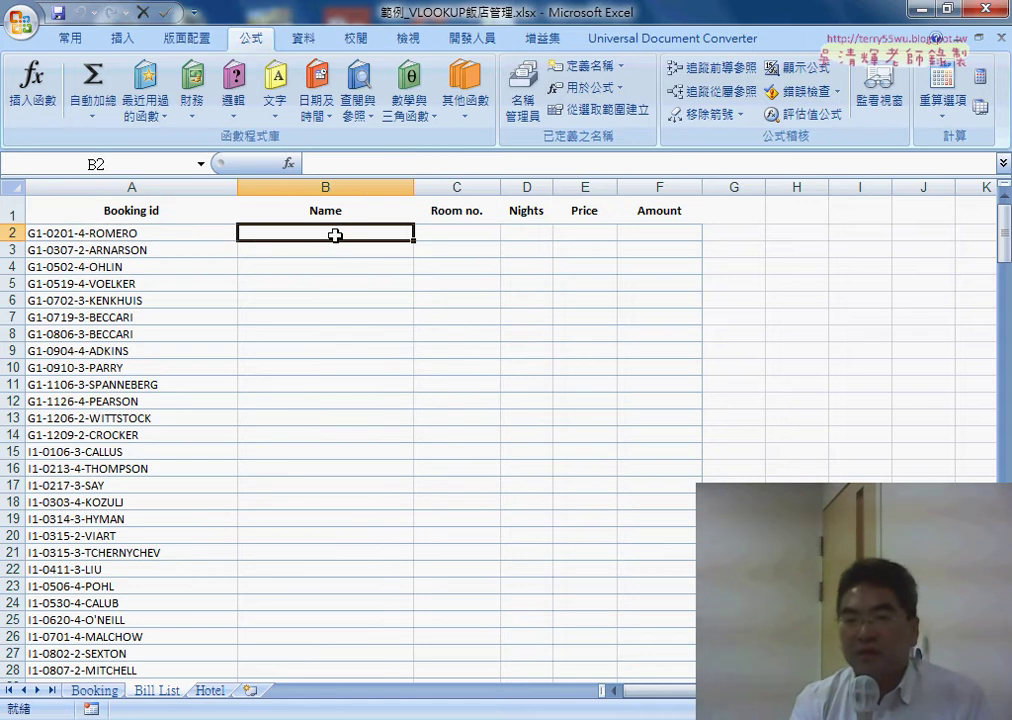
pyautogui.click(332, 210)
pyautogui.click(356, 232)
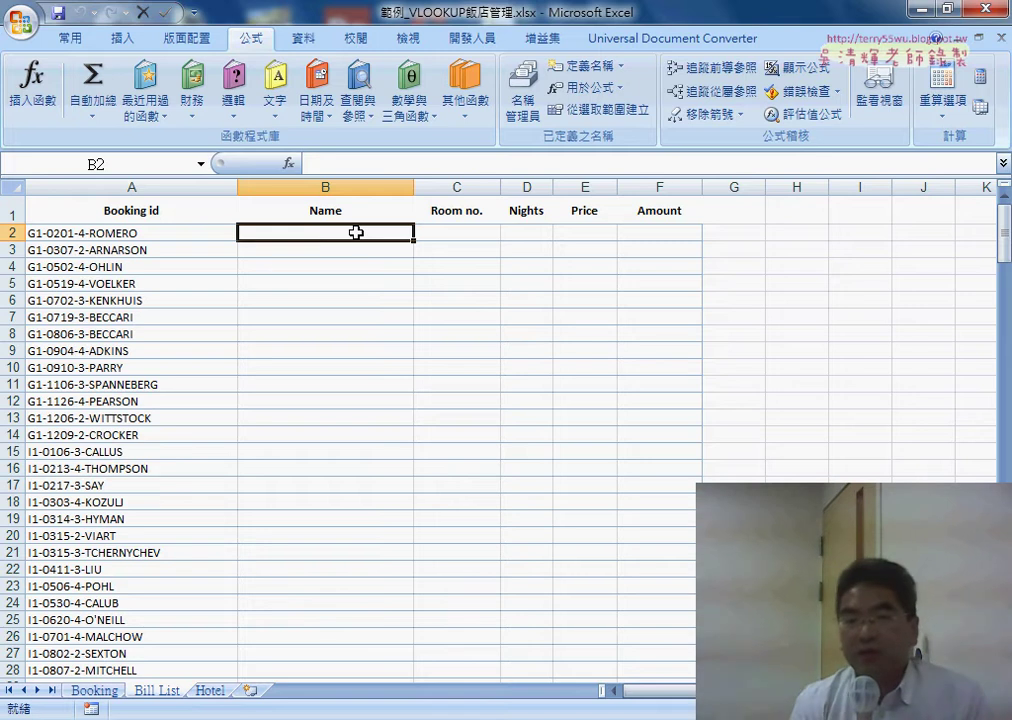
pyautogui.click(205, 235)
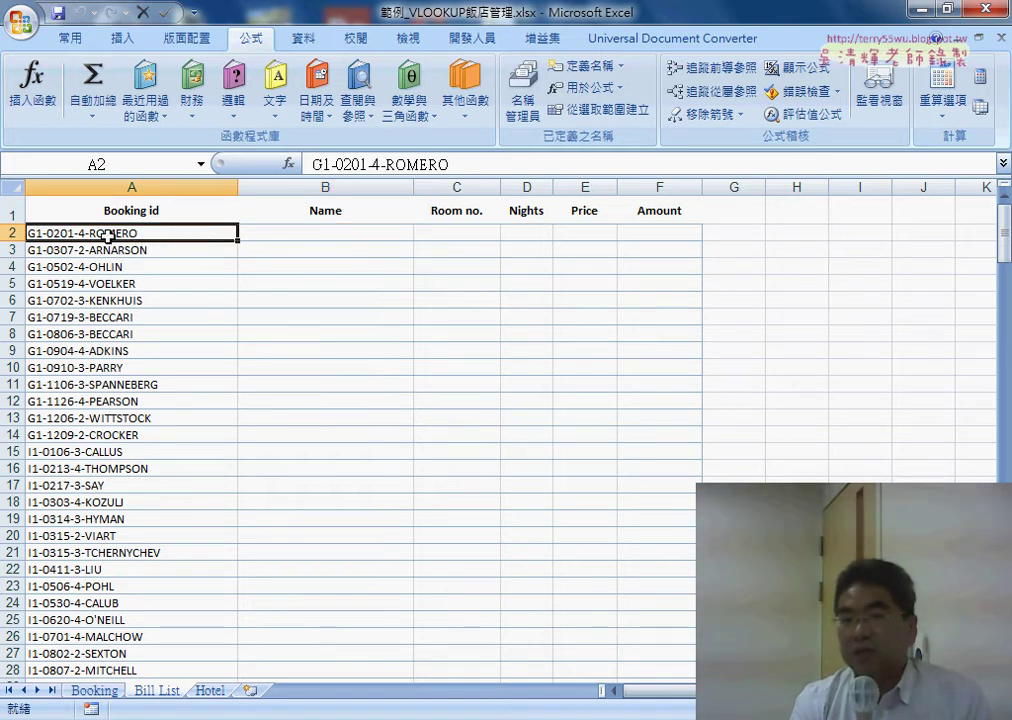
# Step: Match the Booking sheet's first name and surname against Bill List cells B2 and C2
pyautogui.click(94, 690)
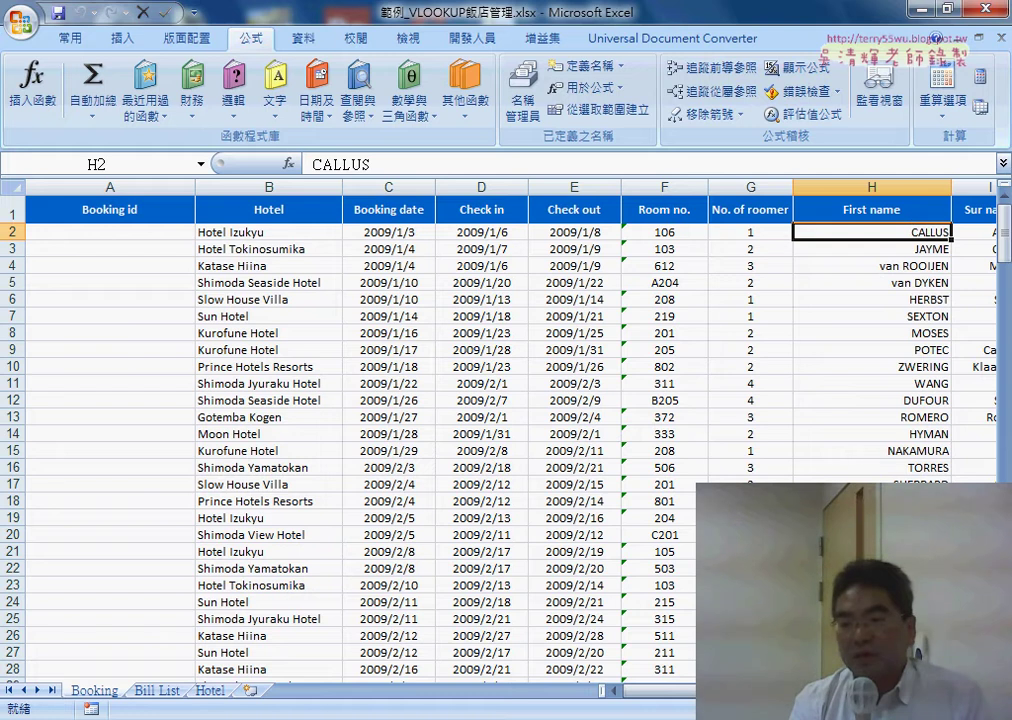
pyautogui.hscroll(1, 500, 430)
pyautogui.moveTo(833, 232); pyautogui.dragTo(760, 232)
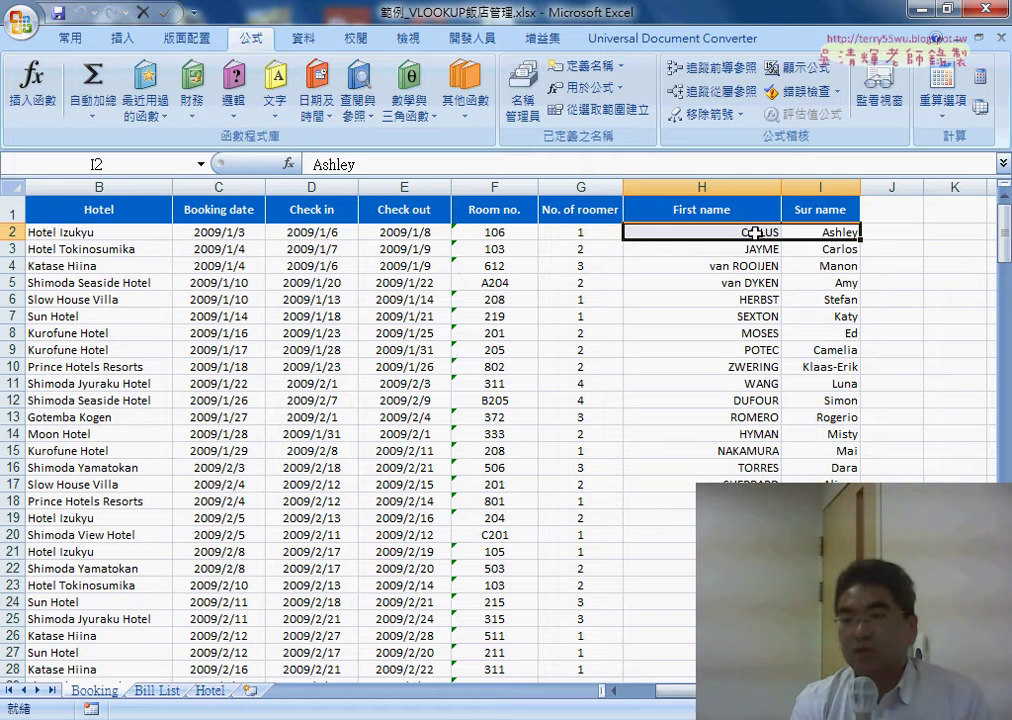
pyautogui.click(157, 690)
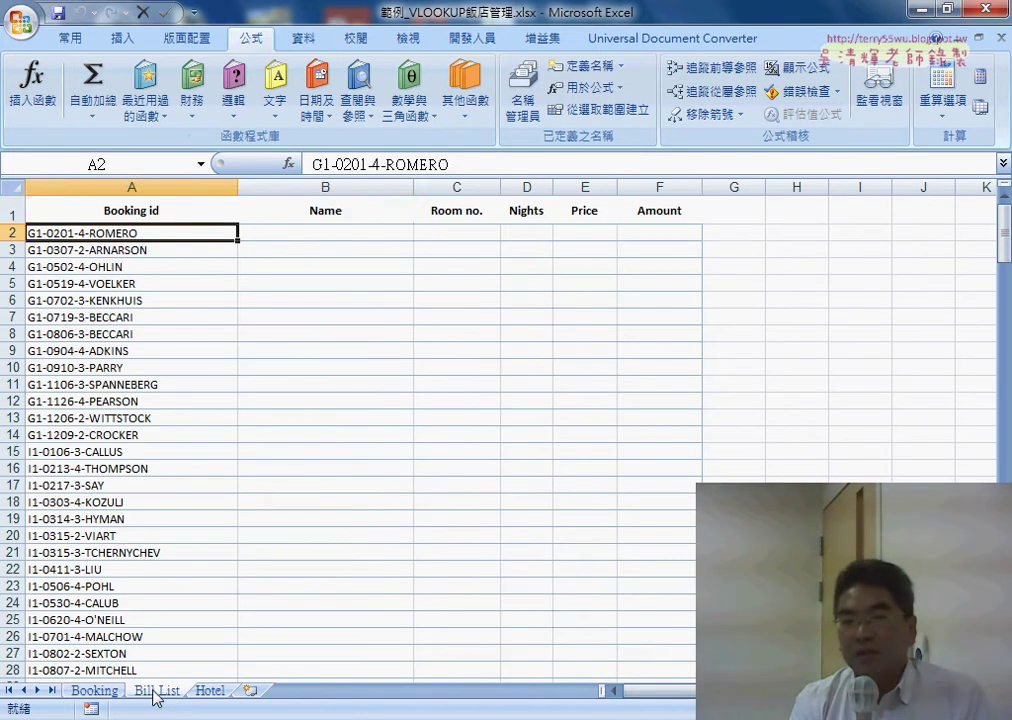
pyautogui.click(321, 239)
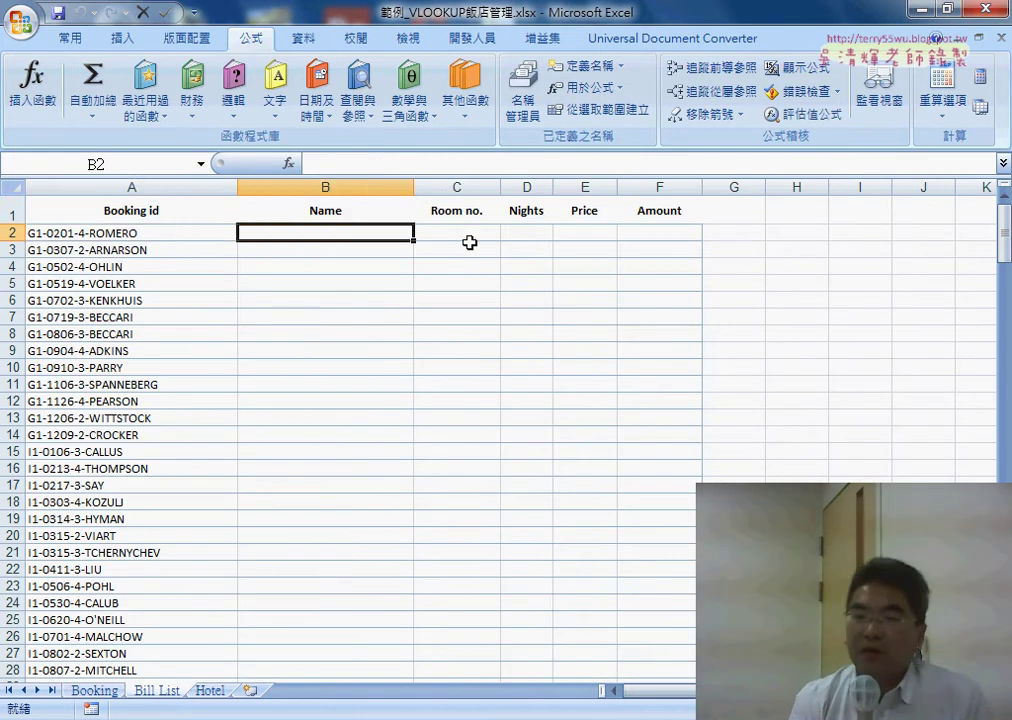
pyautogui.click(470, 240)
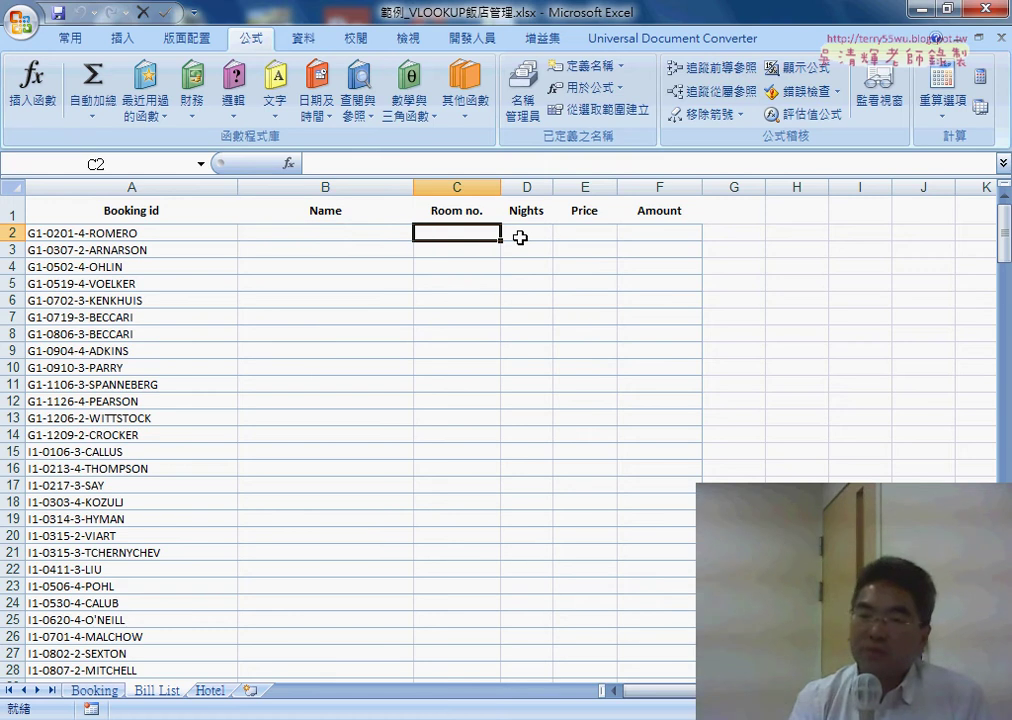
# Step: Check room number 106 in Booking column F, then select Bill List cells D2 and E2
pyautogui.click(94, 690)
pyautogui.click(494, 187)
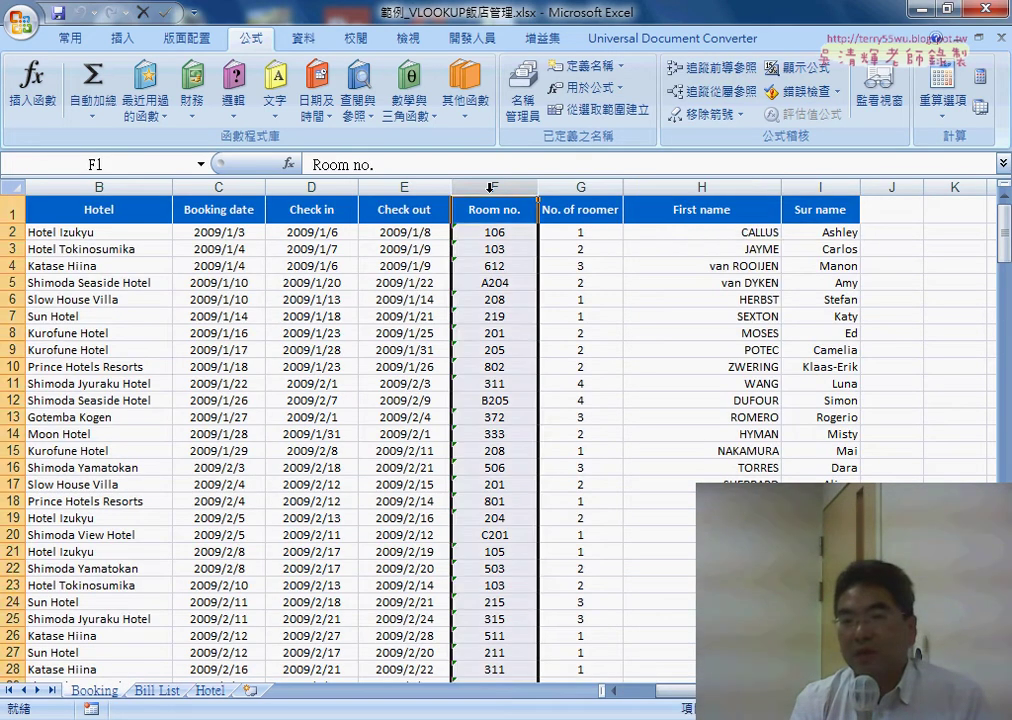
pyautogui.click(494, 232)
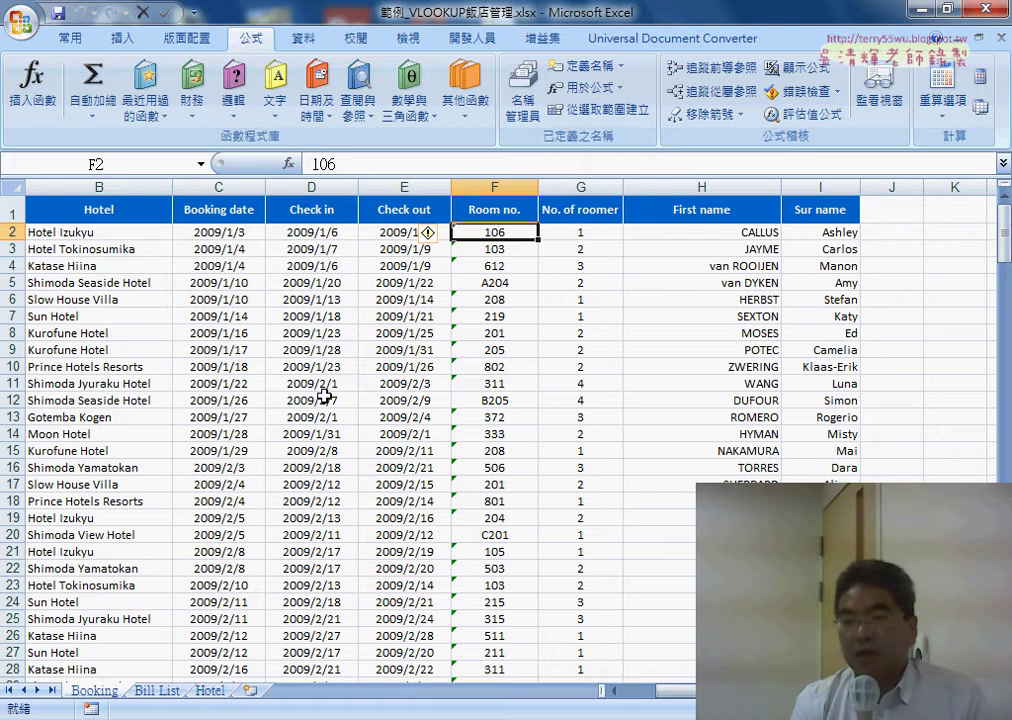
pyautogui.hscroll(-1, 535, 545)
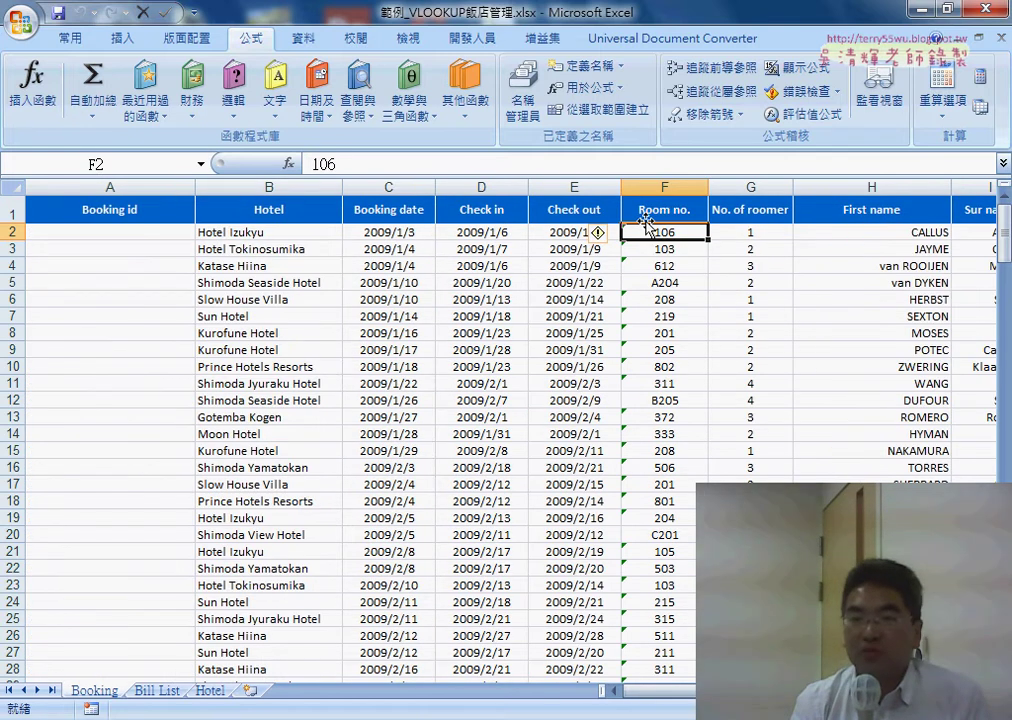
pyautogui.click(166, 694)
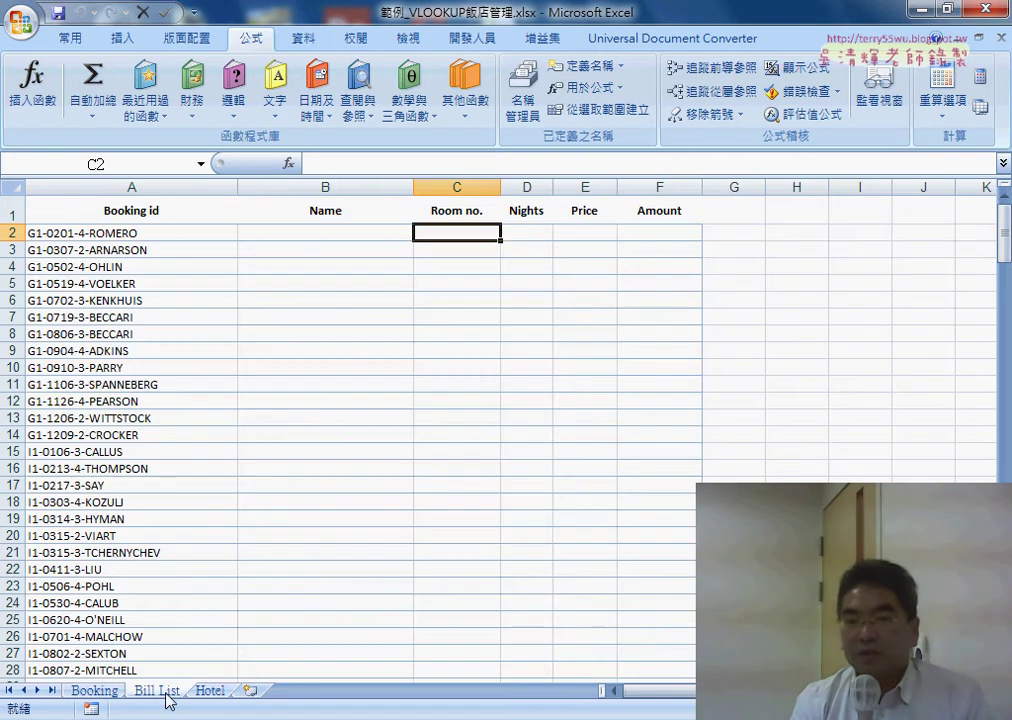
pyautogui.click(530, 235)
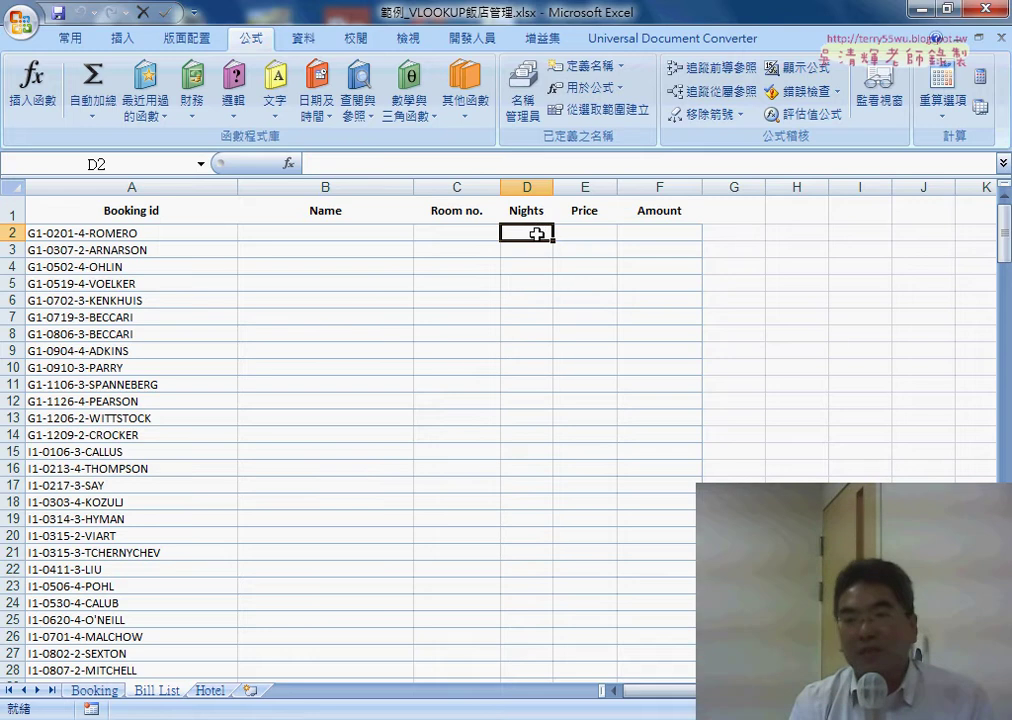
pyautogui.click(578, 232)
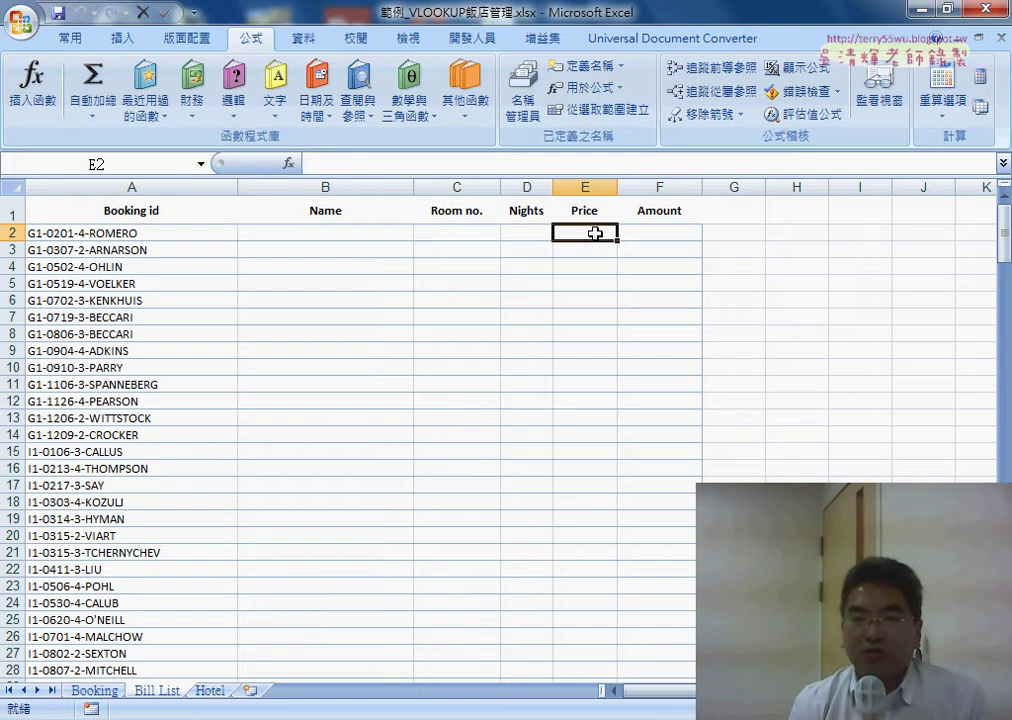
# Step: Inspect the HotelDetail and LookupPrice defined names in Name Manager
pyautogui.click(522, 95)
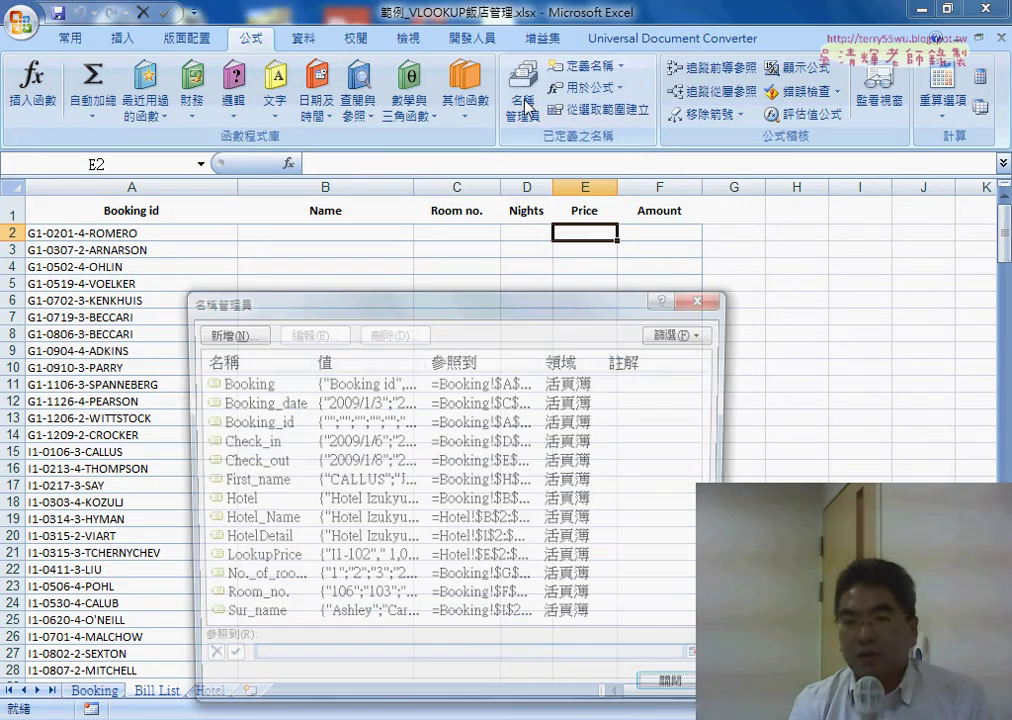
pyautogui.moveTo(490, 310); pyautogui.dragTo(574, 147)
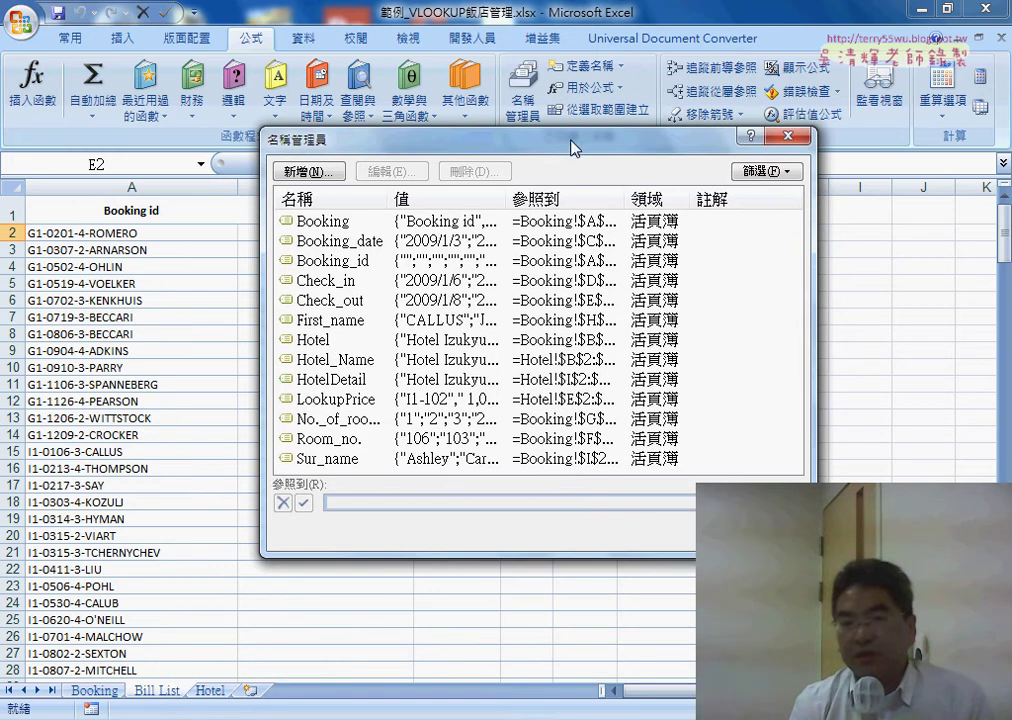
pyautogui.click(343, 380)
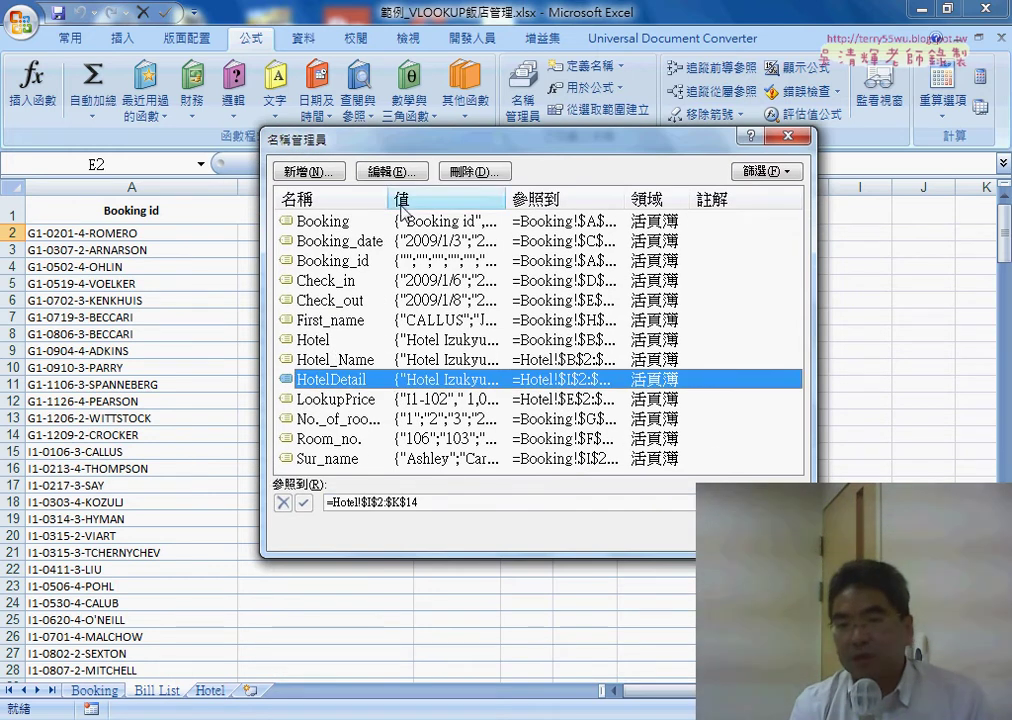
pyautogui.moveTo(390, 199); pyautogui.dragTo(440, 199)
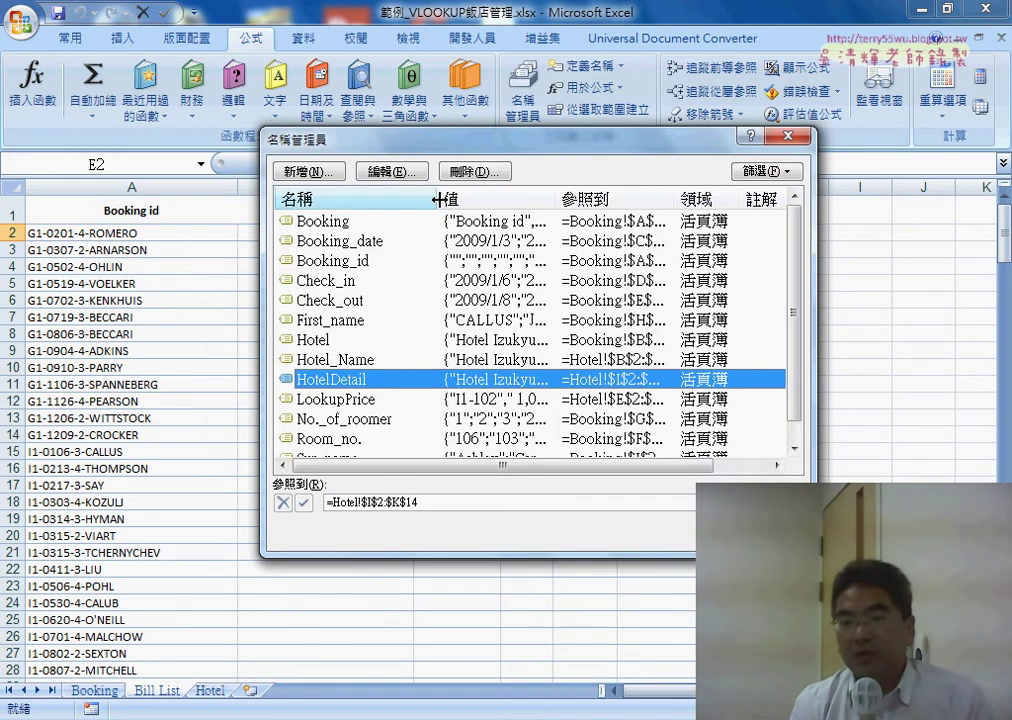
pyautogui.click(337, 400)
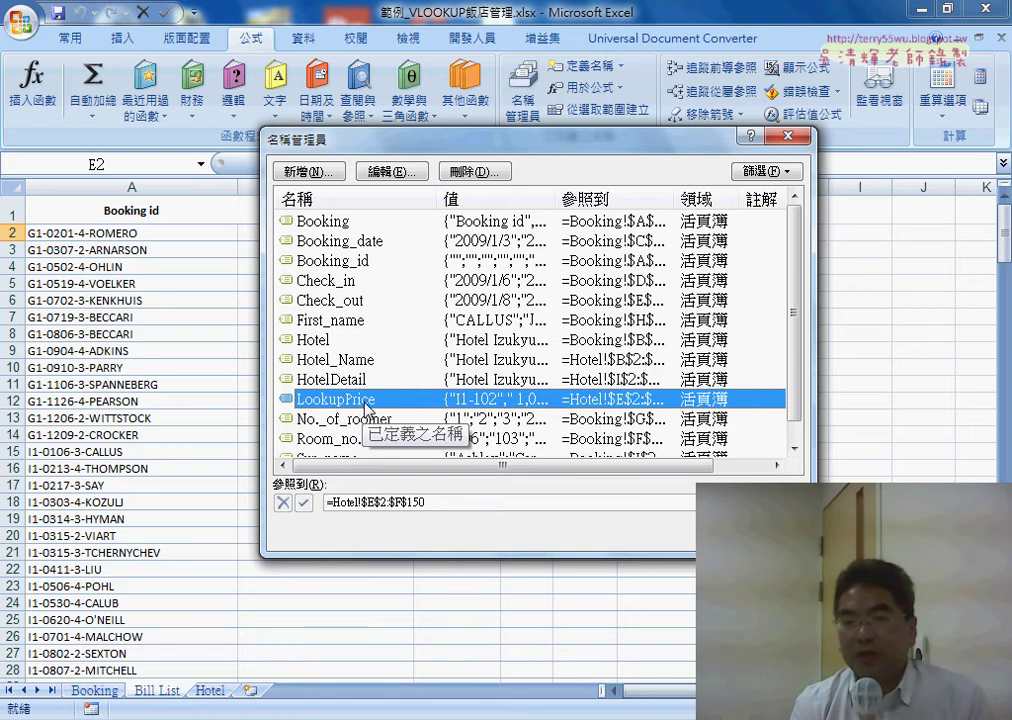
# Step: Show the LookupPrice range Hotel!$E$2:$F$150 on the Hotel sheet, then close Name Manager
pyautogui.click(450, 501)
pyautogui.moveTo(454, 146)
pyautogui.mouseDown()
pyautogui.moveTo(698, 151)
pyautogui.moveTo(689, 160)
pyautogui.mouseUp()
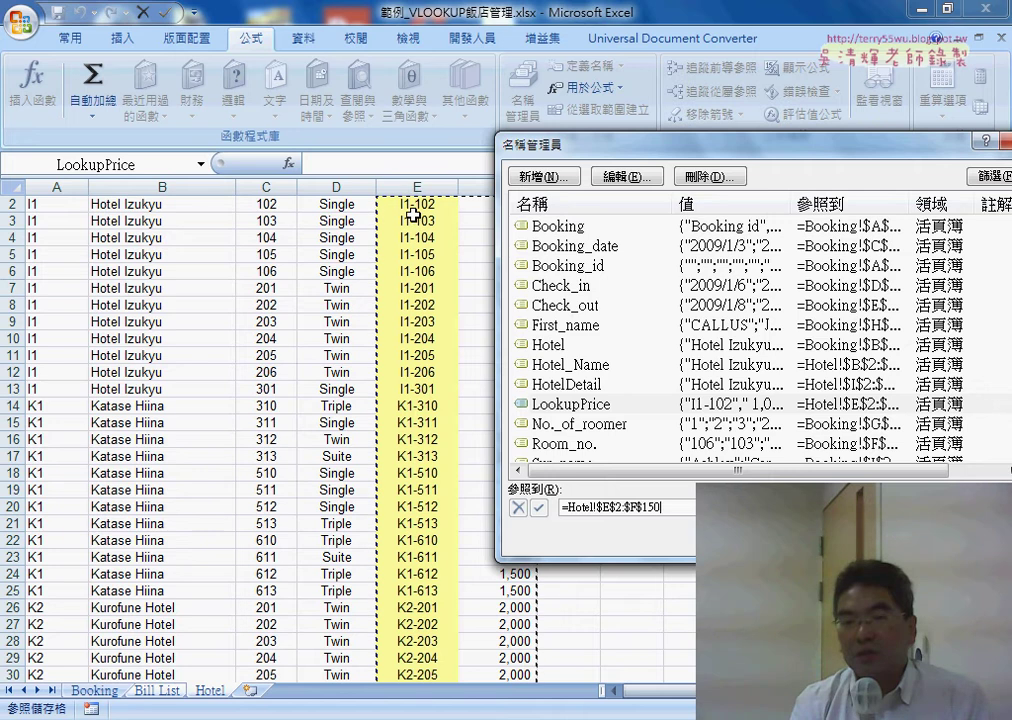
pyautogui.moveTo(513, 145); pyautogui.dragTo(576, 144)
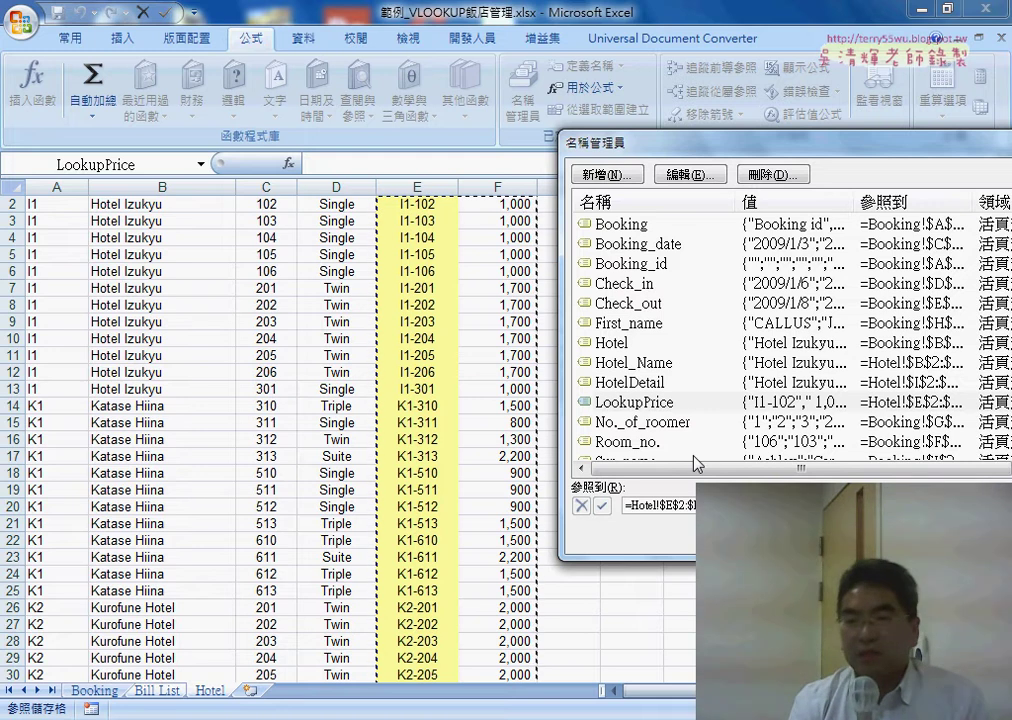
pyautogui.moveTo(700, 143); pyautogui.dragTo(557, 145)
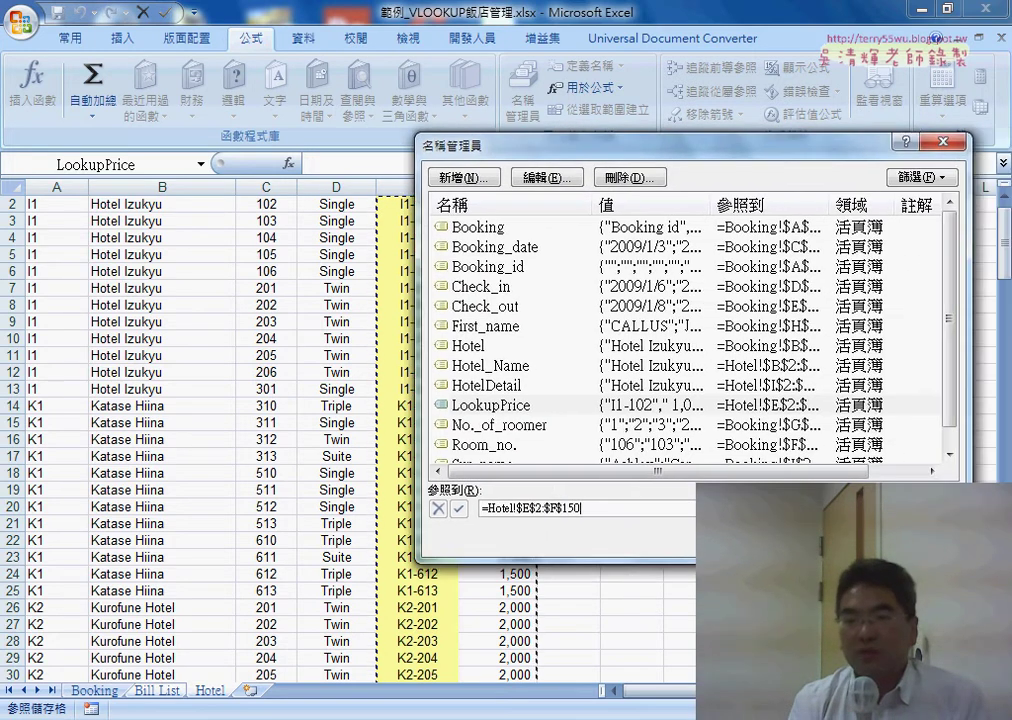
pyautogui.press('Escape')
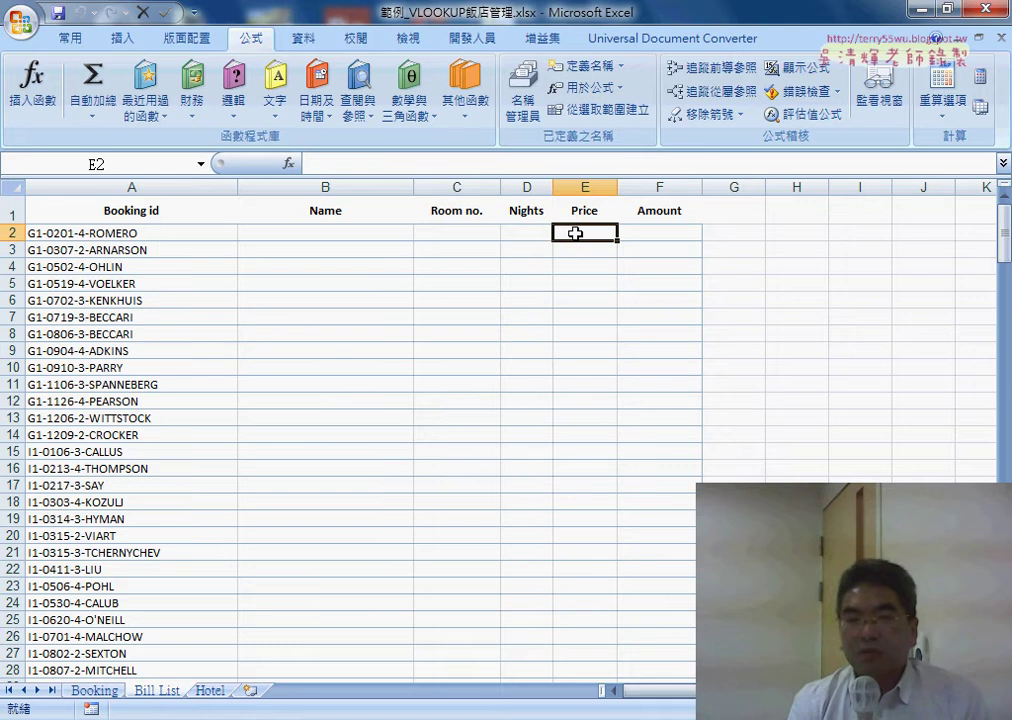
# Step: Point out the Booking id in A2 and the empty Room no., Nights, Price and Amount cells
pyautogui.click(113, 237)
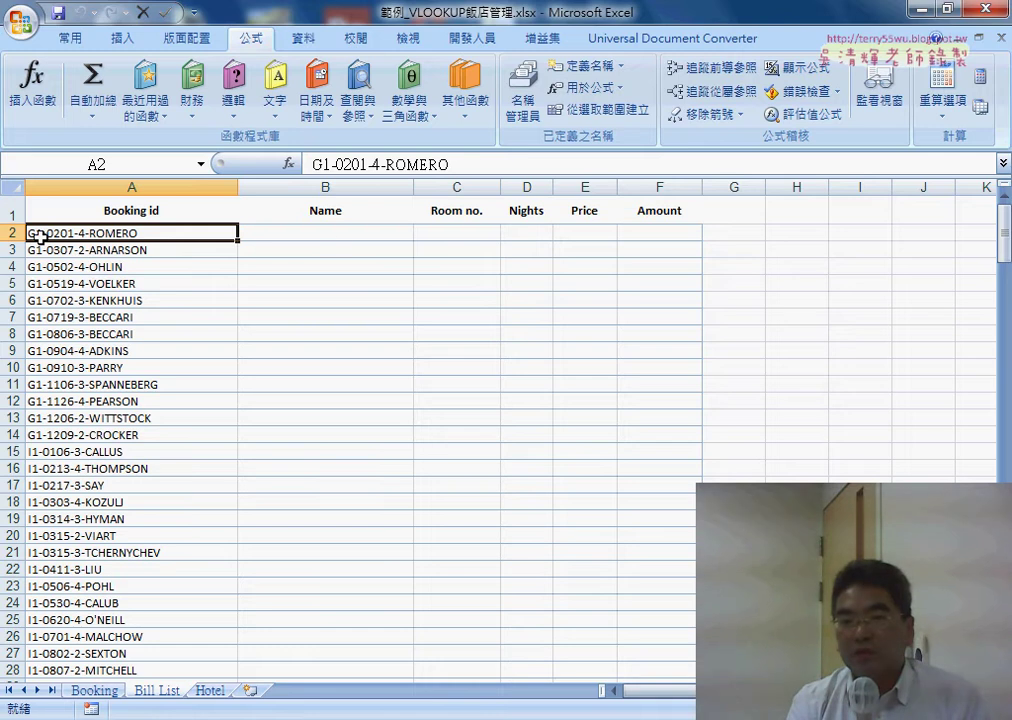
pyautogui.click(456, 232)
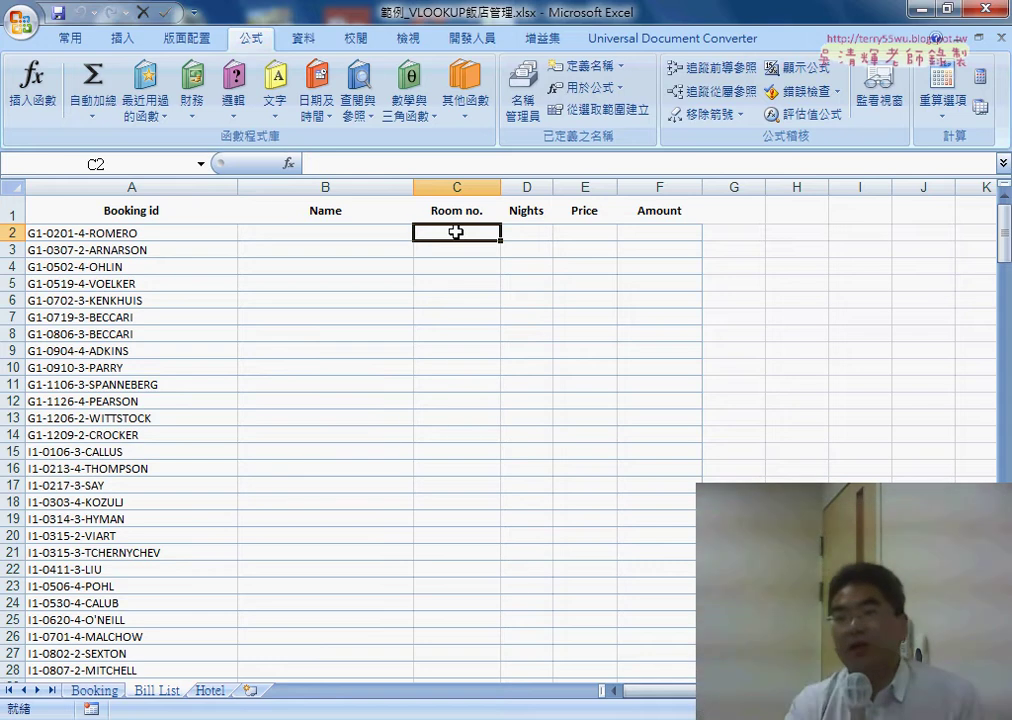
pyautogui.click(585, 233)
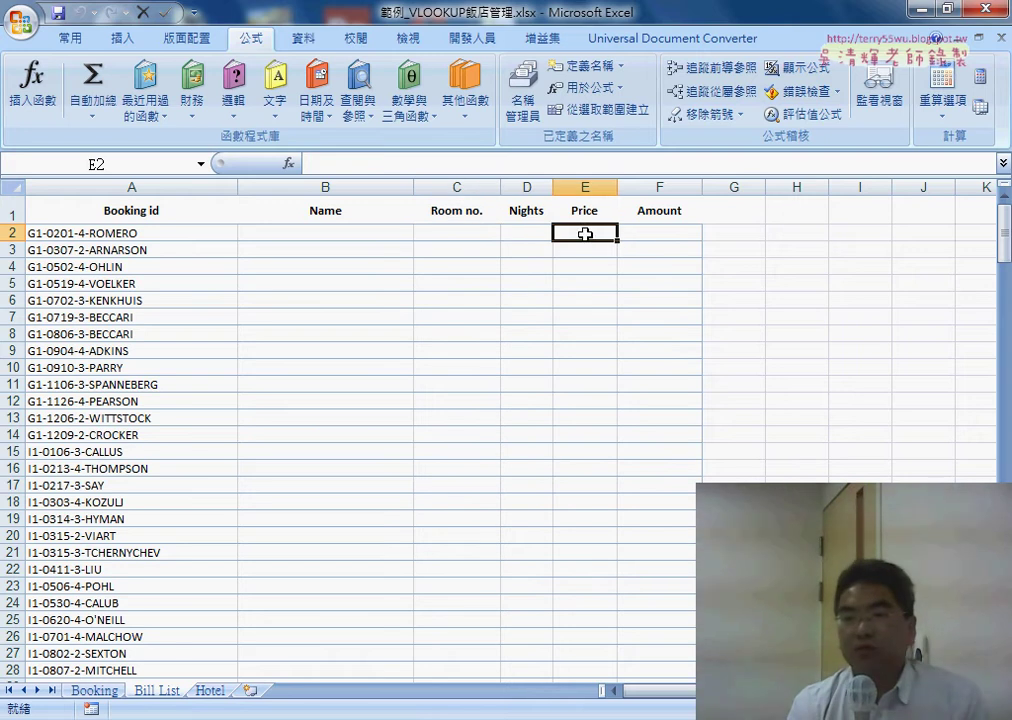
pyautogui.click(667, 235)
pyautogui.click(528, 233)
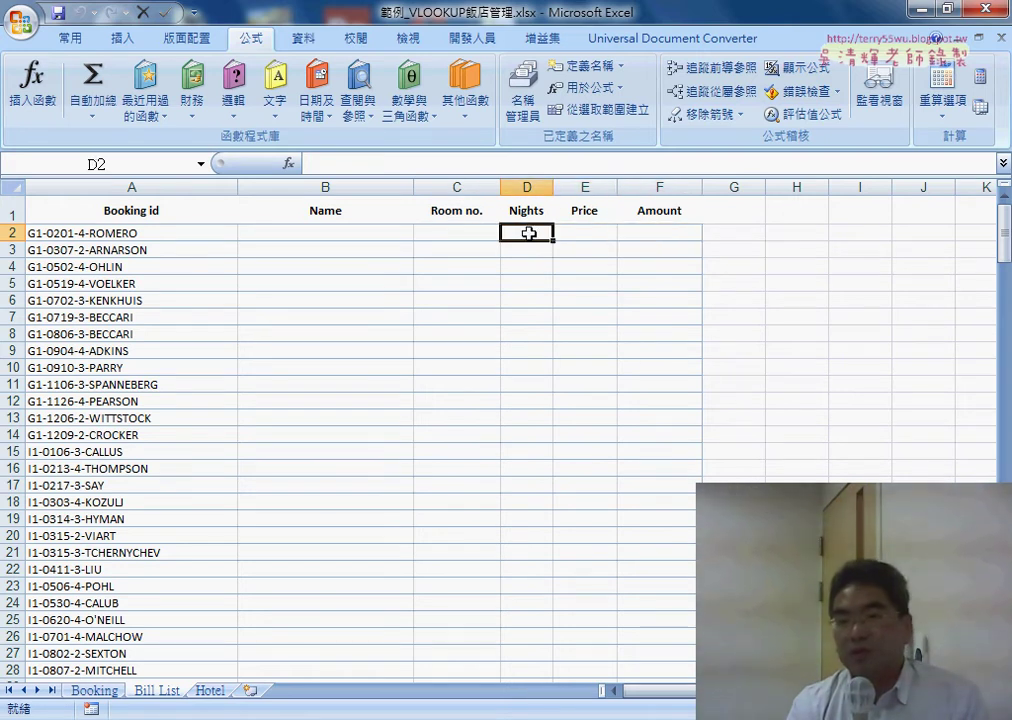
pyautogui.click(593, 236)
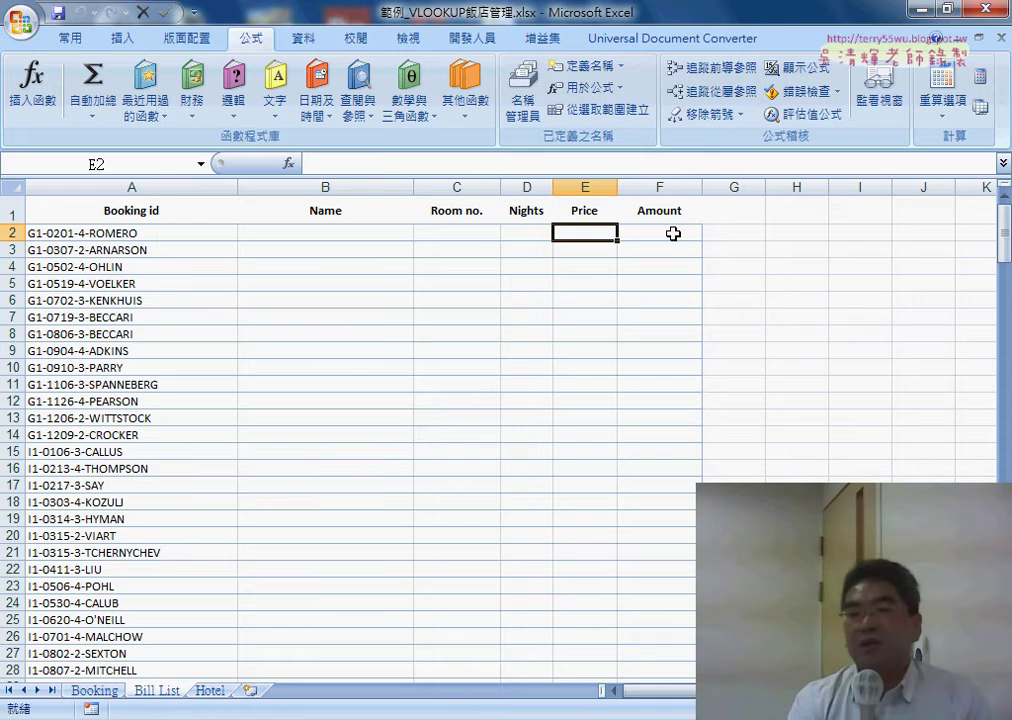
pyautogui.click(673, 233)
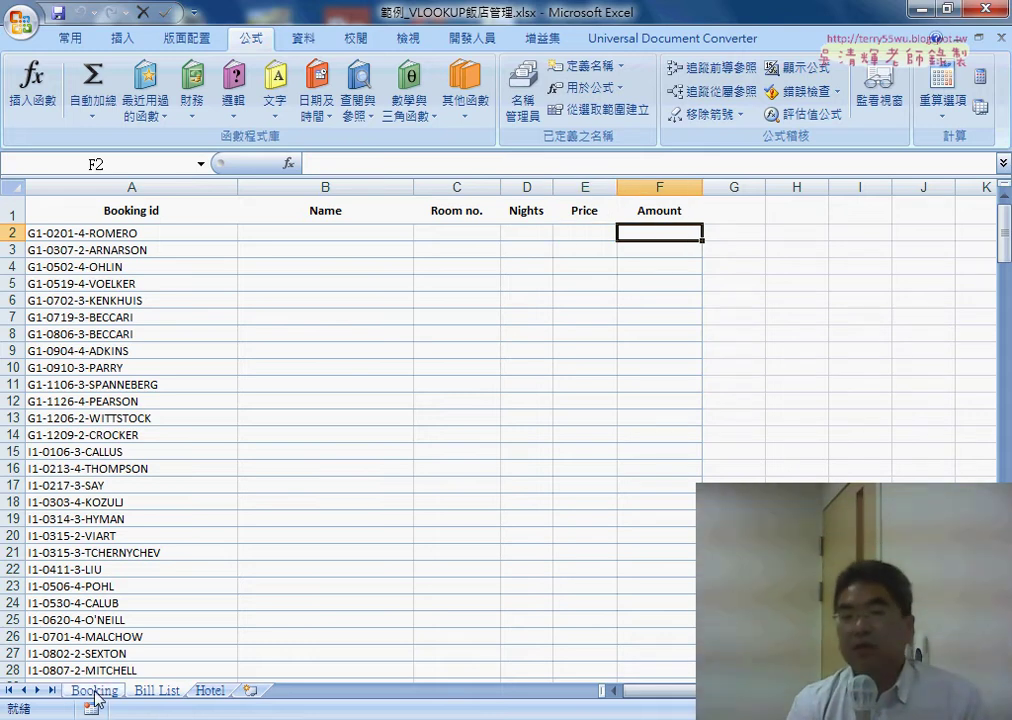
# Step: Flip through the Booking and Bill List sheets to the Hotel sheet's price and hotel tables
pyautogui.click(95, 692)
pyautogui.click(158, 692)
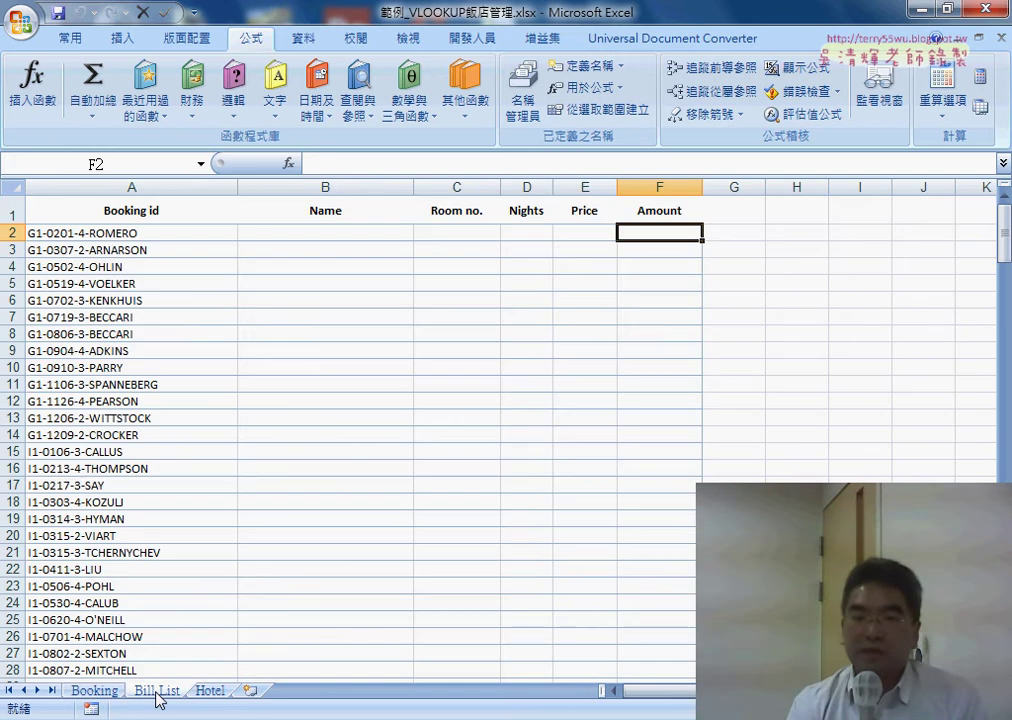
pyautogui.click(210, 692)
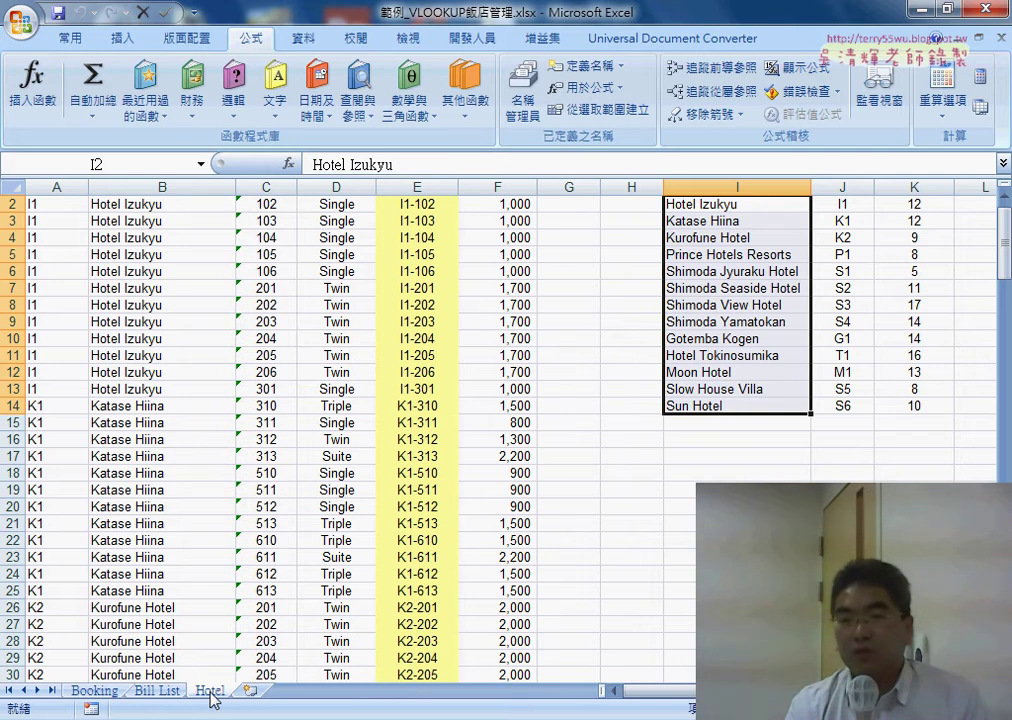
pyautogui.click(522, 92)
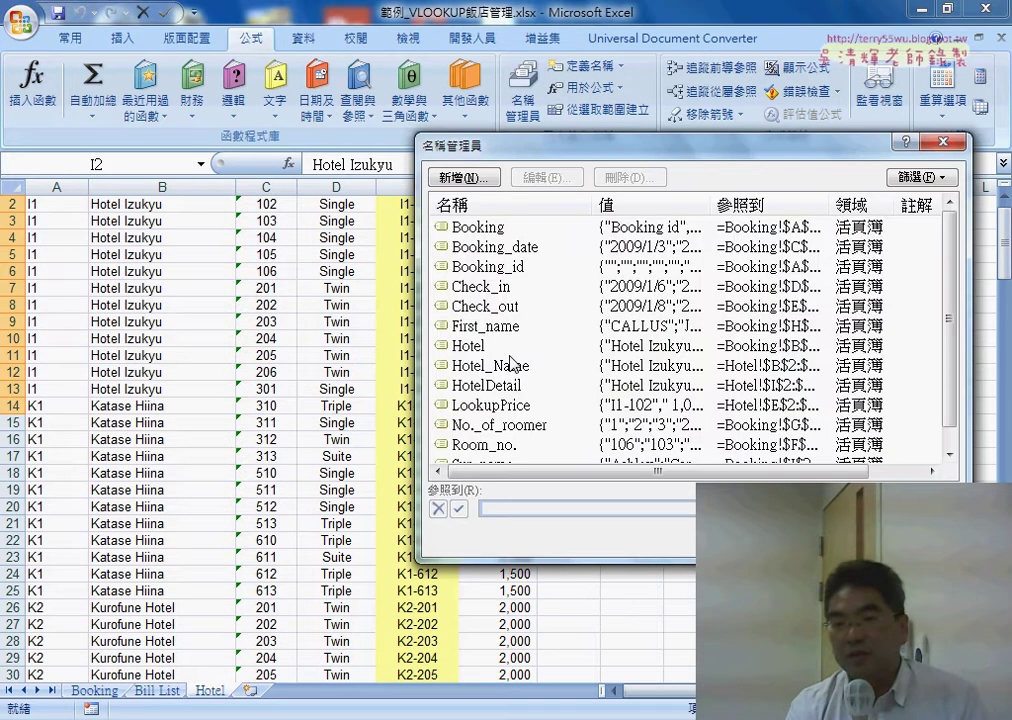
pyautogui.click(504, 386)
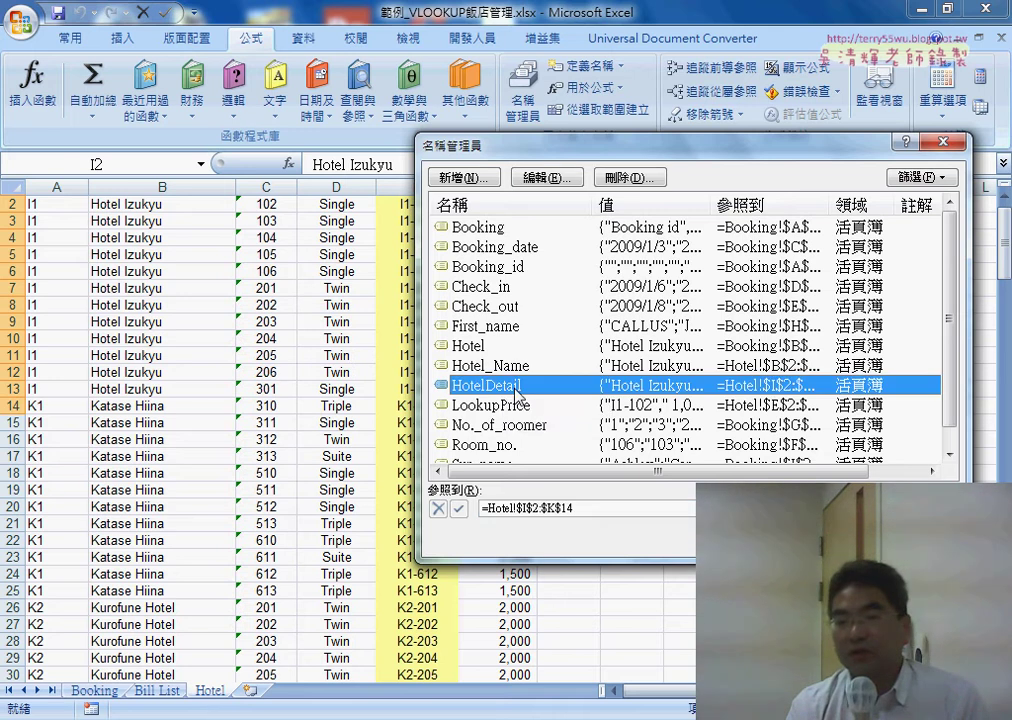
pyautogui.click(527, 408)
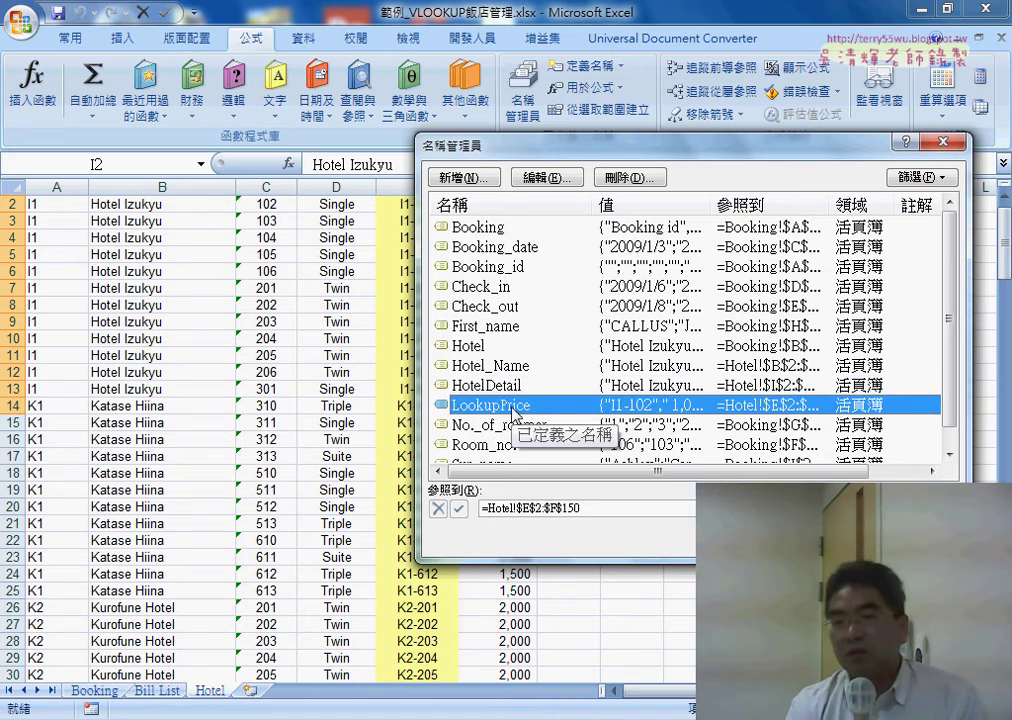
pyautogui.click(478, 228)
pyautogui.moveTo(585, 157); pyautogui.dragTo(338, 213)
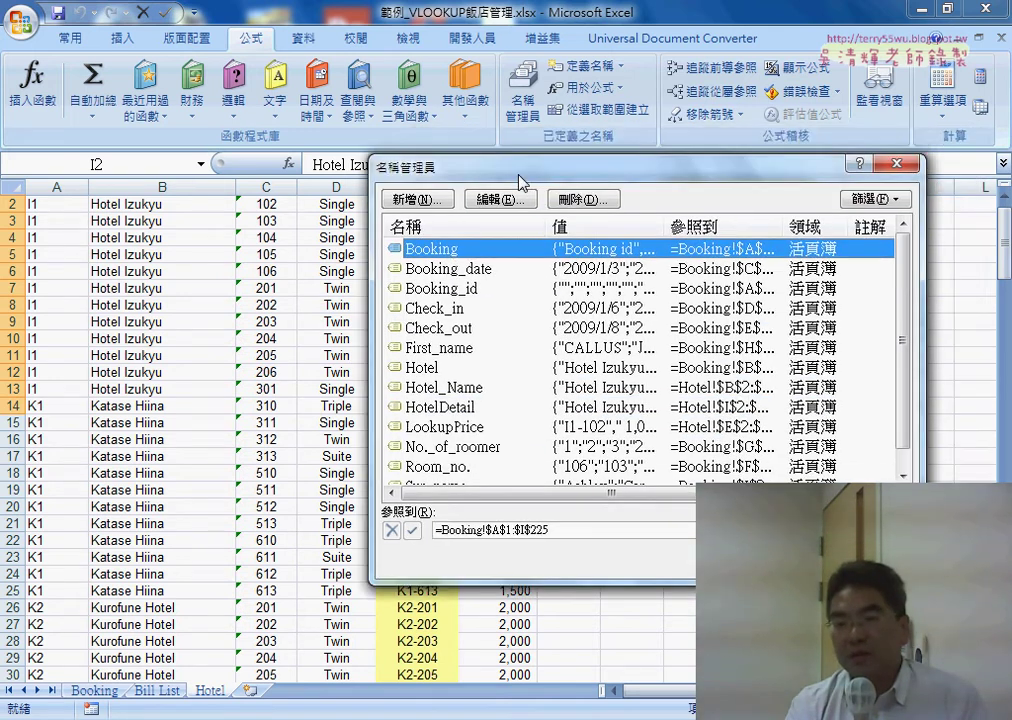
pyautogui.click(367, 567)
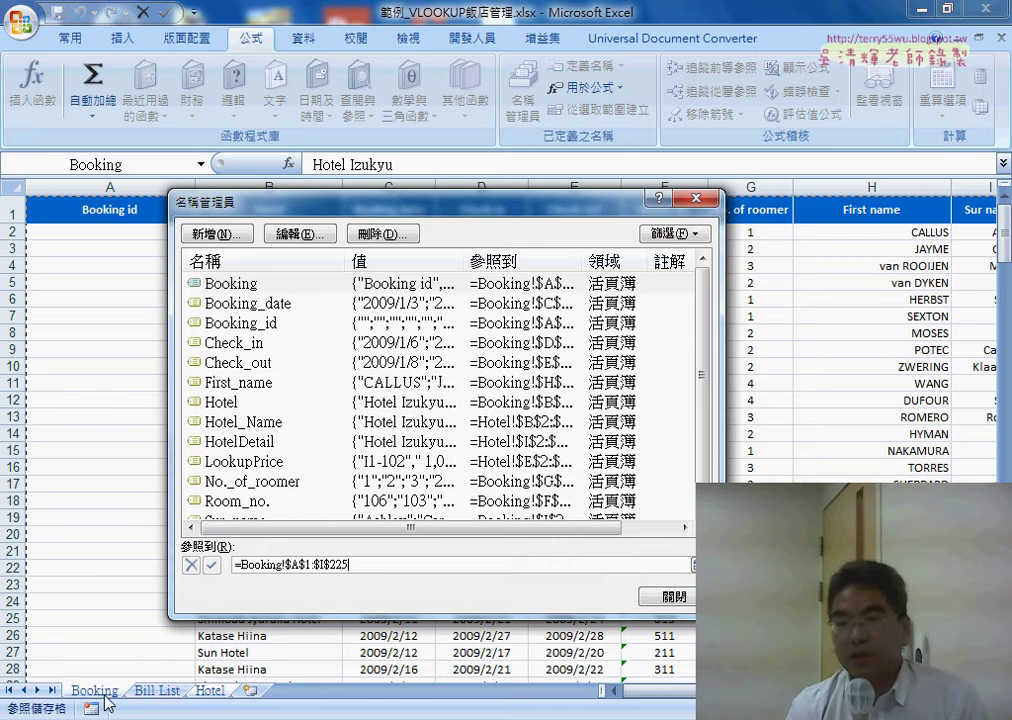
pyautogui.moveTo(290, 200); pyautogui.dragTo(233, 391)
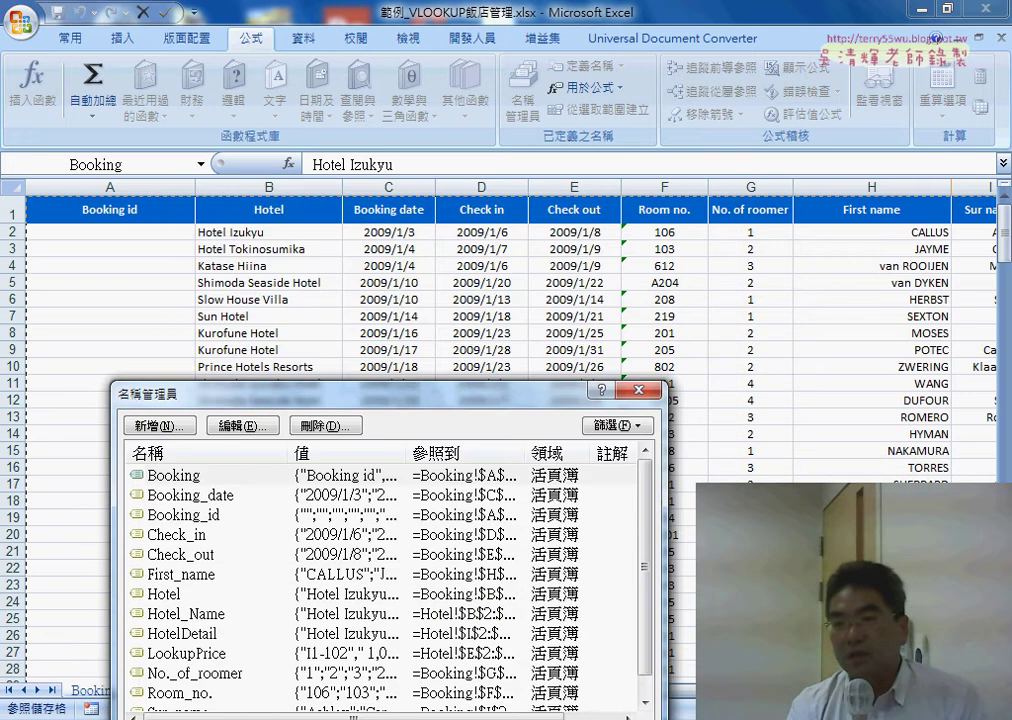
pyautogui.hscroll(2, 560, 300)
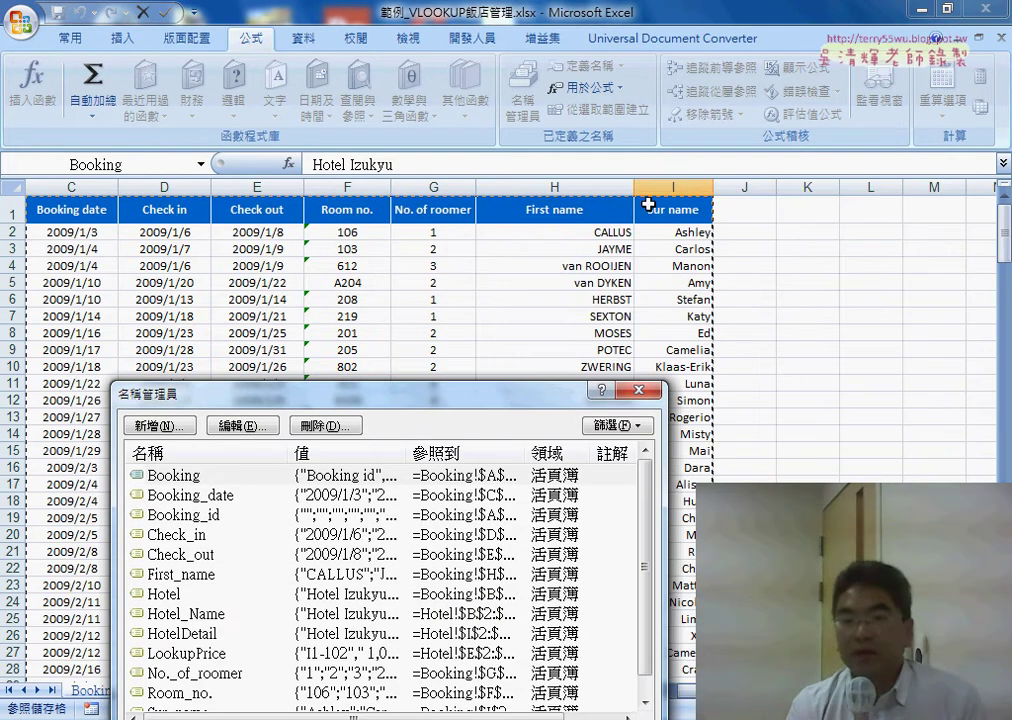
pyautogui.moveTo(475, 396); pyautogui.dragTo(605, 252)
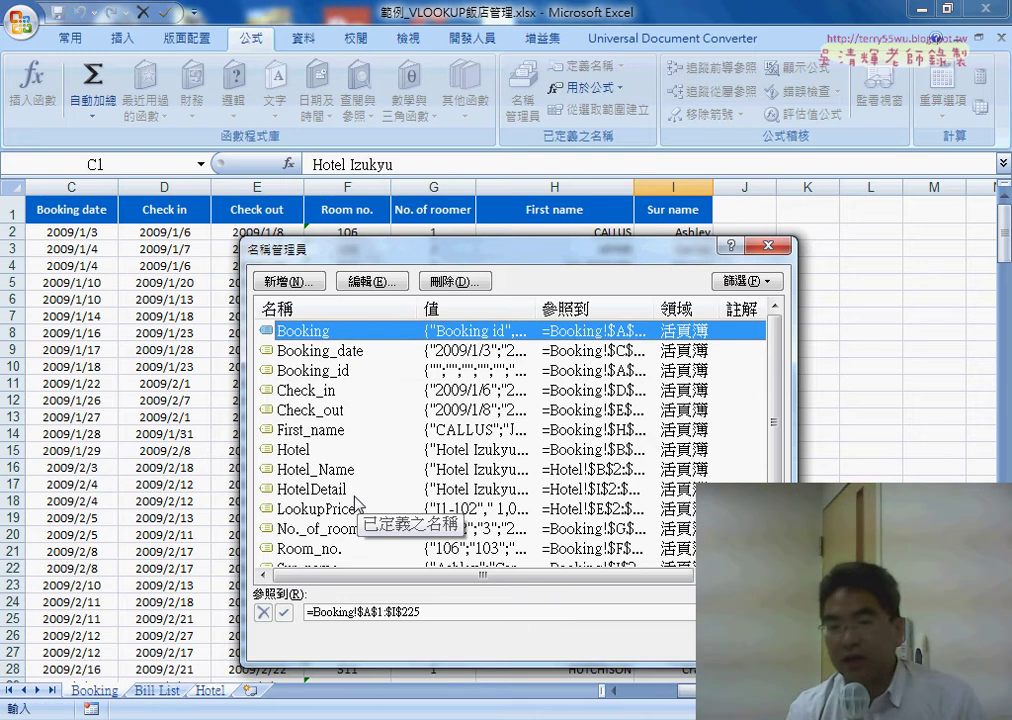
pyautogui.click(320, 489)
pyautogui.click(355, 510)
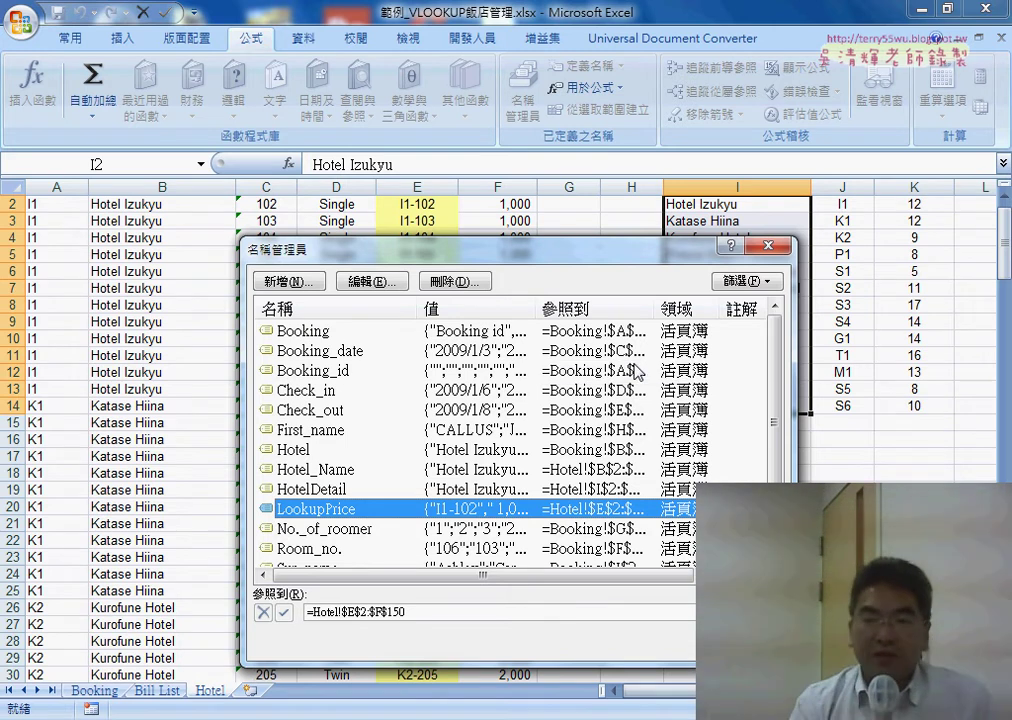
pyautogui.click(760, 246)
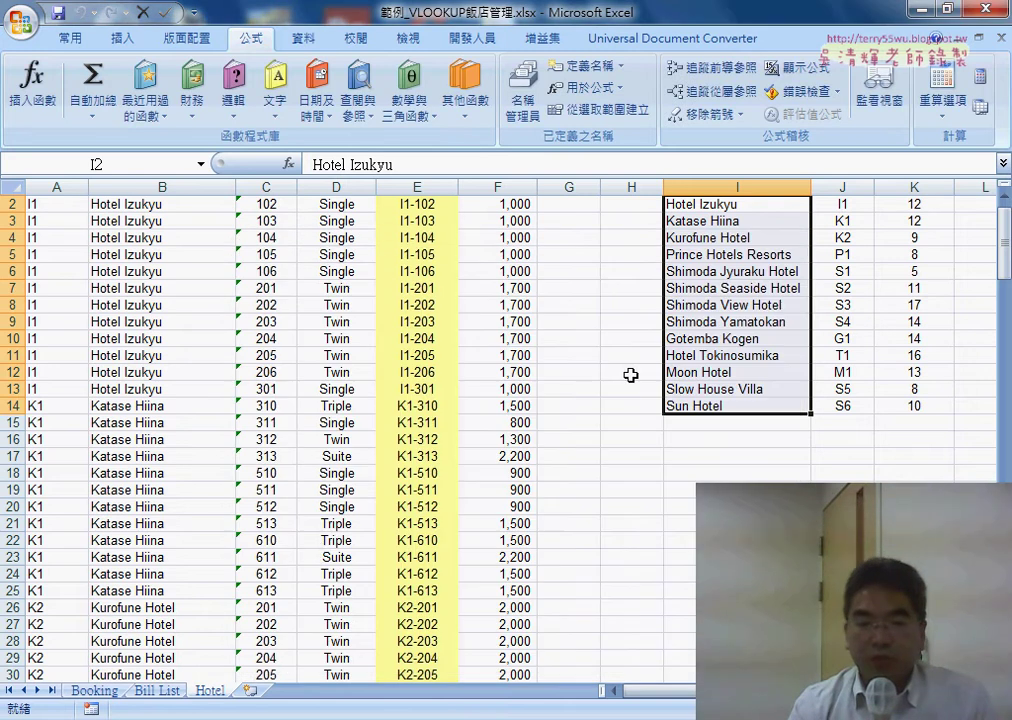
# Step: Return to the Booking sheet, select Booking id cell A2, and start an Insert Function formula
pyautogui.click(96, 690)
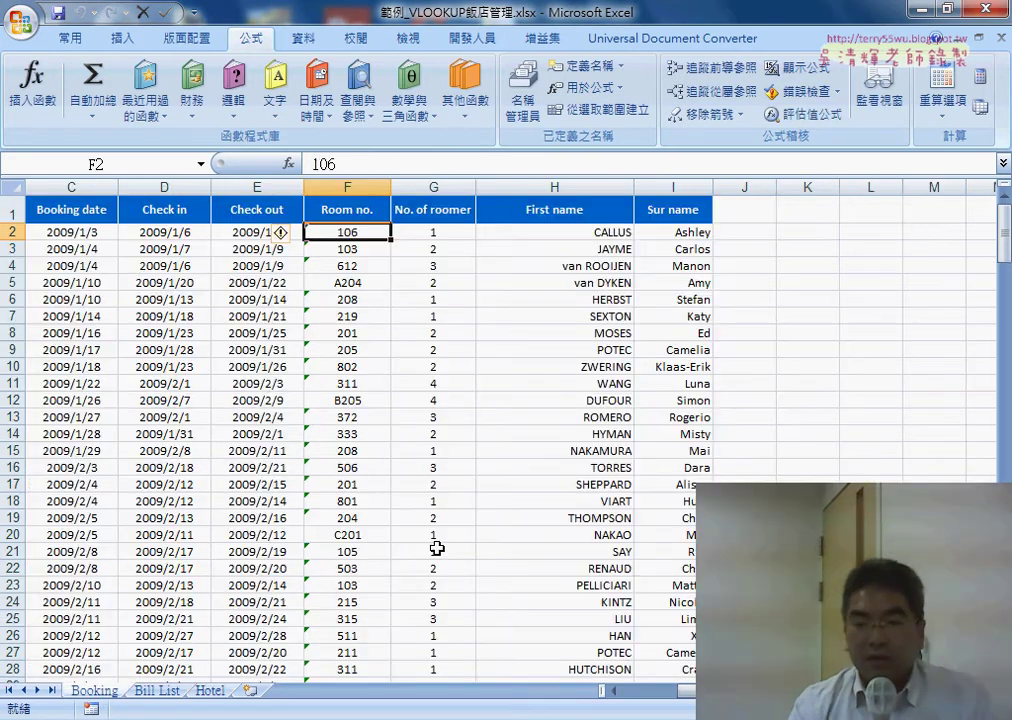
pyautogui.moveTo(700, 691); pyautogui.dragTo(668, 691)
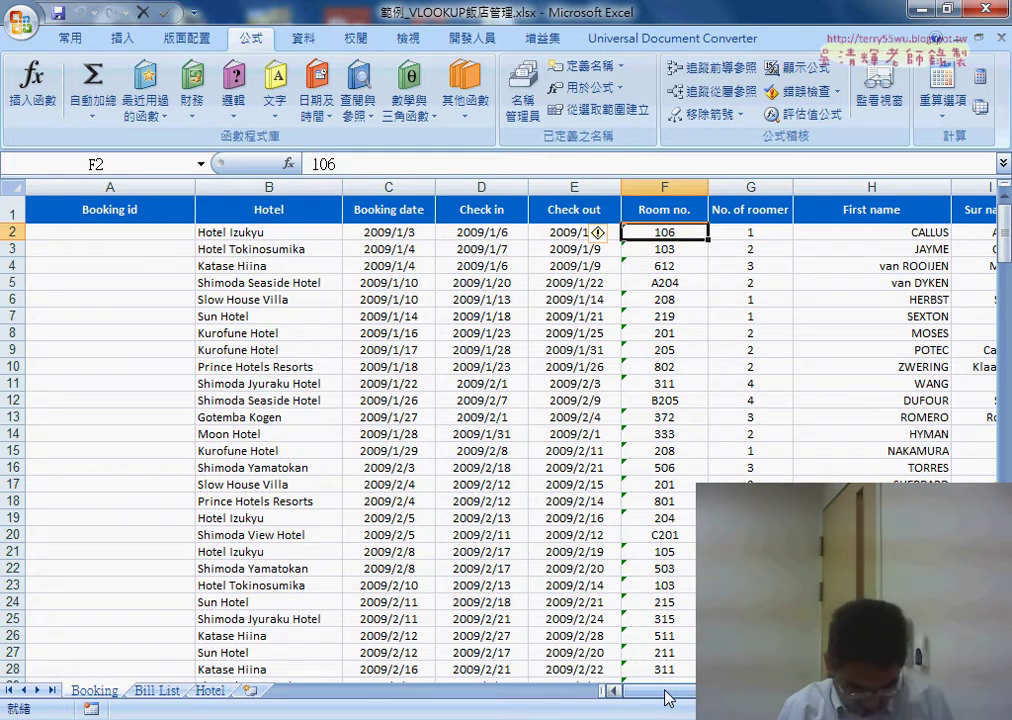
pyautogui.hotkey('ctrl', 'Home')
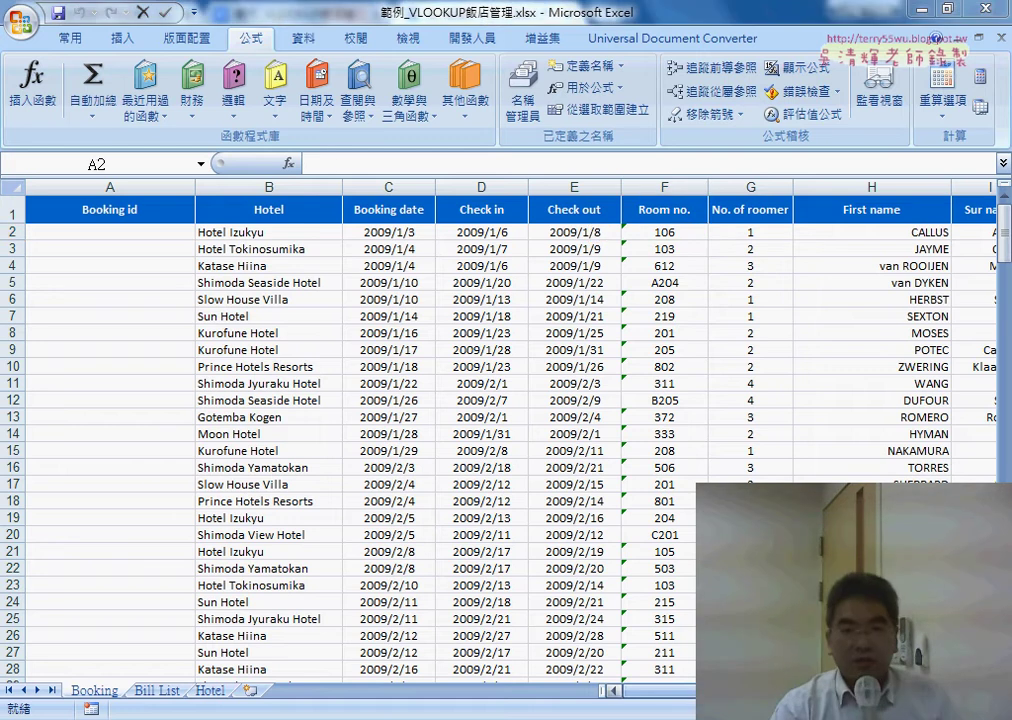
pyautogui.click(309, 234)
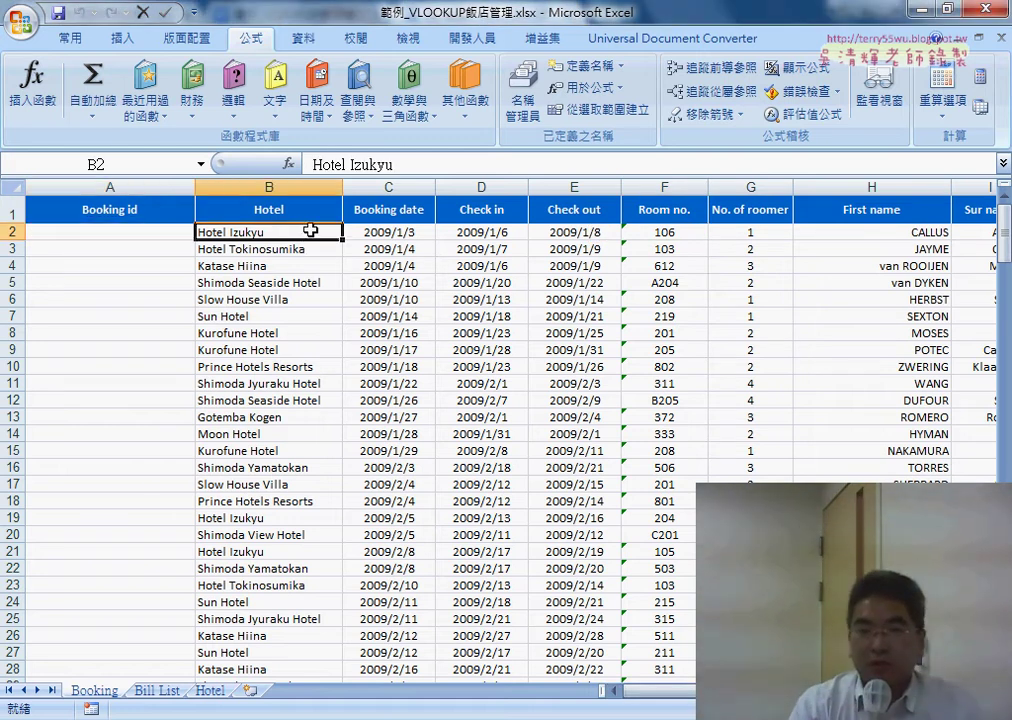
pyautogui.click(140, 232)
pyautogui.click(288, 163)
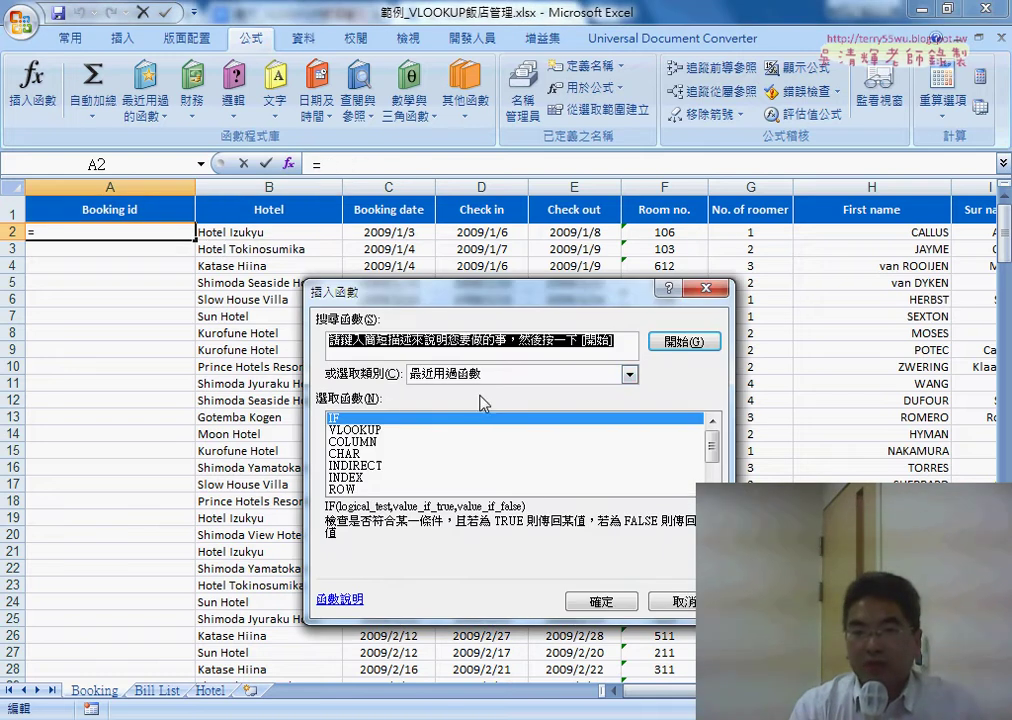
# Step: Choose VLOOKUP from the Lookup & Reference category with hotel name B2 as lookup value
pyautogui.click(486, 375)
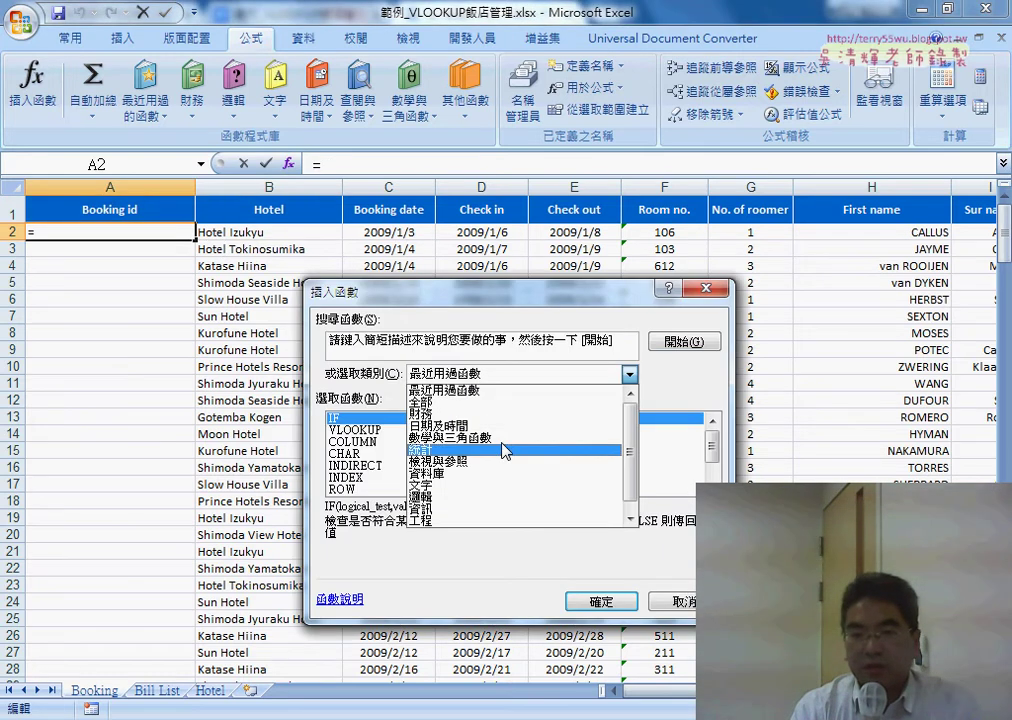
pyautogui.click(506, 461)
pyautogui.scroll(-4, 685, 452)
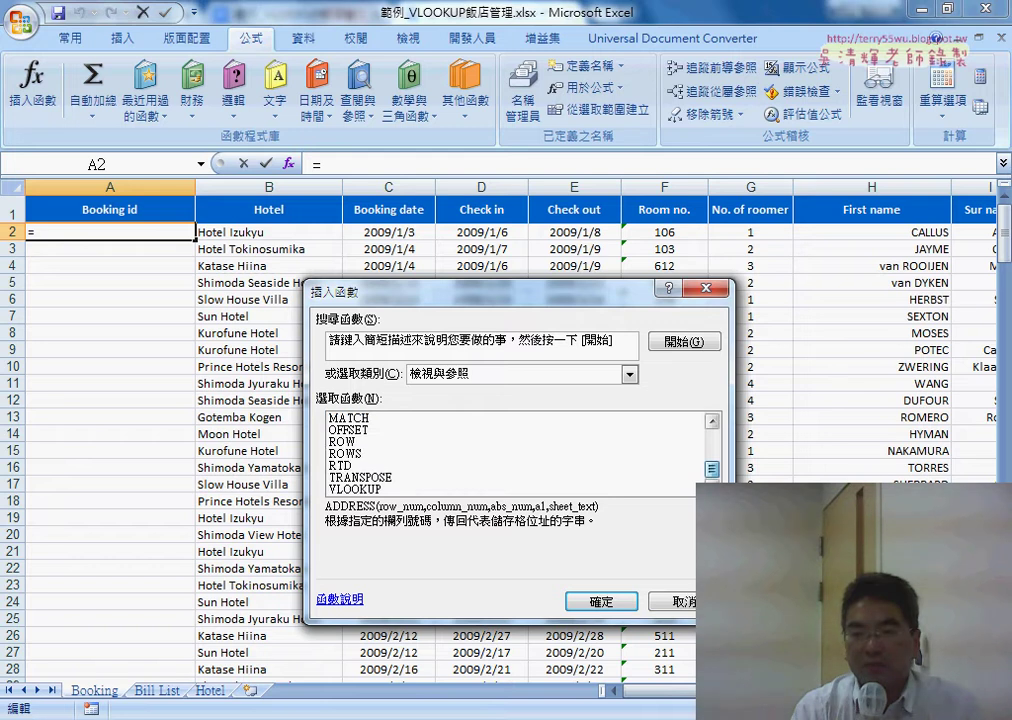
pyautogui.doubleClick(392, 489)
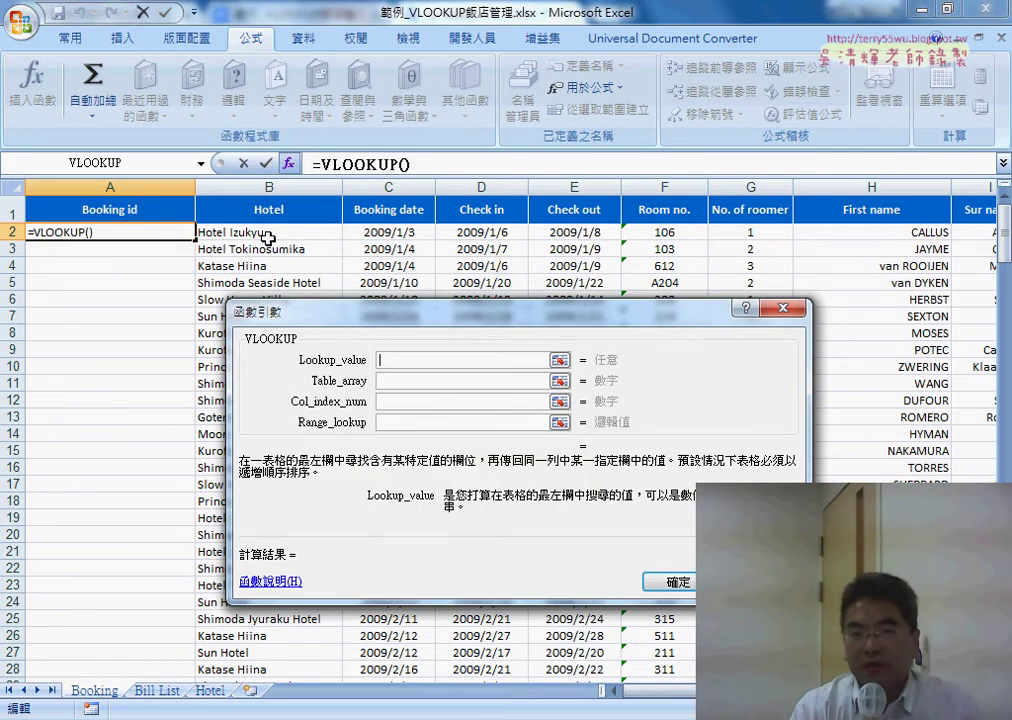
pyautogui.click(232, 232)
pyautogui.click(408, 388)
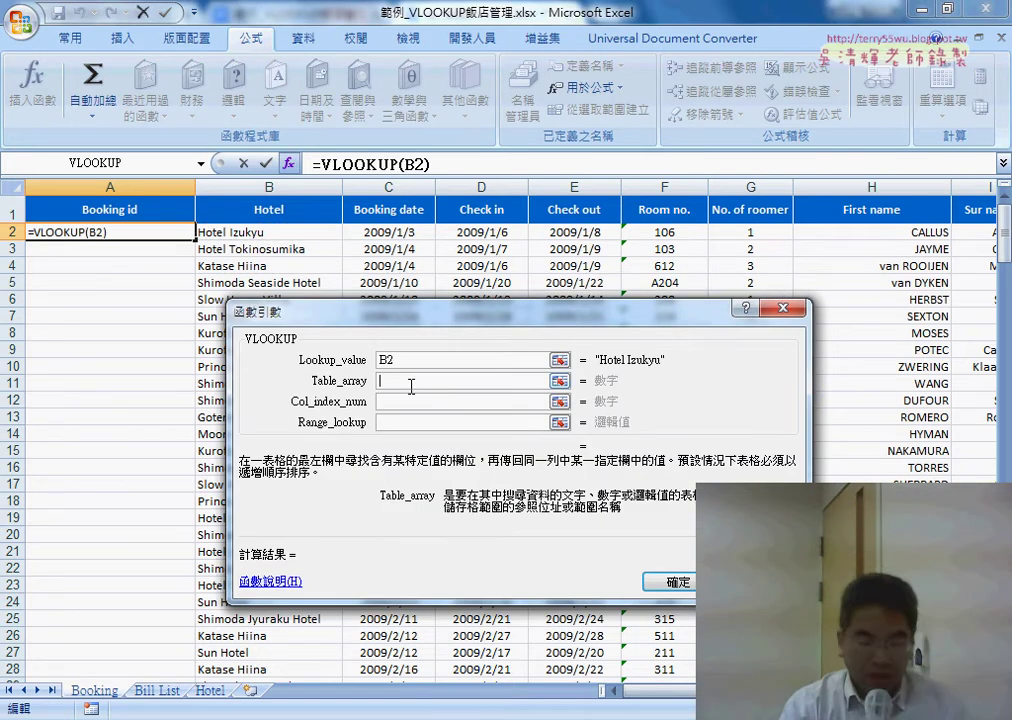
# Step: Paste the defined name HotelDetail into Table_array using the F3 names list
pyautogui.press('F3')
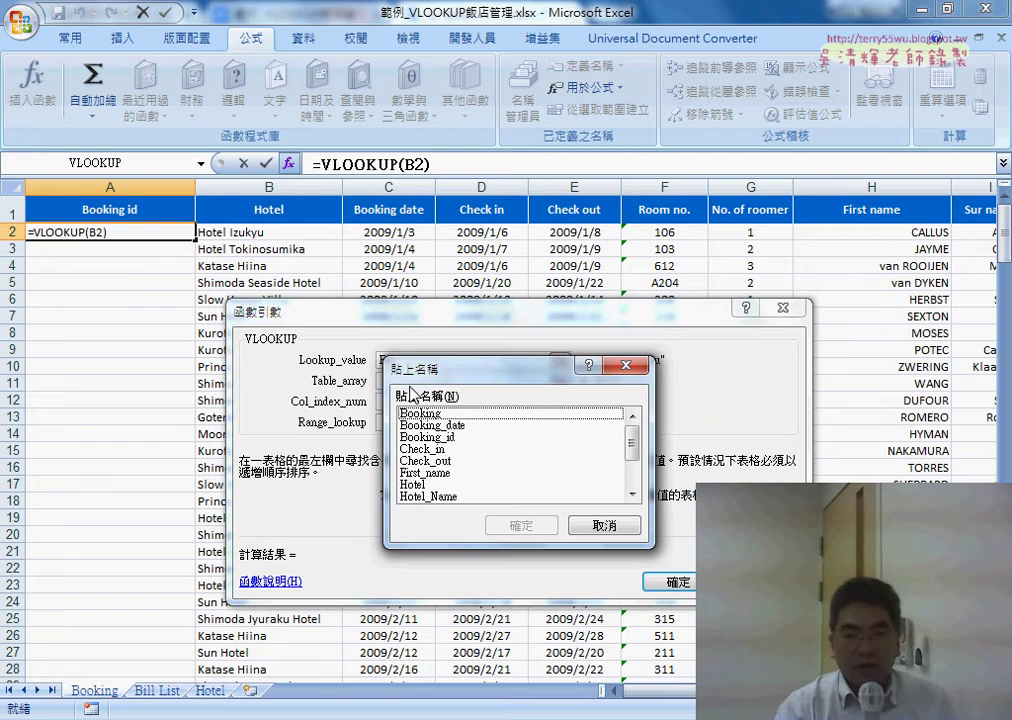
pyautogui.click(633, 494)
pyautogui.click(633, 494)
pyautogui.click(633, 494)
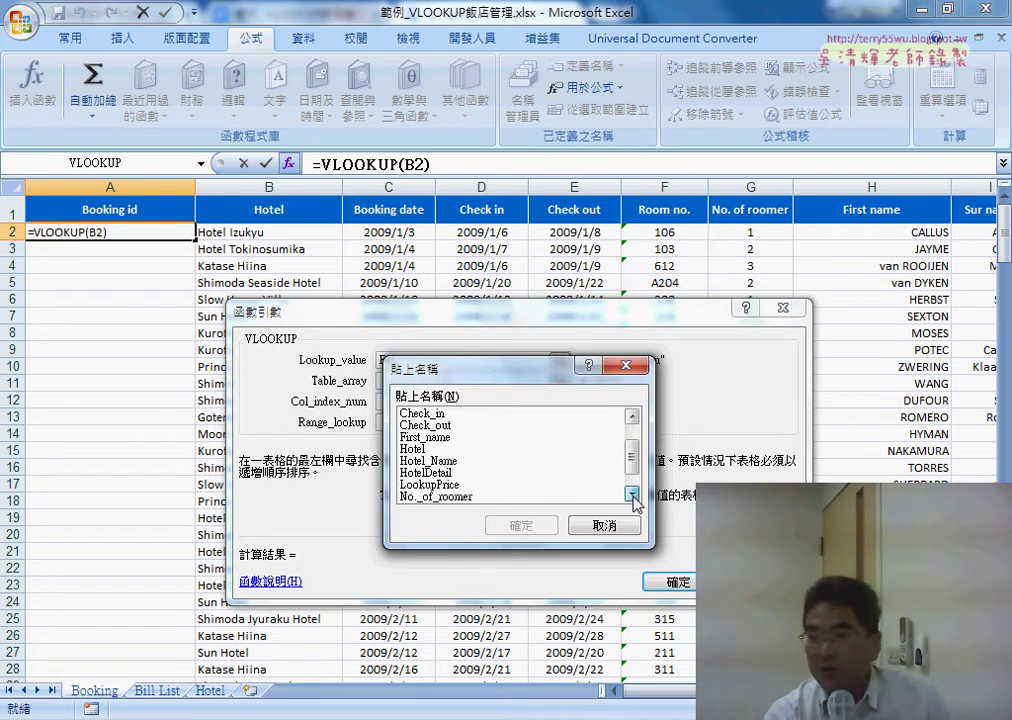
pyautogui.click(430, 472)
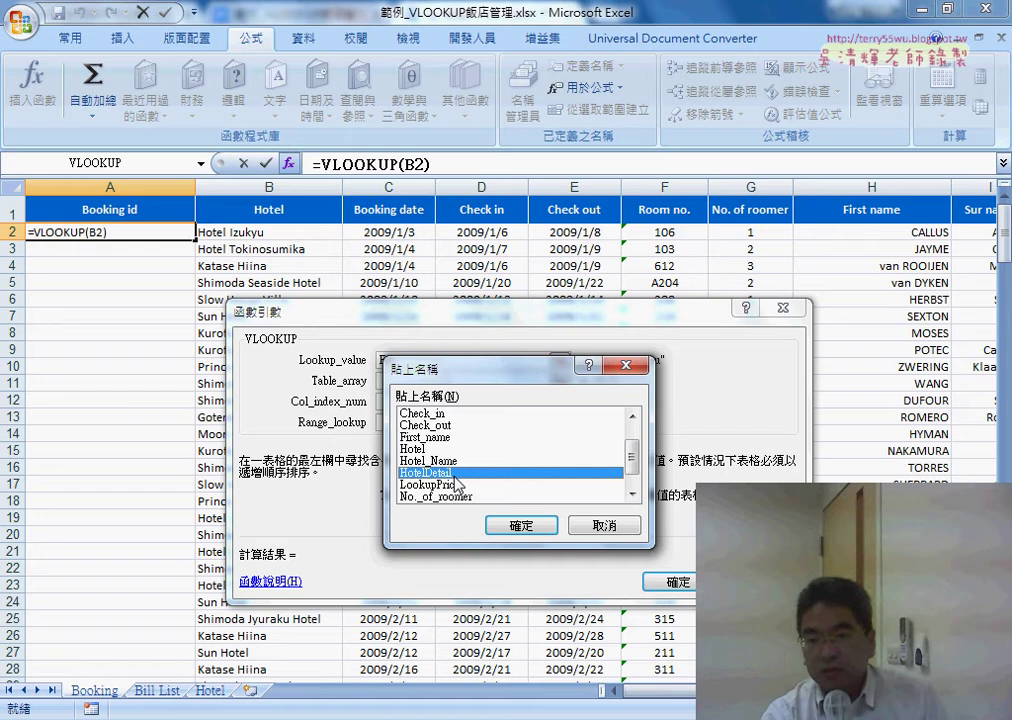
pyautogui.click(522, 525)
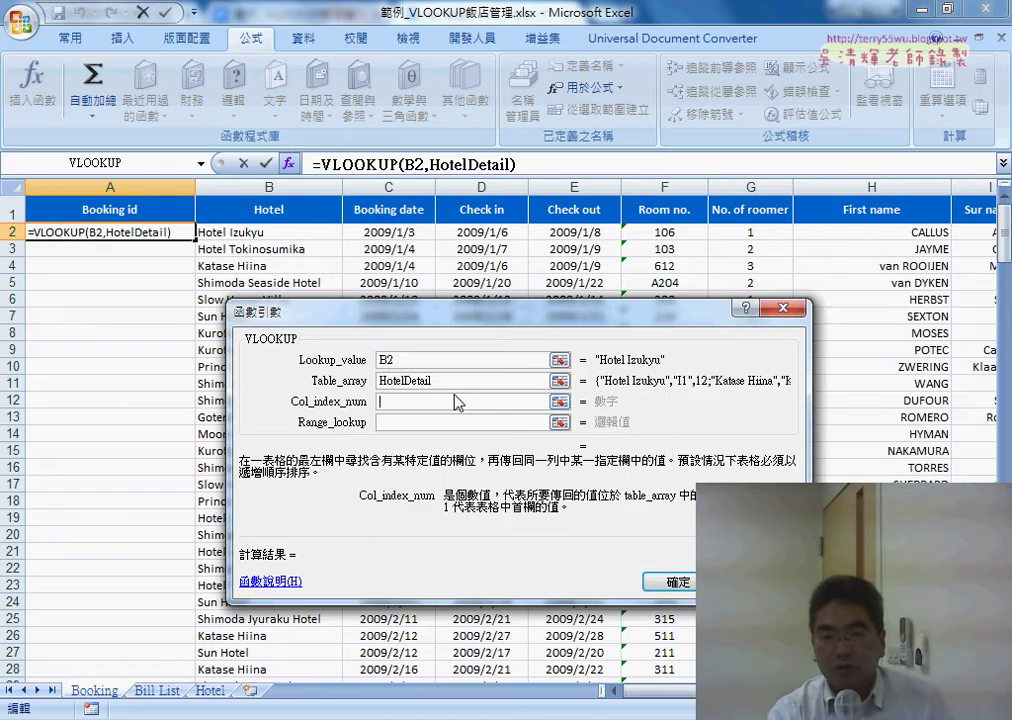
pyautogui.click(465, 382)
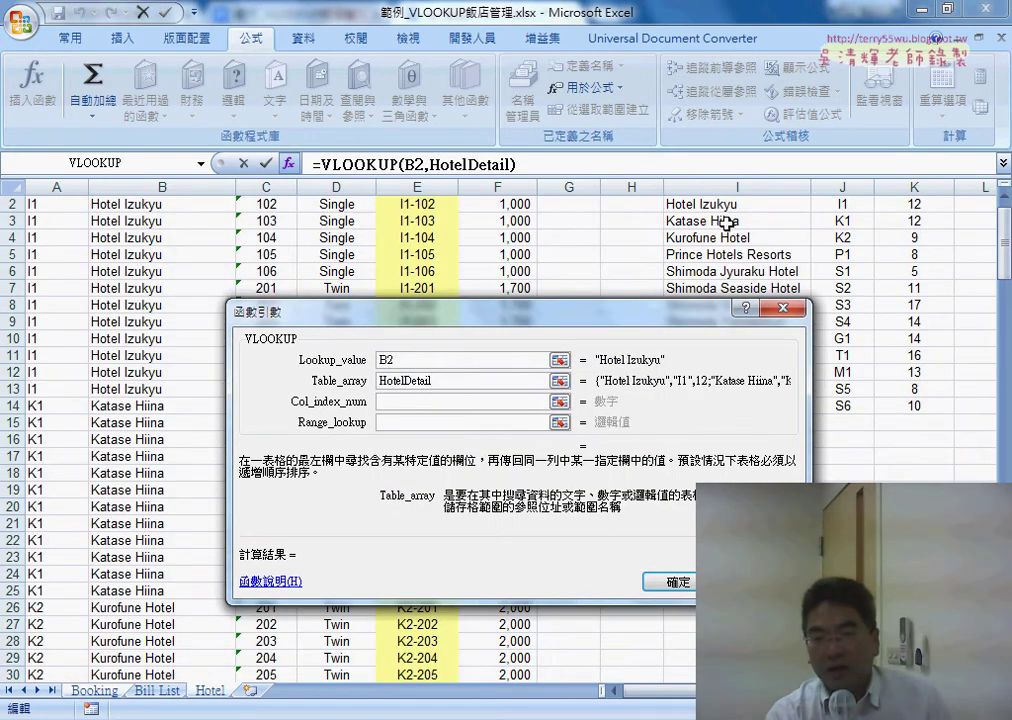
pyautogui.moveTo(733, 308); pyautogui.dragTo(598, 356)
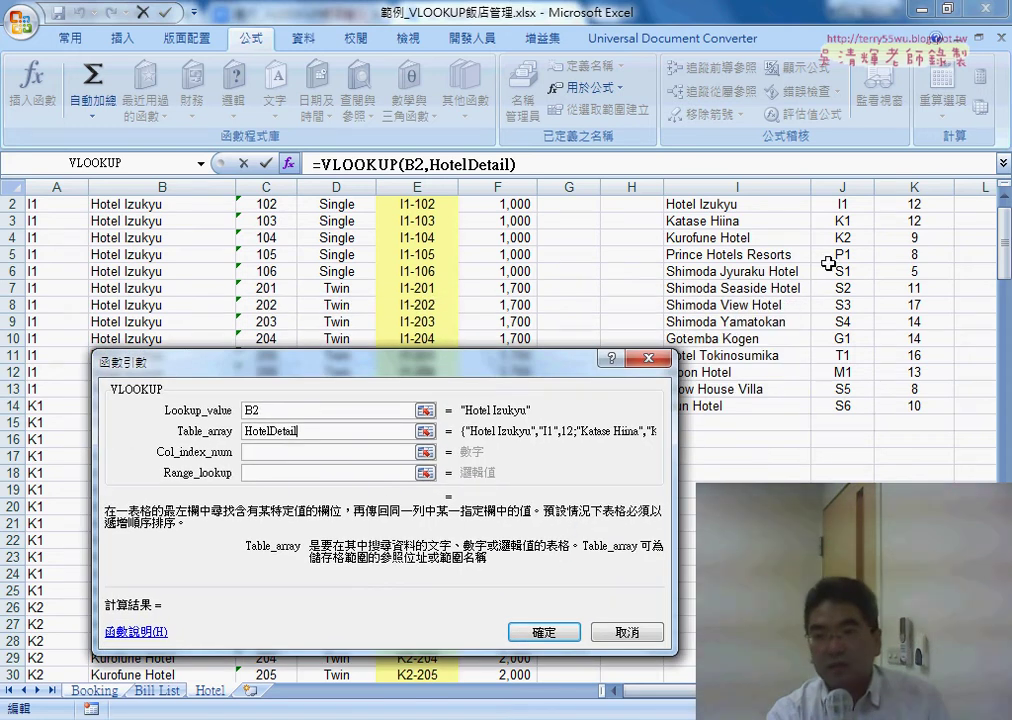
# Step: Set Col_index_num 2 and Range_lookup 0, confirming =VLOOKUP(B2,HotelDetail,2,0) in A2
pyautogui.click(307, 452)
pyautogui.write('2')
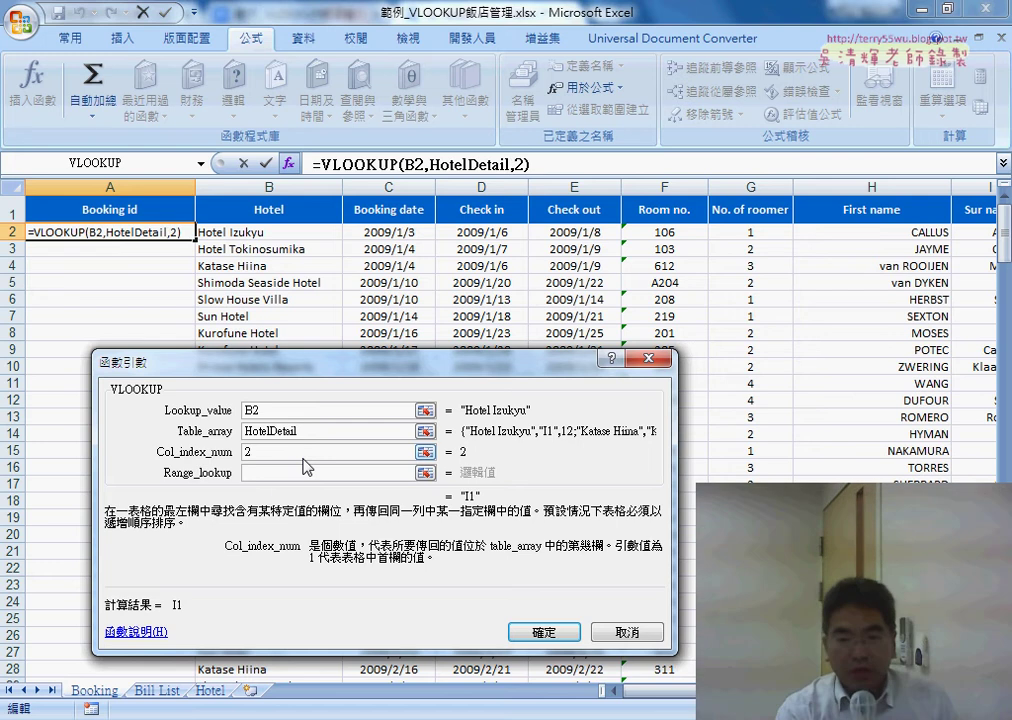
pyautogui.click(280, 473)
pyautogui.write('0')
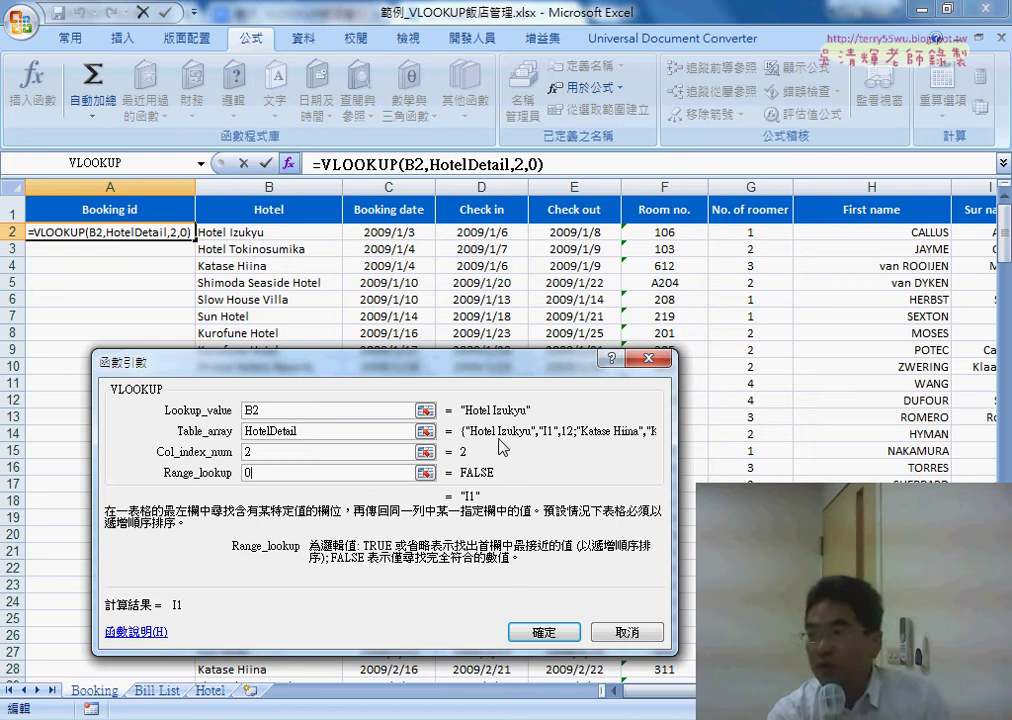
pyautogui.click(543, 632)
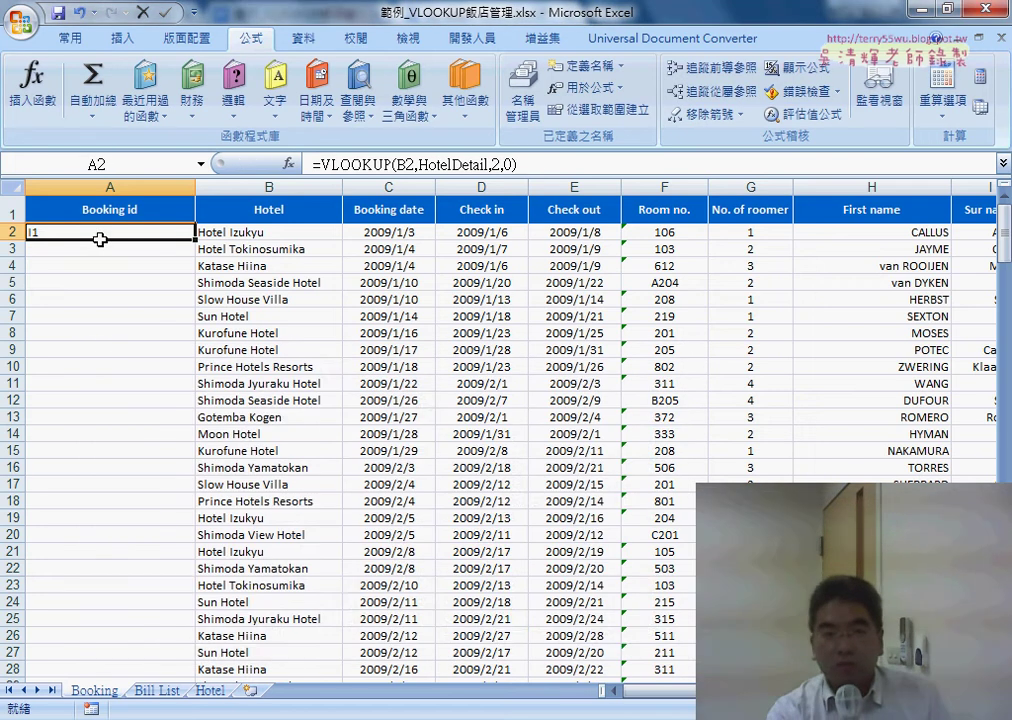
# Step: Append &"-"& after the VLOOKUP in A2's formula and bring up the function list
pyautogui.click(547, 165)
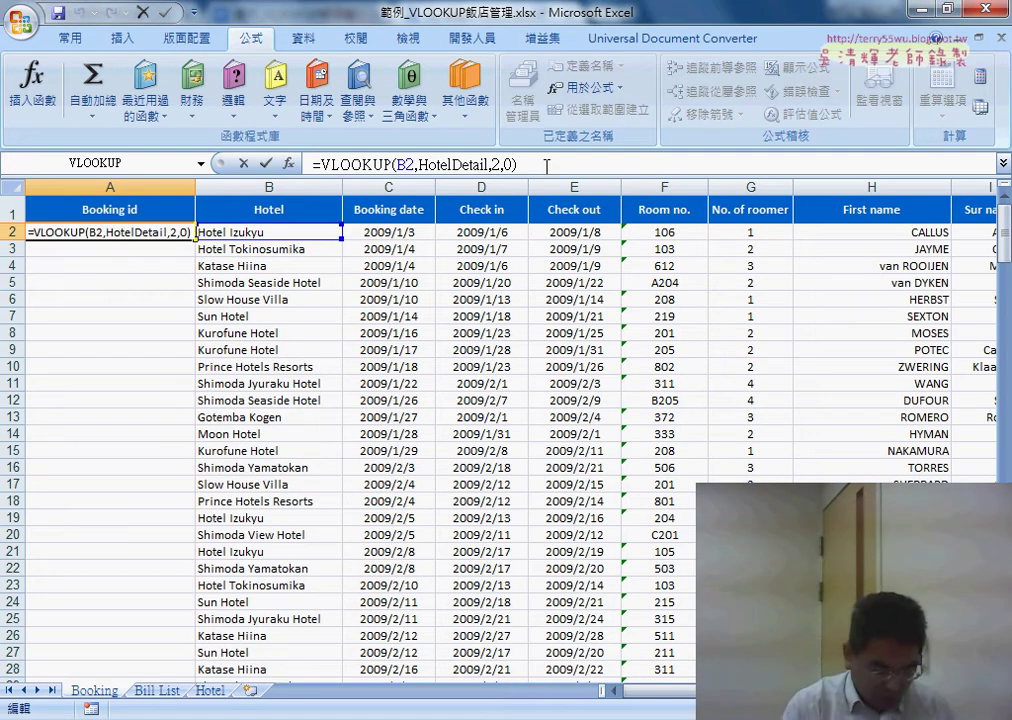
pyautogui.write('&')
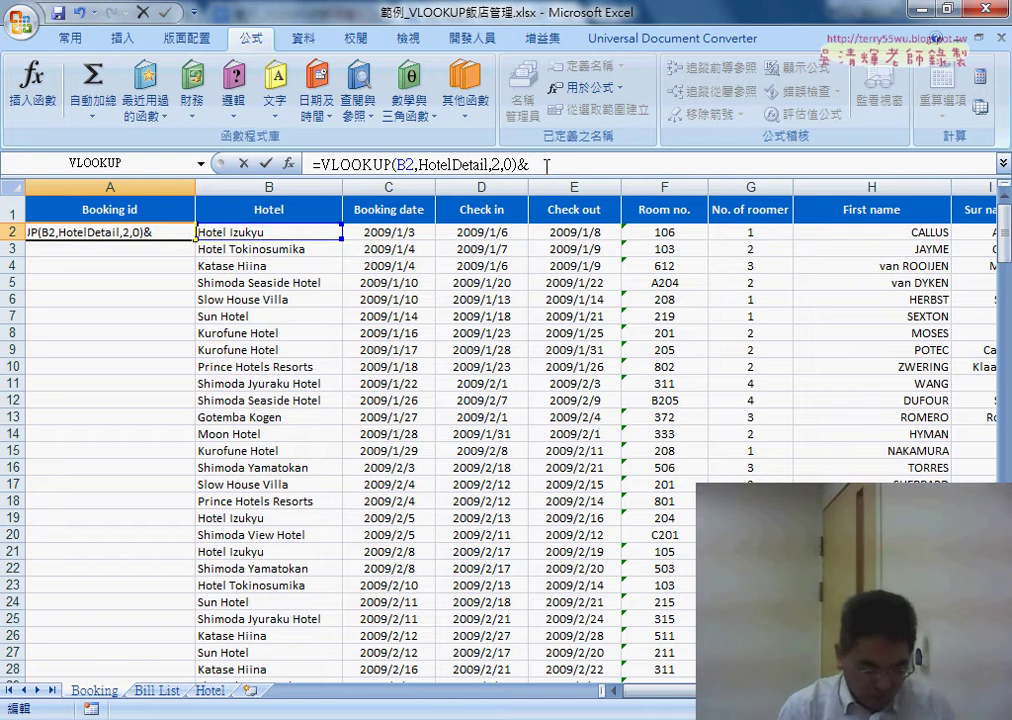
pyautogui.write('"-"')
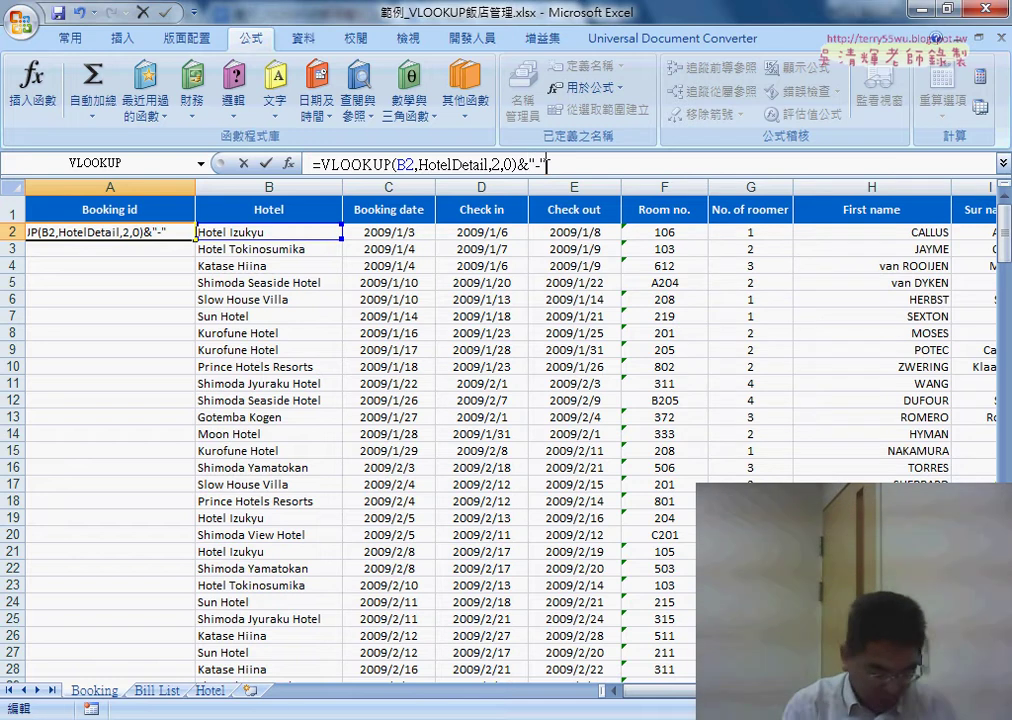
pyautogui.write('&')
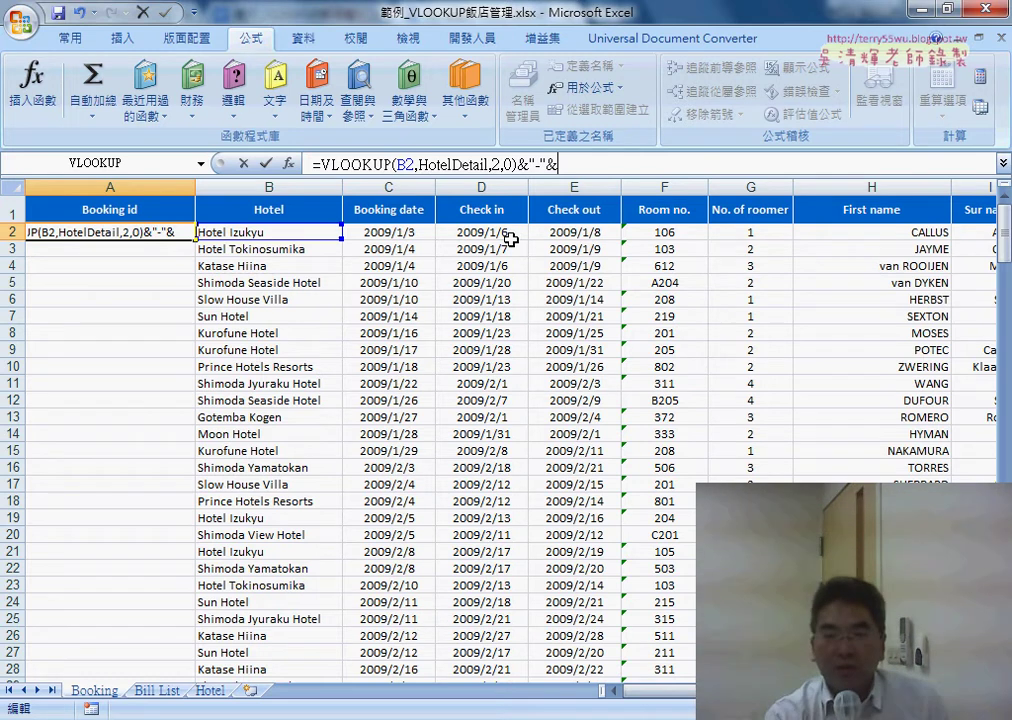
pyautogui.click(202, 165)
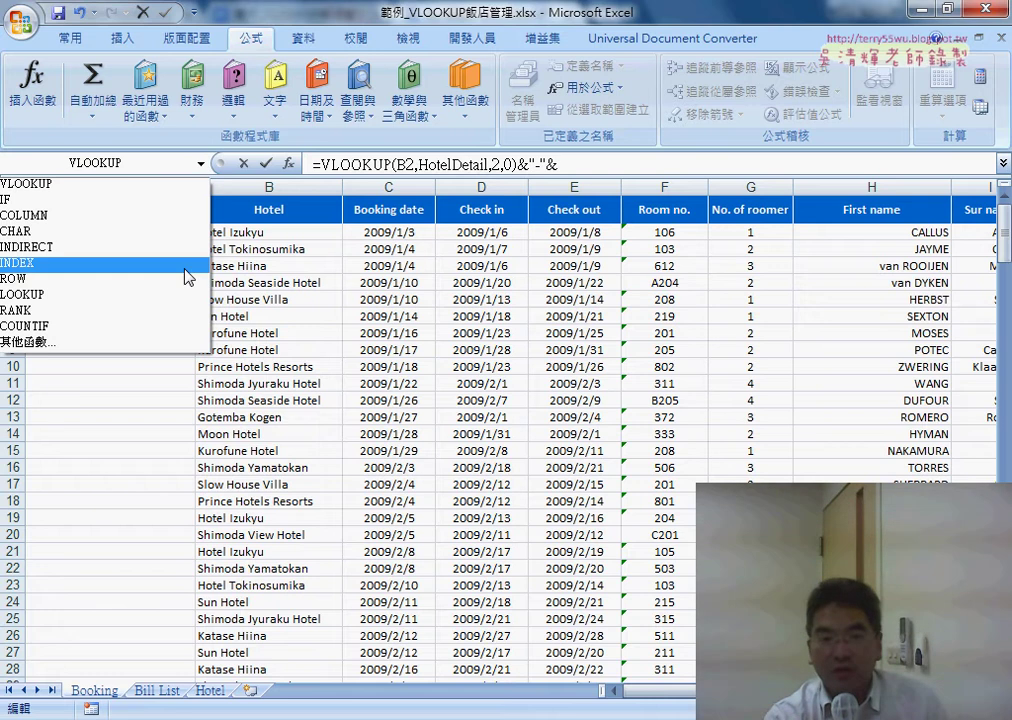
# Step: Insert the TEXT function from the Text category into A2's formula
pyautogui.click(136, 353)
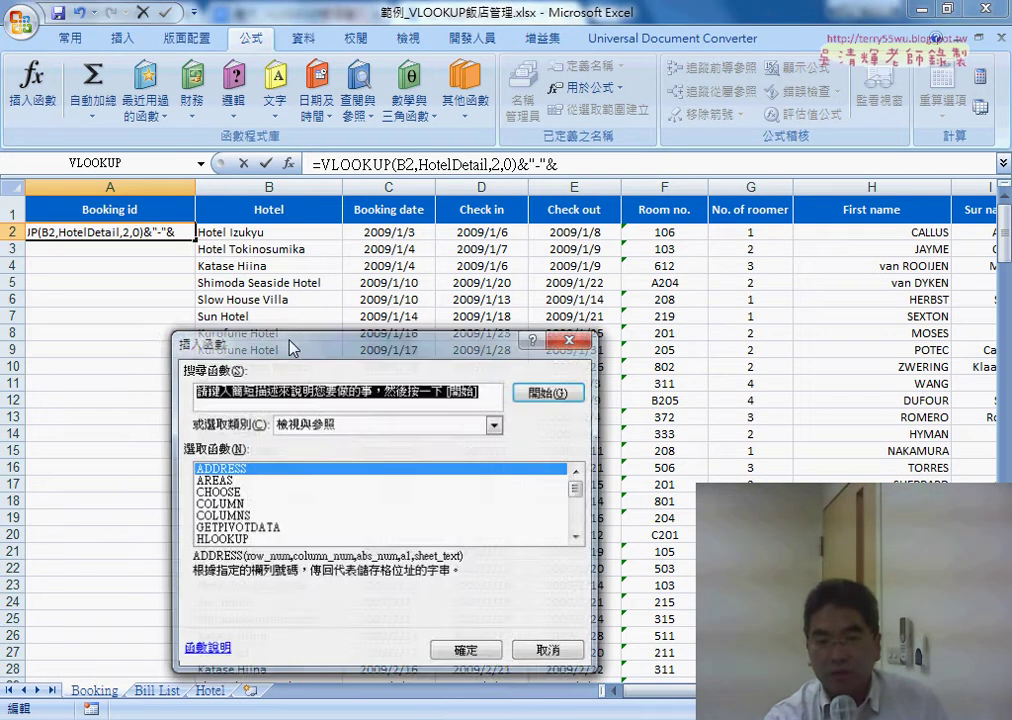
pyautogui.click(494, 424)
pyautogui.click(338, 536)
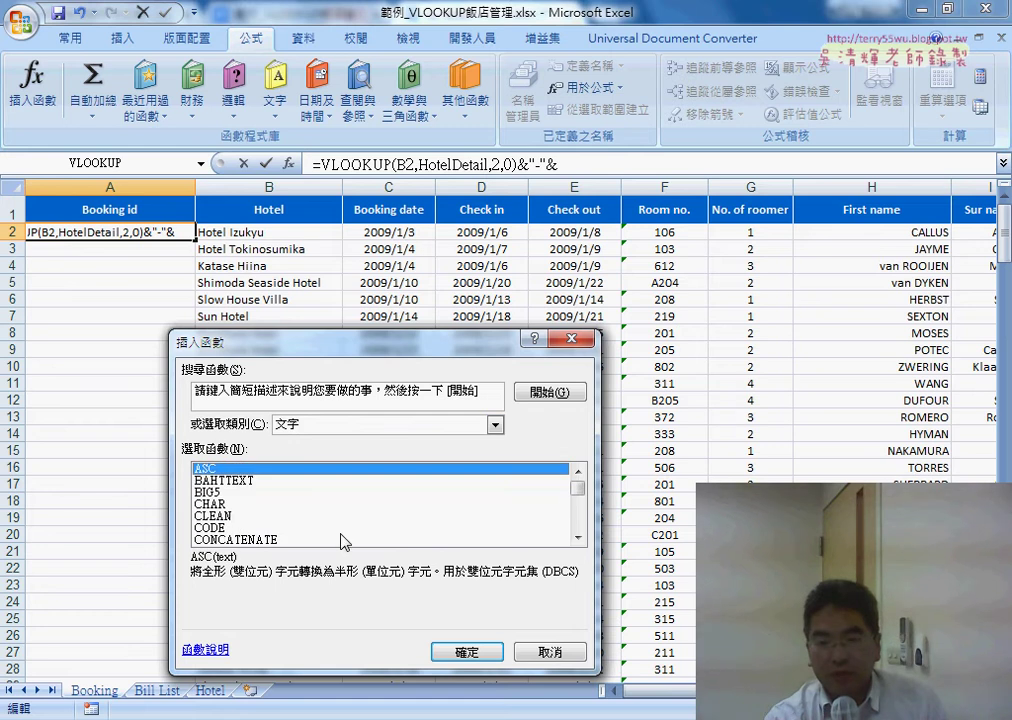
pyautogui.moveTo(577, 480); pyautogui.dragTo(578, 535)
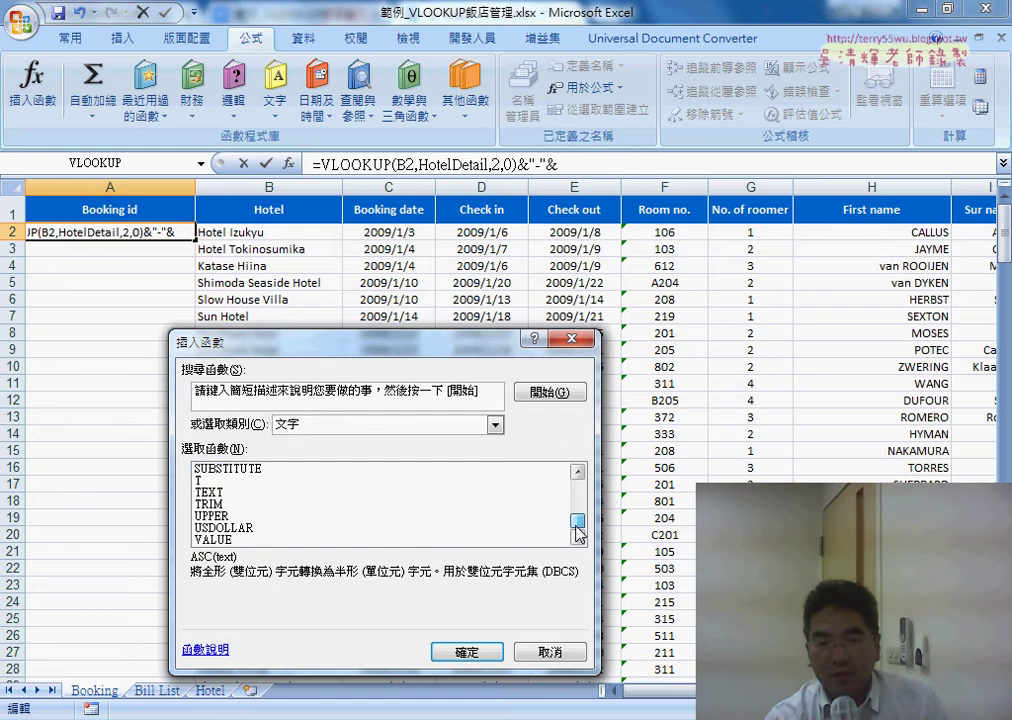
pyautogui.doubleClick(210, 492)
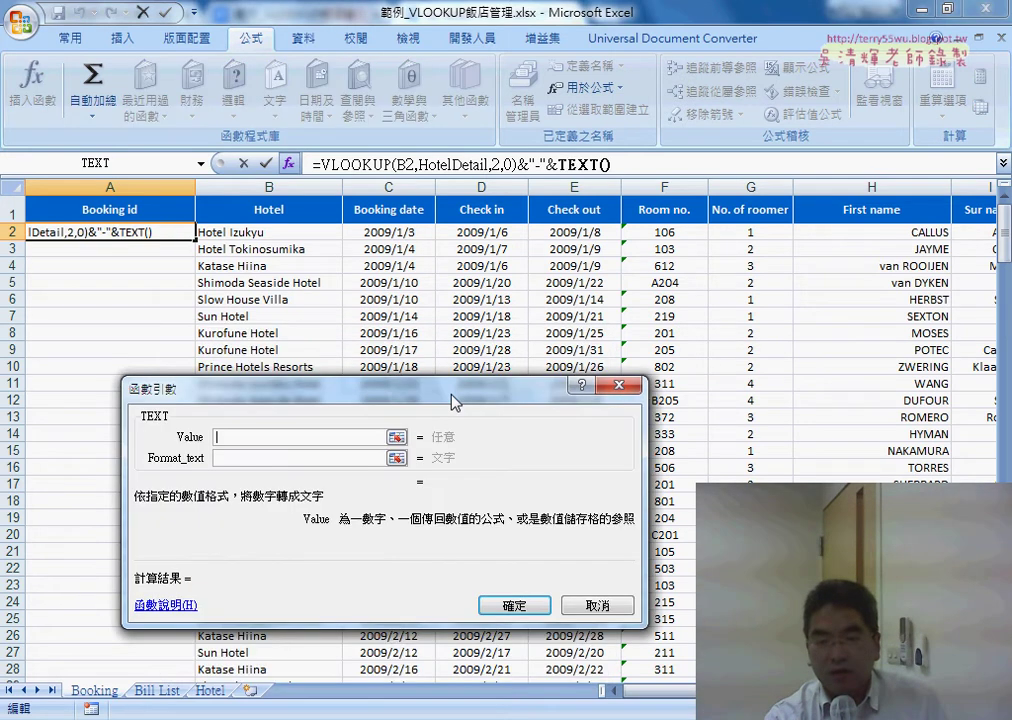
pyautogui.moveTo(452, 402); pyautogui.dragTo(507, 304)
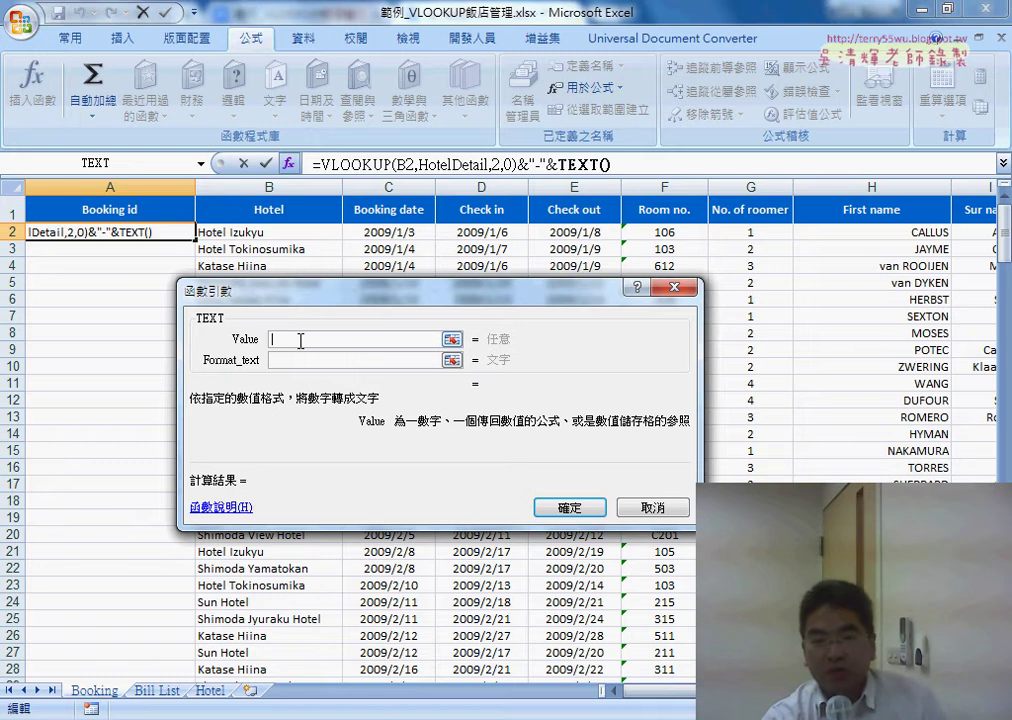
# Step: Set TEXT's value to D2 and format to "MMDD", so A2 shows I1-0106
pyautogui.click(498, 232)
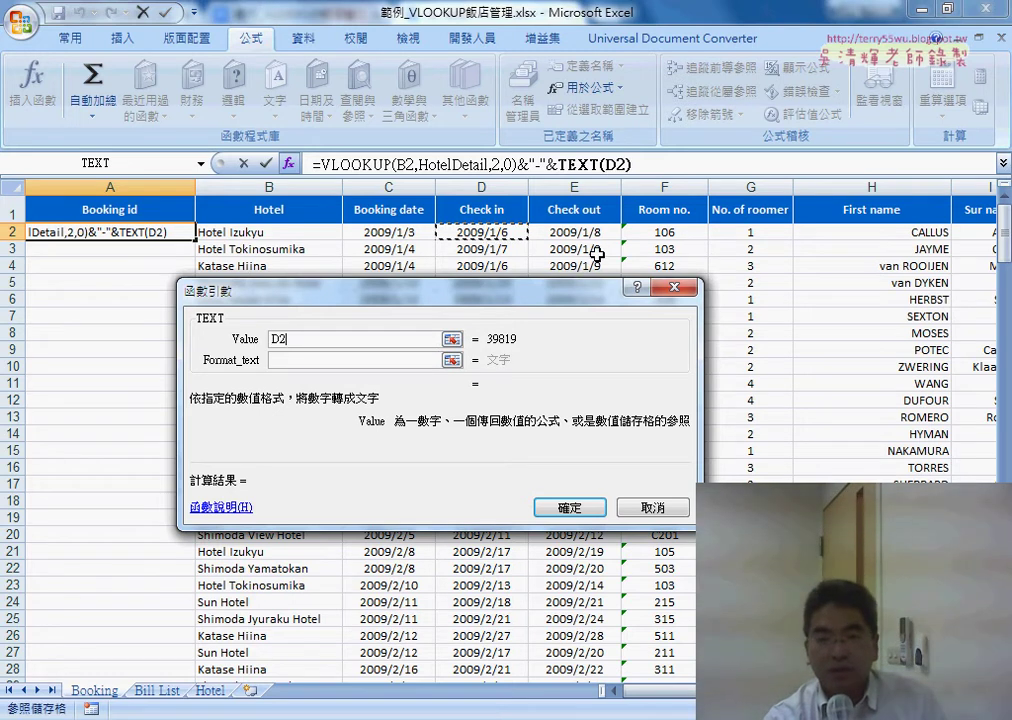
pyautogui.click(355, 360)
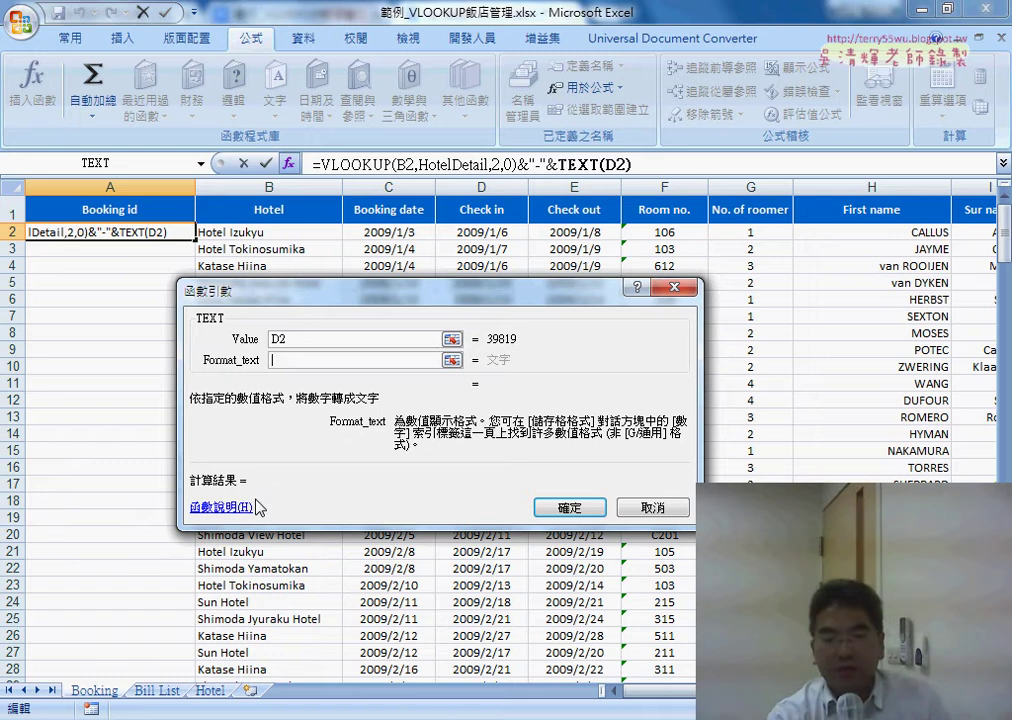
pyautogui.click(289, 361)
pyautogui.write('""')
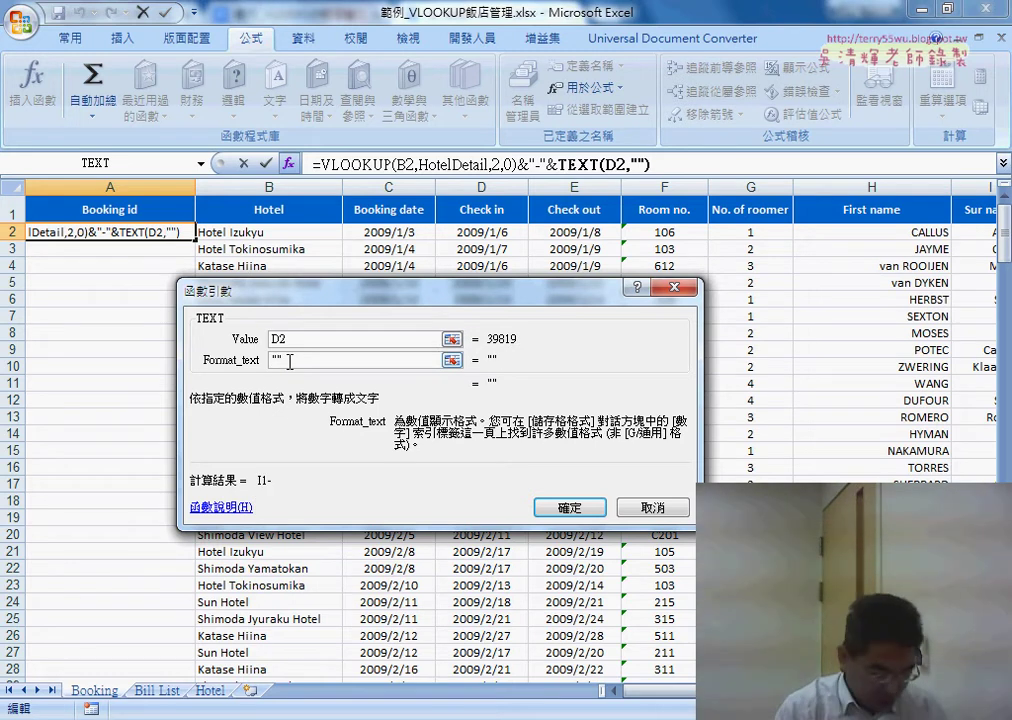
pyautogui.press('Left')
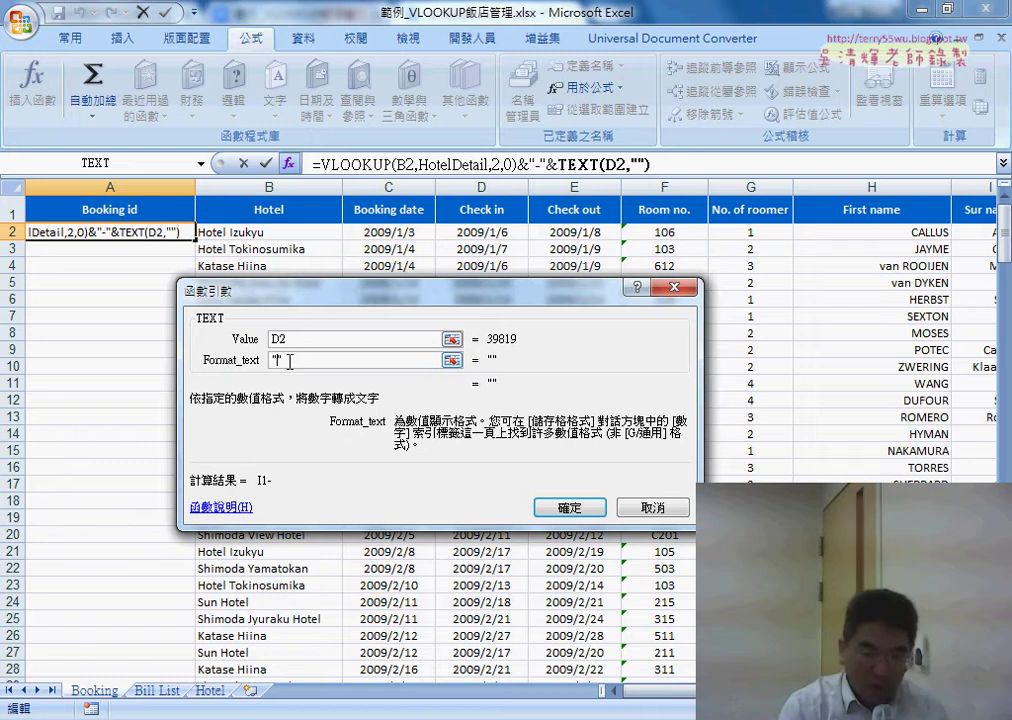
pyautogui.write('MM')
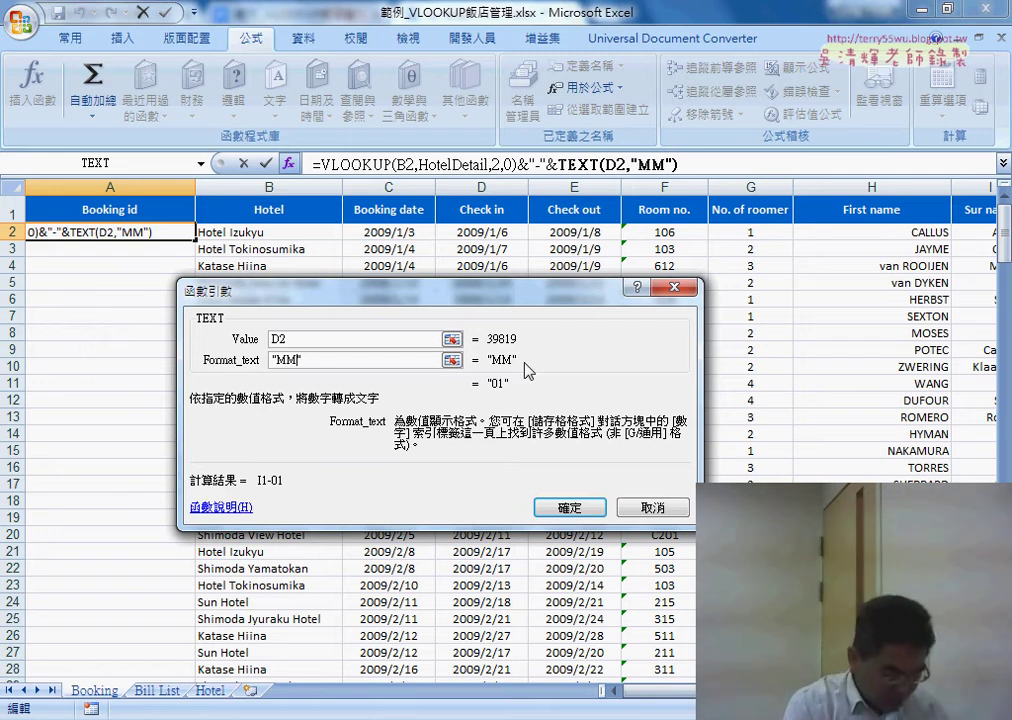
pyautogui.write('DD')
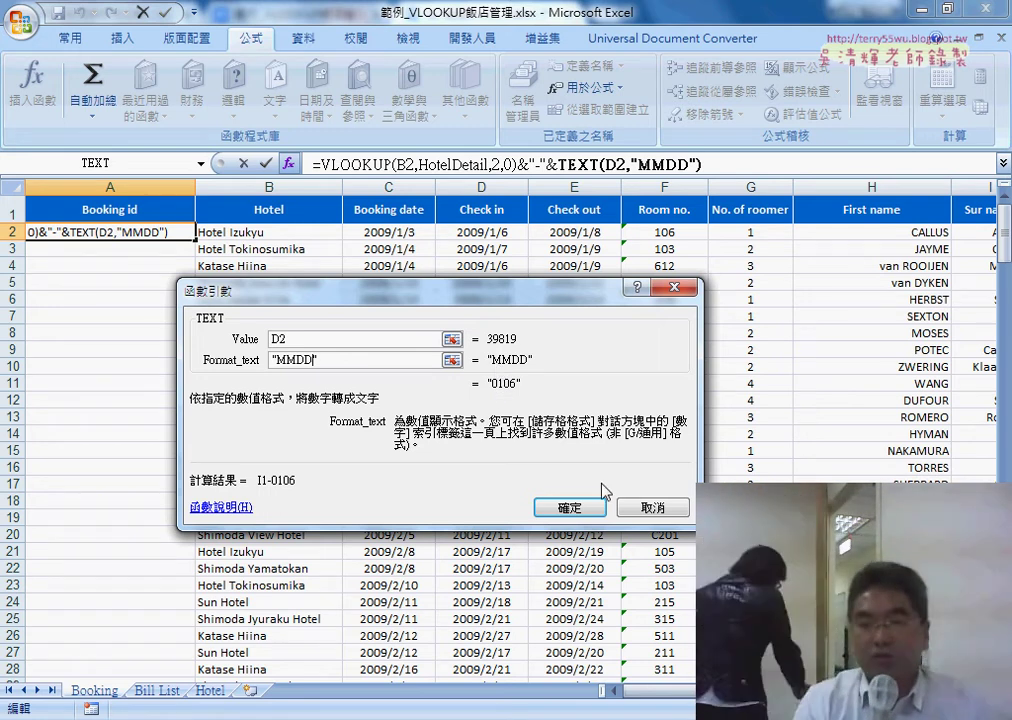
pyautogui.click(569, 507)
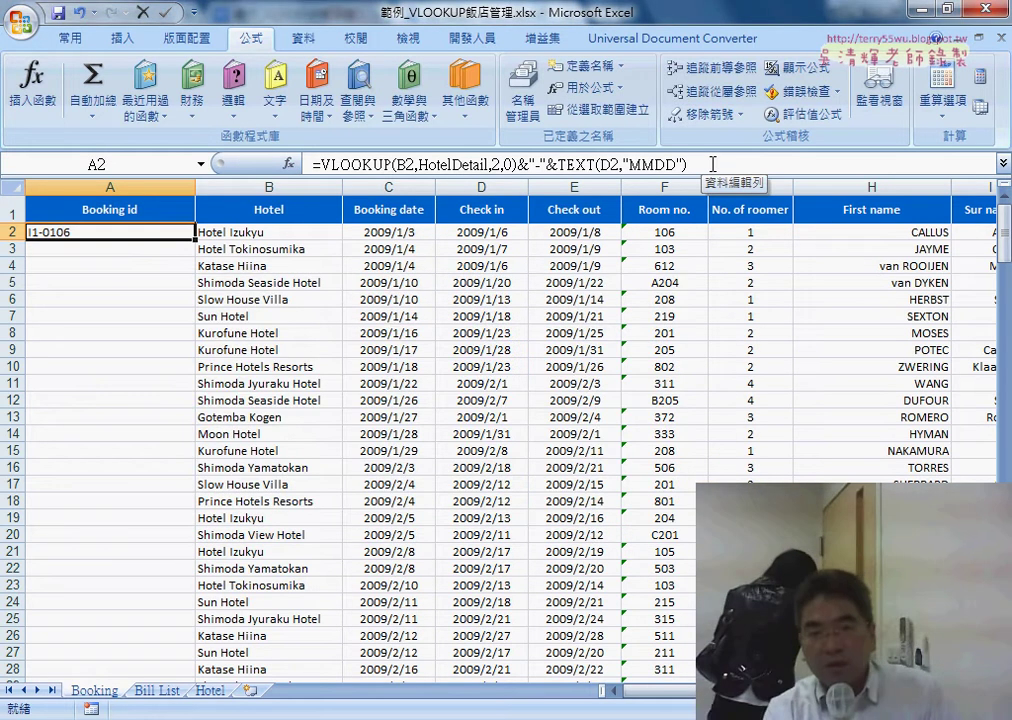
# Step: Append &"-"&E2-D2+1 to A2's formula so the Booking id reads I1-0106-3
pyautogui.click(686, 168)
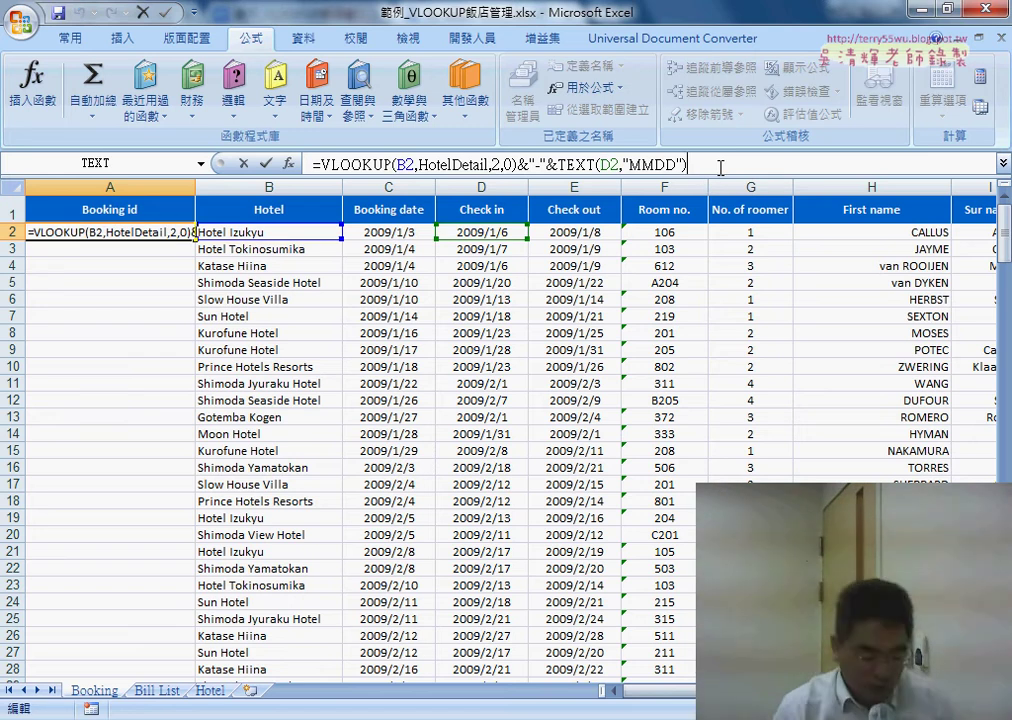
pyautogui.click(720, 168)
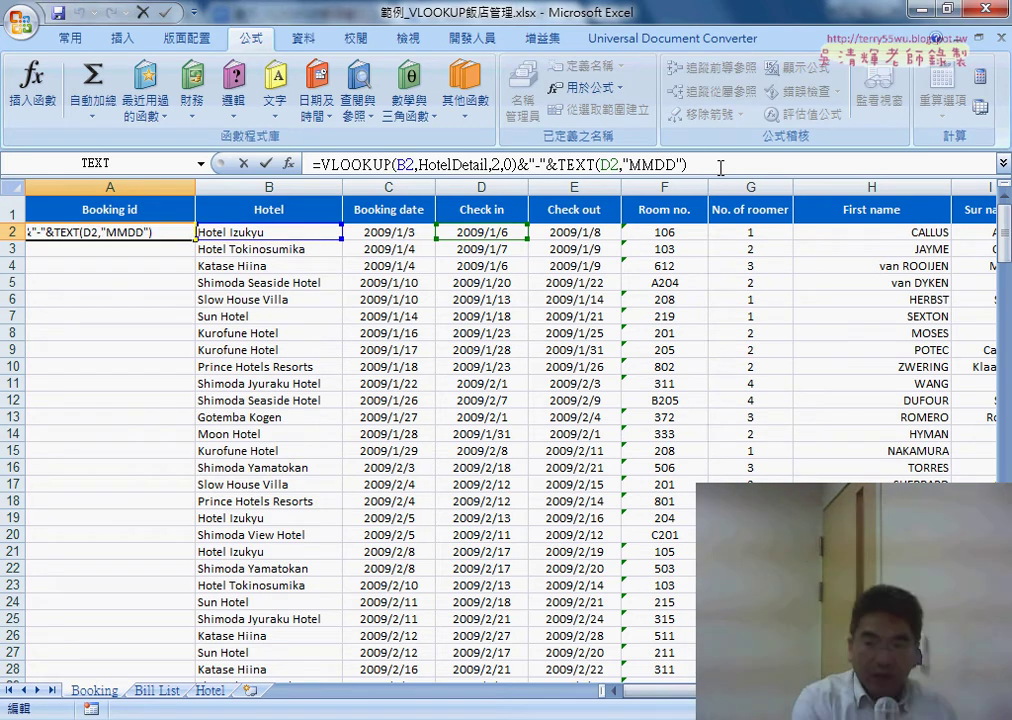
pyautogui.write('&')
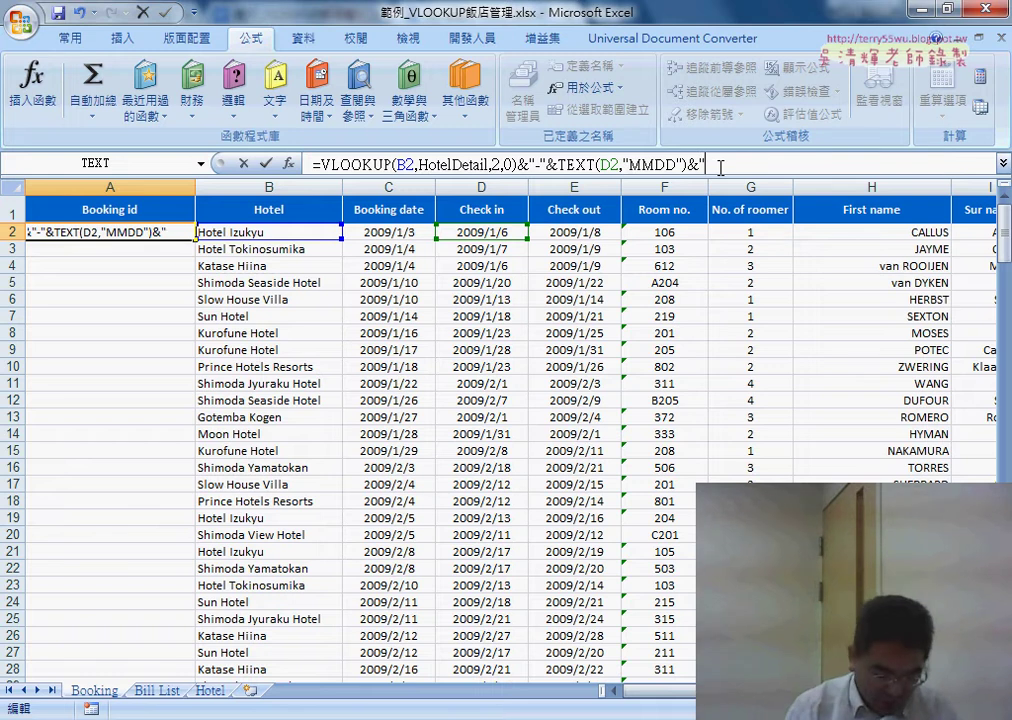
pyautogui.write('"&')
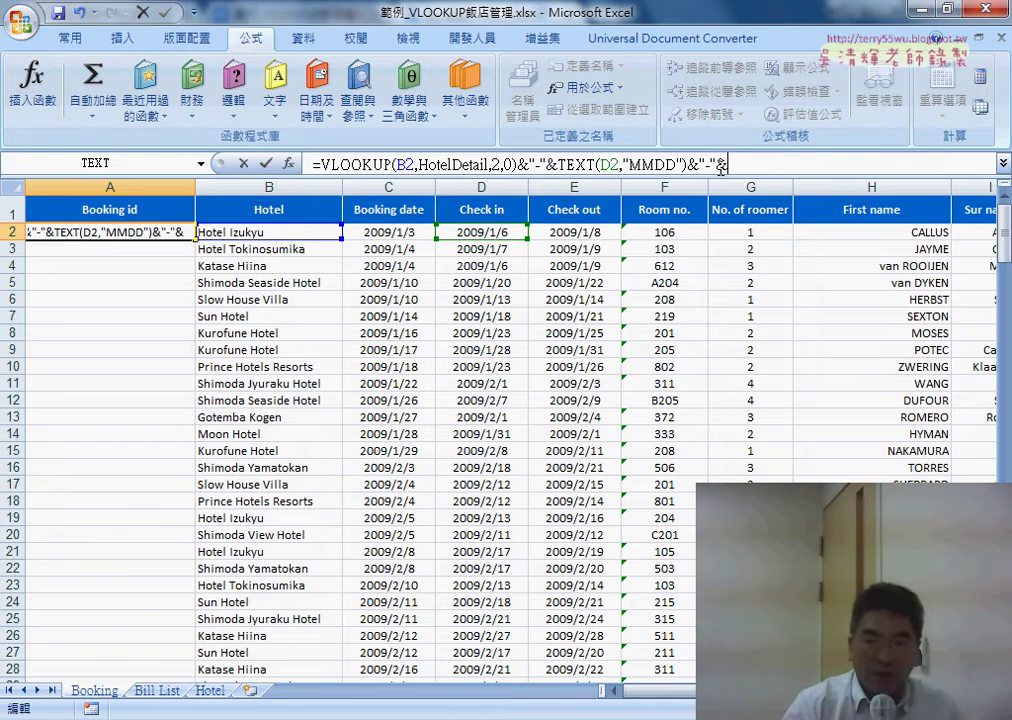
pyautogui.click(594, 233)
pyautogui.write('-')
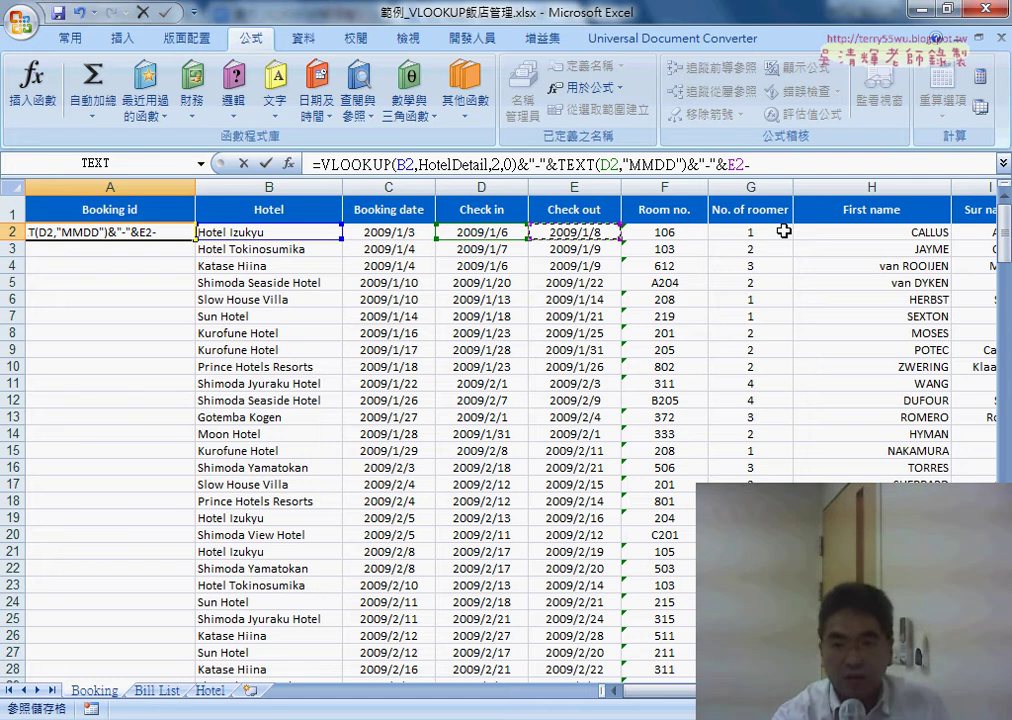
pyautogui.click(493, 231)
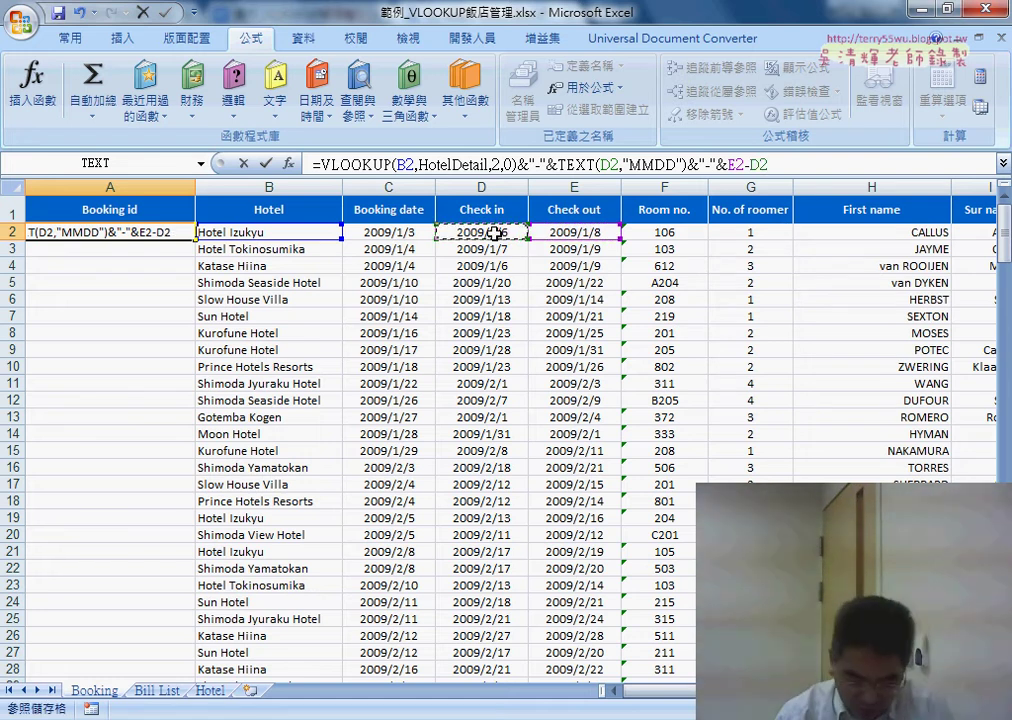
pyautogui.write('+1')
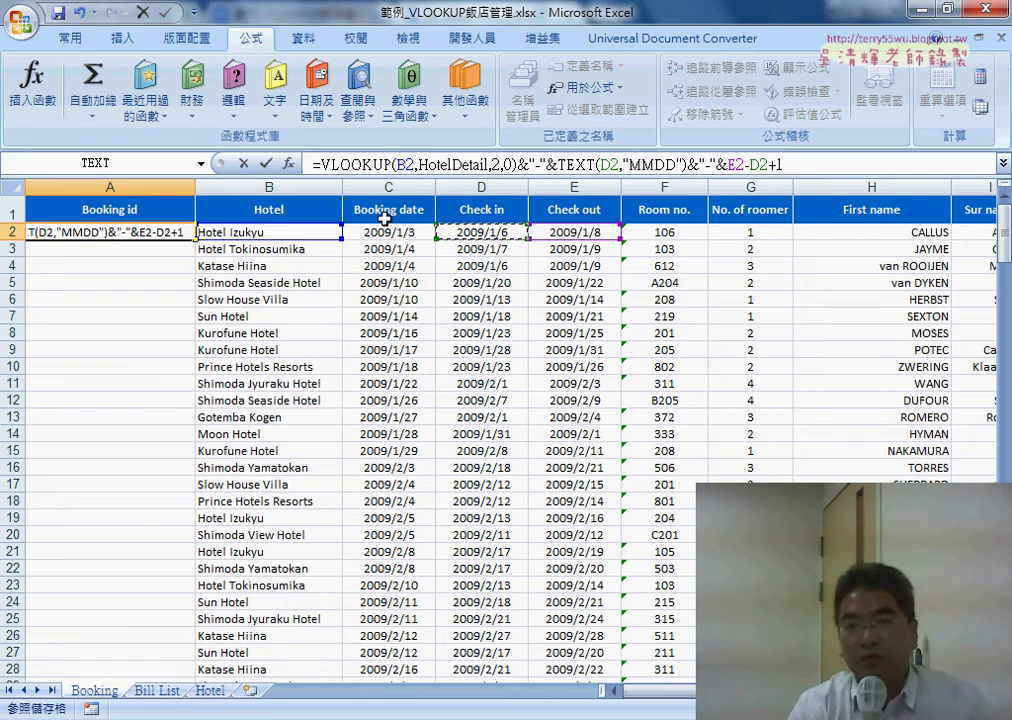
pyautogui.click(265, 163)
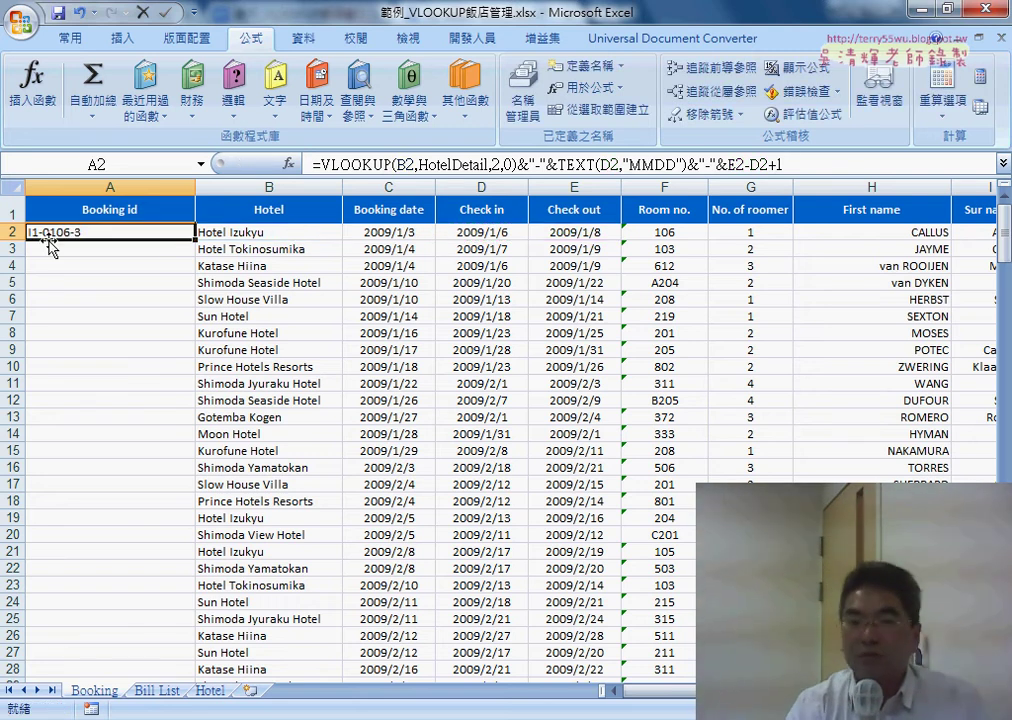
# Step: Append &"-"&H2 to A2's formula so the id ends with the guest's first name
pyautogui.click(836, 165)
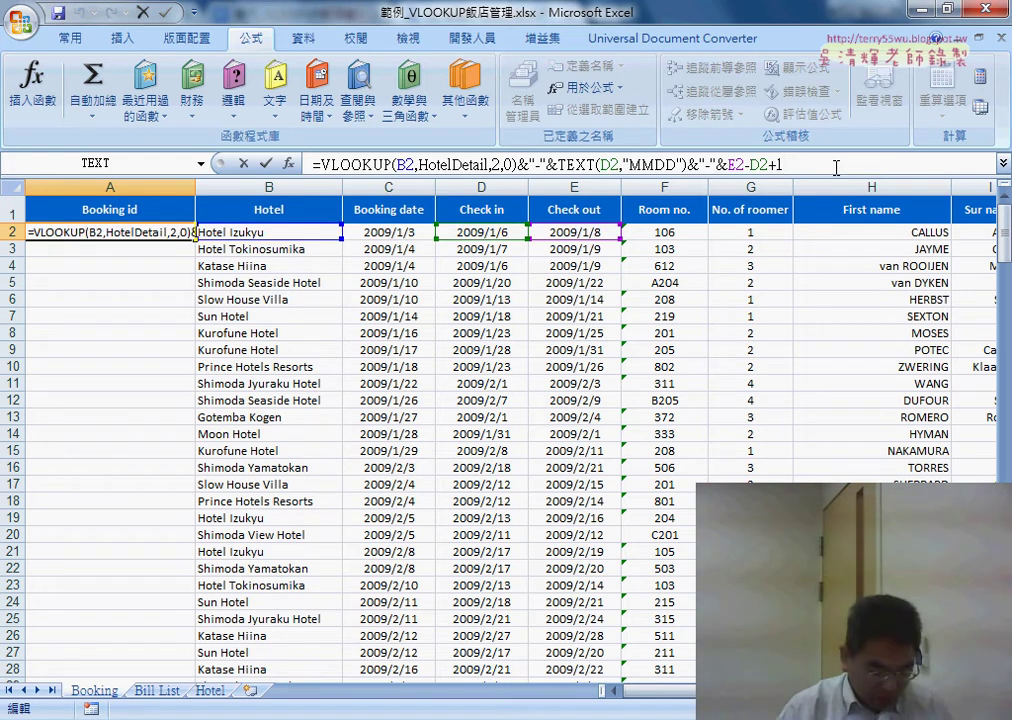
pyautogui.write('&')
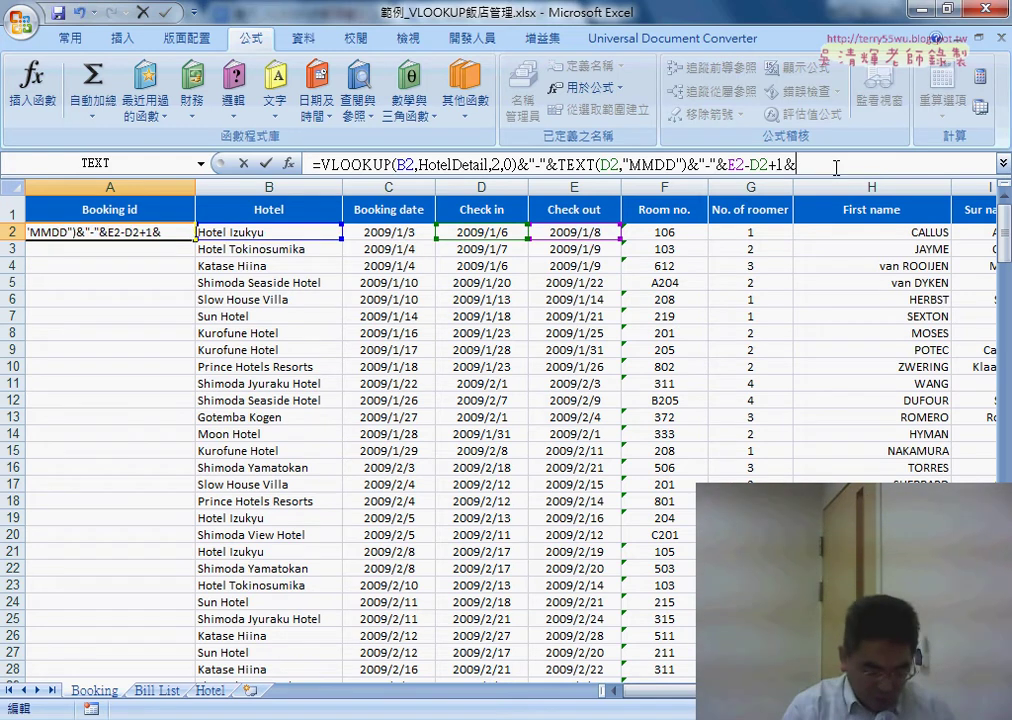
pyautogui.write('"-"')
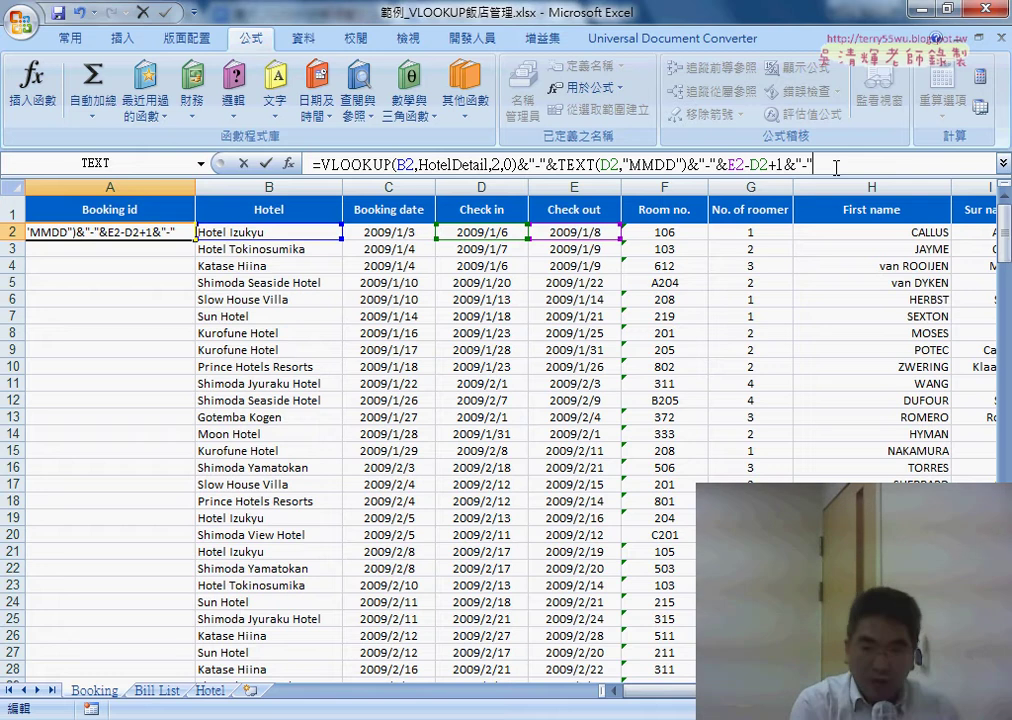
pyautogui.write('&')
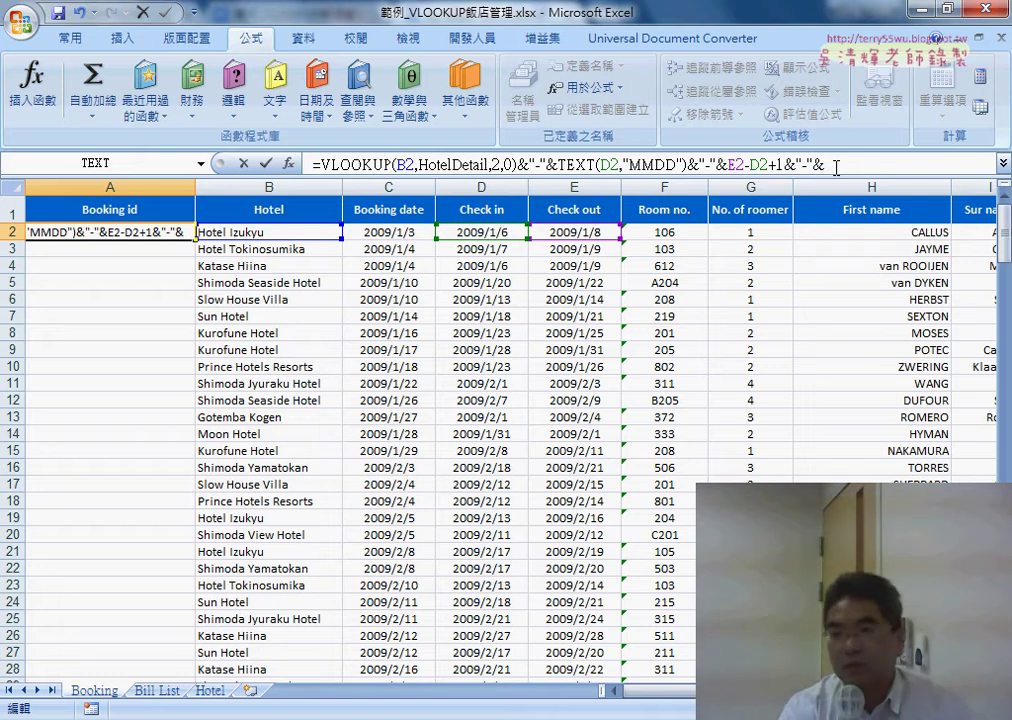
pyautogui.click(913, 233)
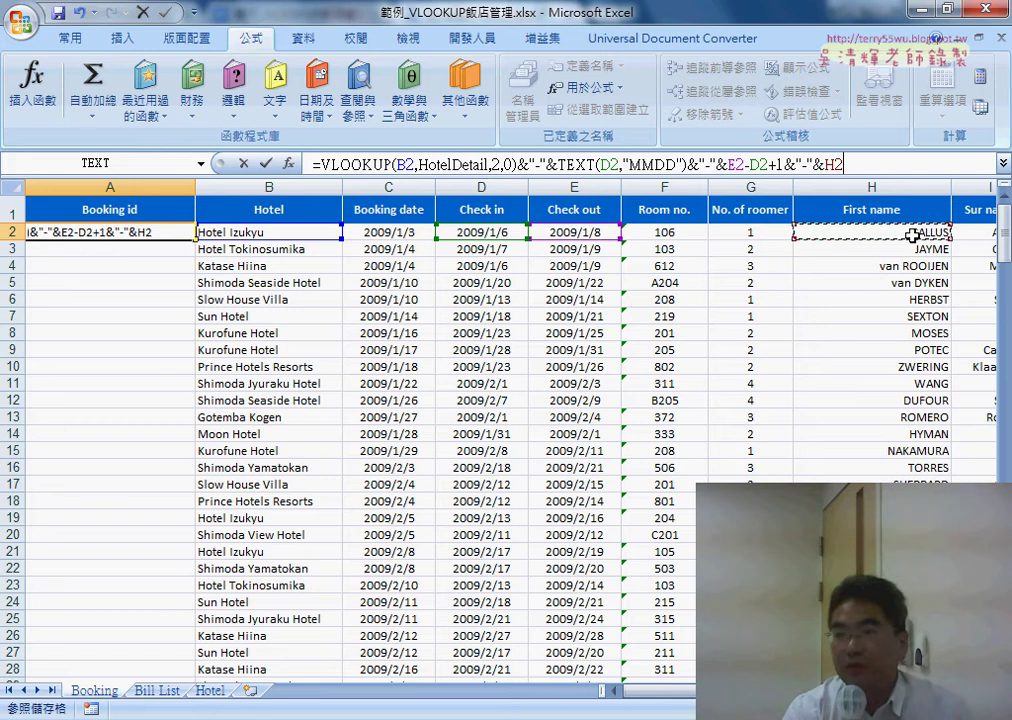
pyautogui.click(268, 164)
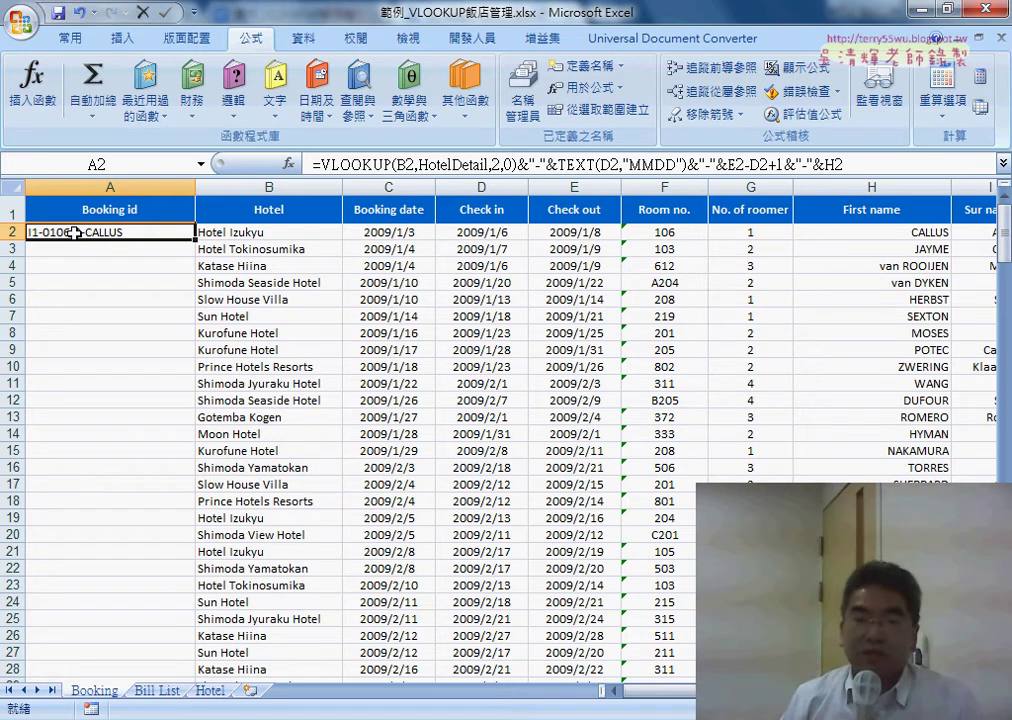
# Step: Fill A2's Booking id formula down the whole column and reselect A2
pyautogui.doubleClick(196, 239)
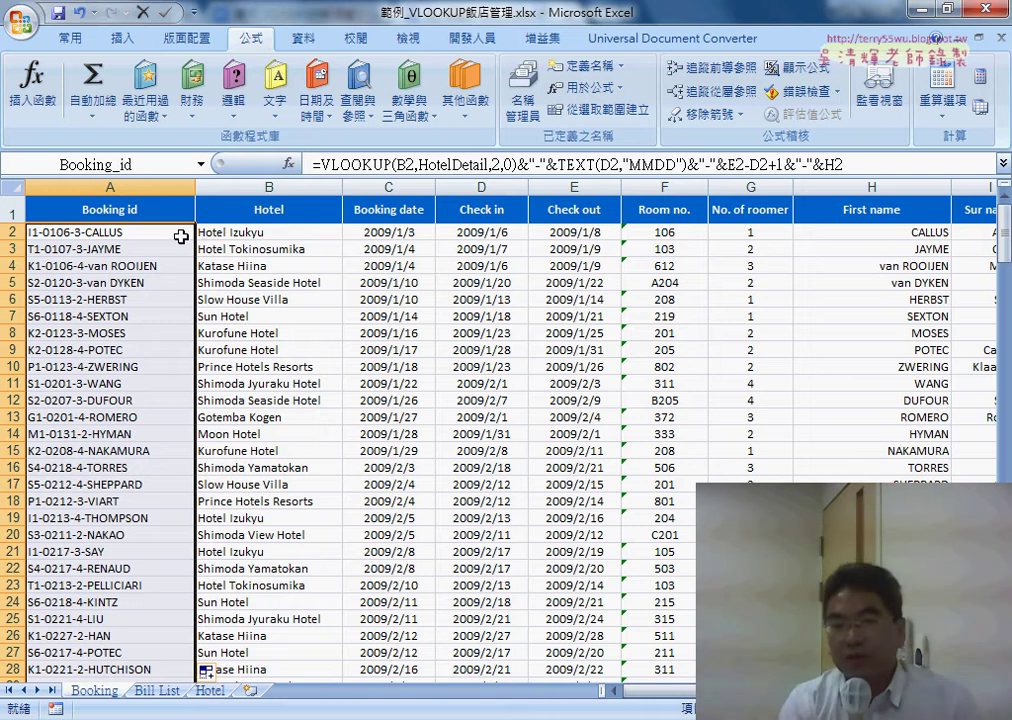
pyautogui.click(153, 231)
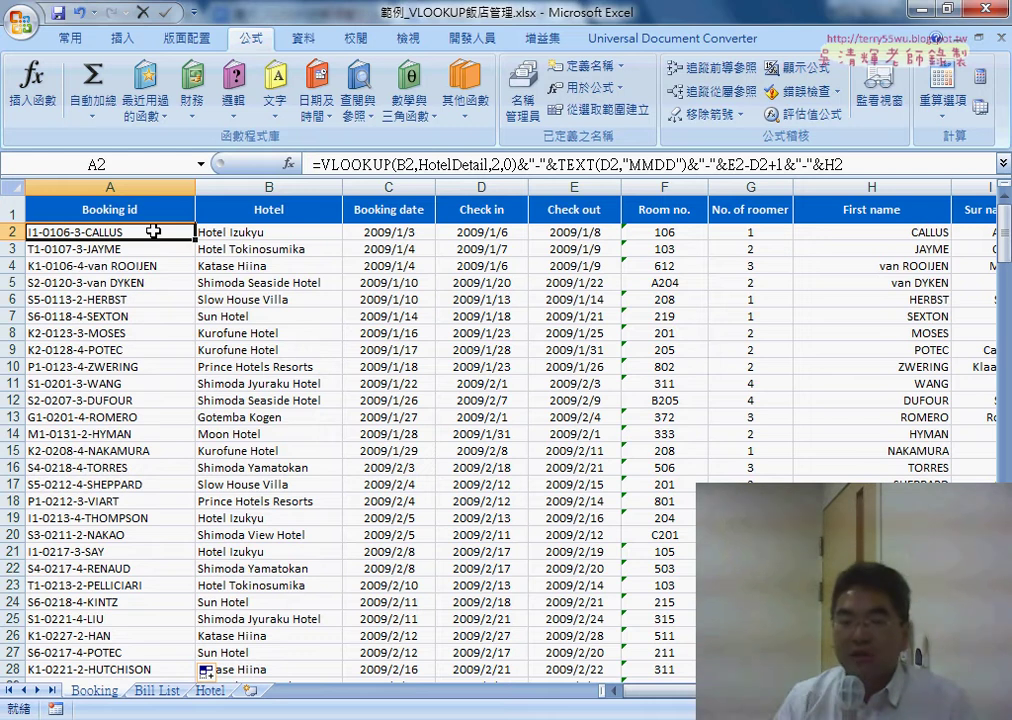
# Step: Switch to the Bill List sheet and select the first Name cell B2
pyautogui.click(157, 691)
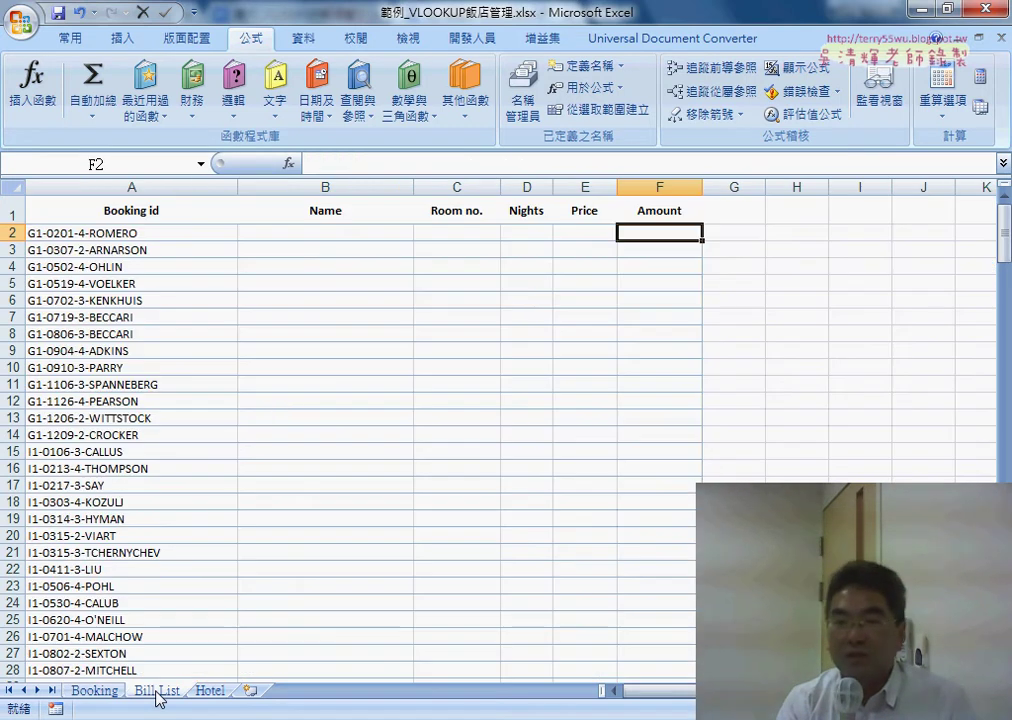
pyautogui.click(335, 233)
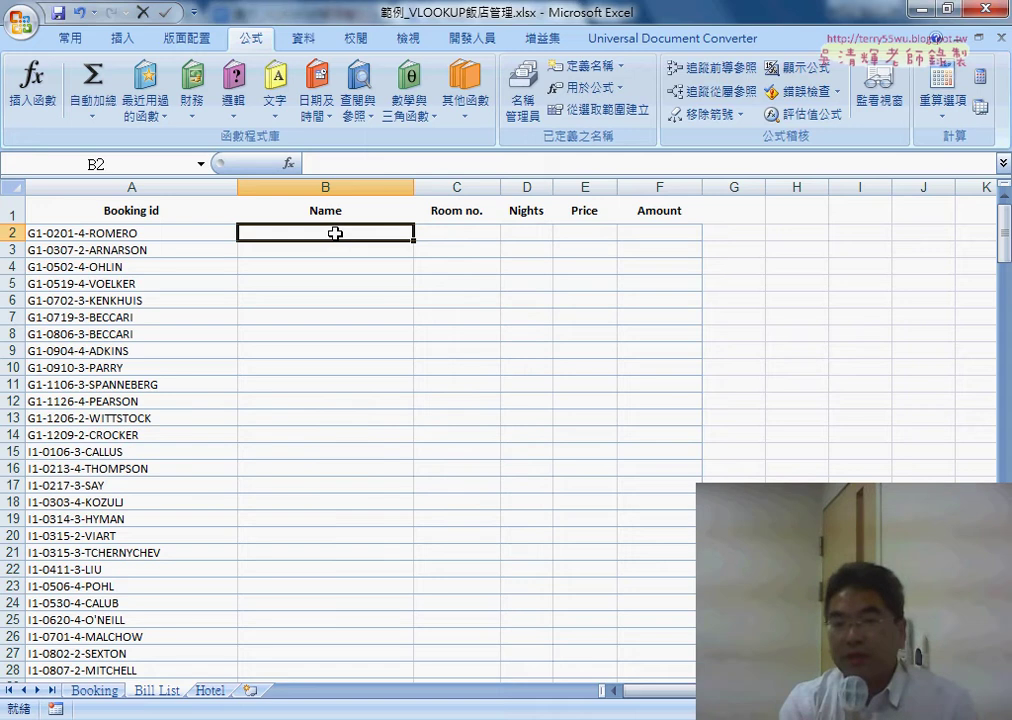
pyautogui.click(195, 232)
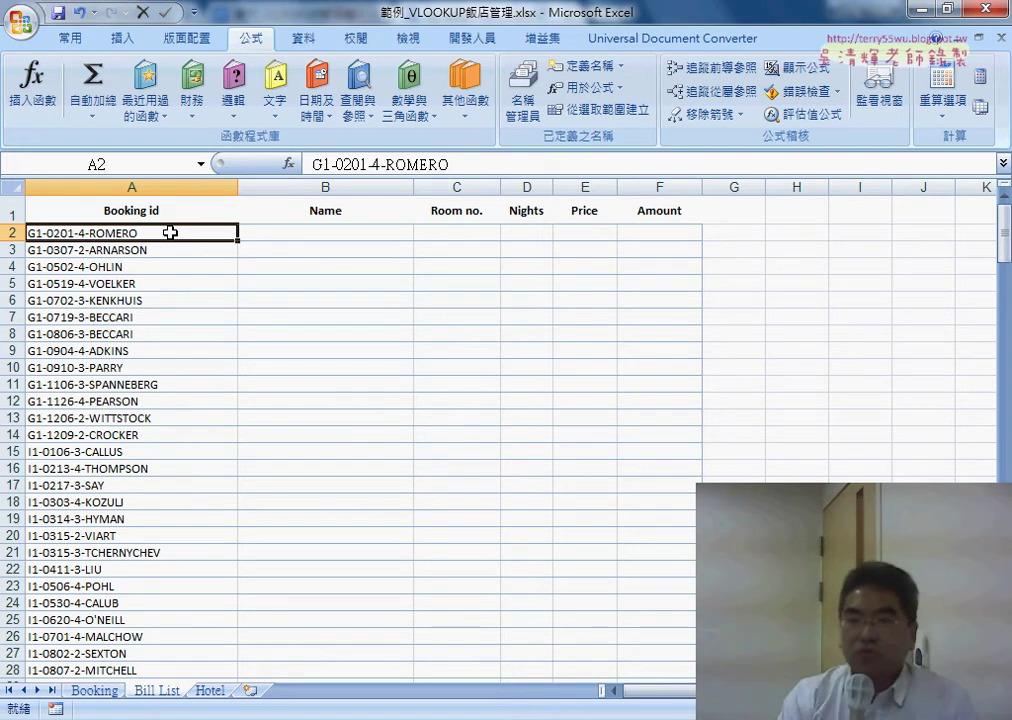
pyautogui.click(456, 234)
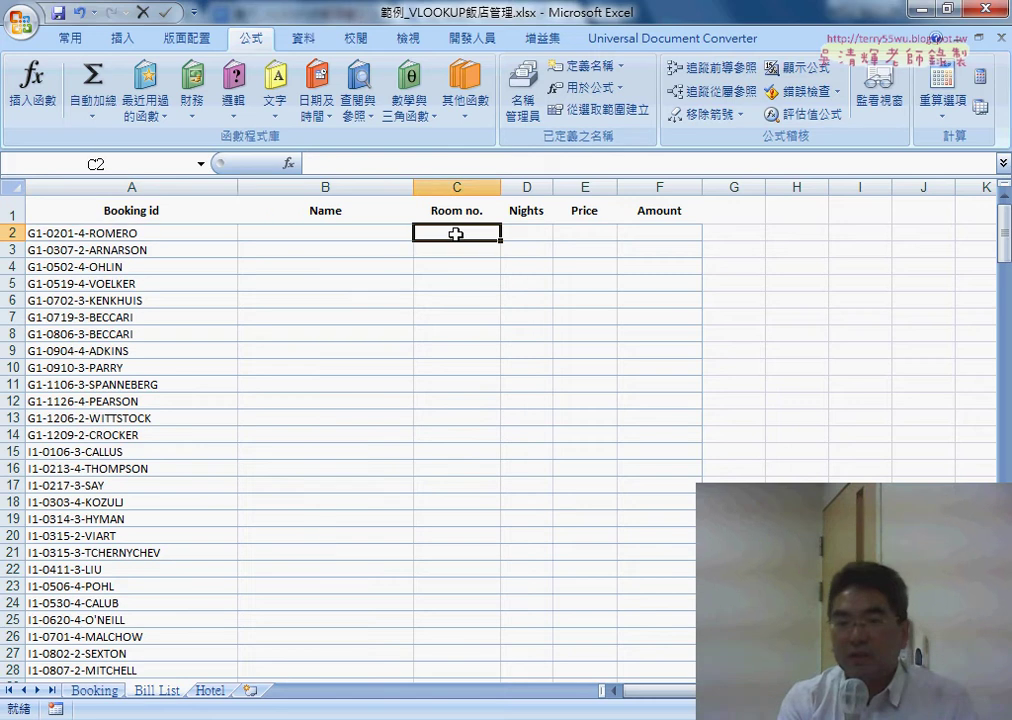
pyautogui.click(373, 233)
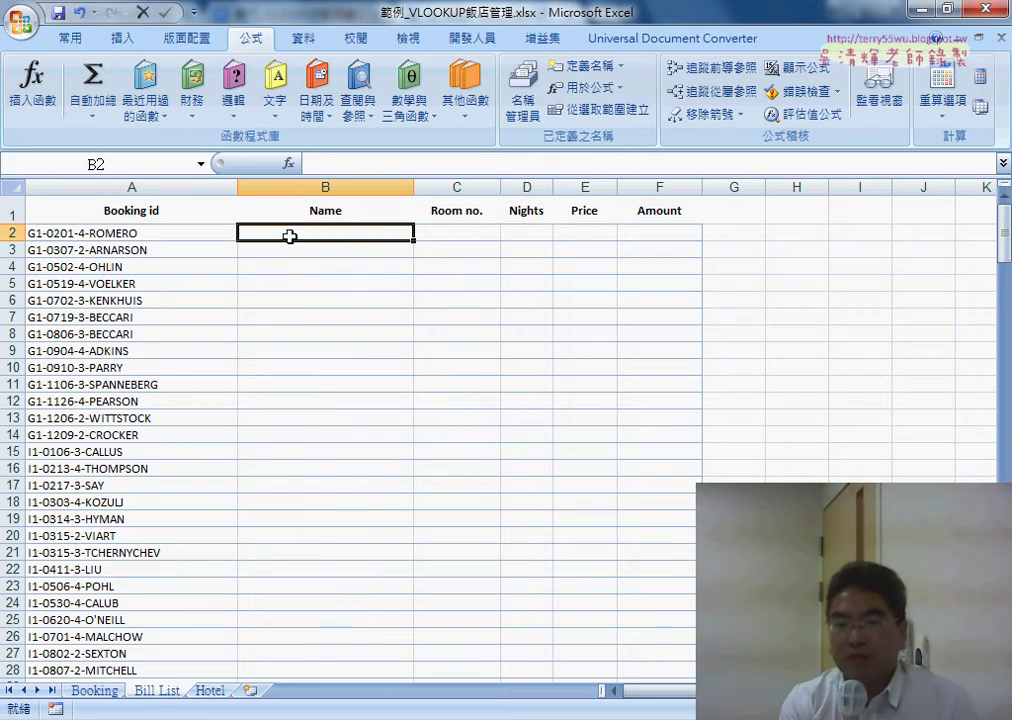
# Step: Start a VLOOKUP in Bill List cell B2 from the Lookup & Reference category
pyautogui.click(289, 163)
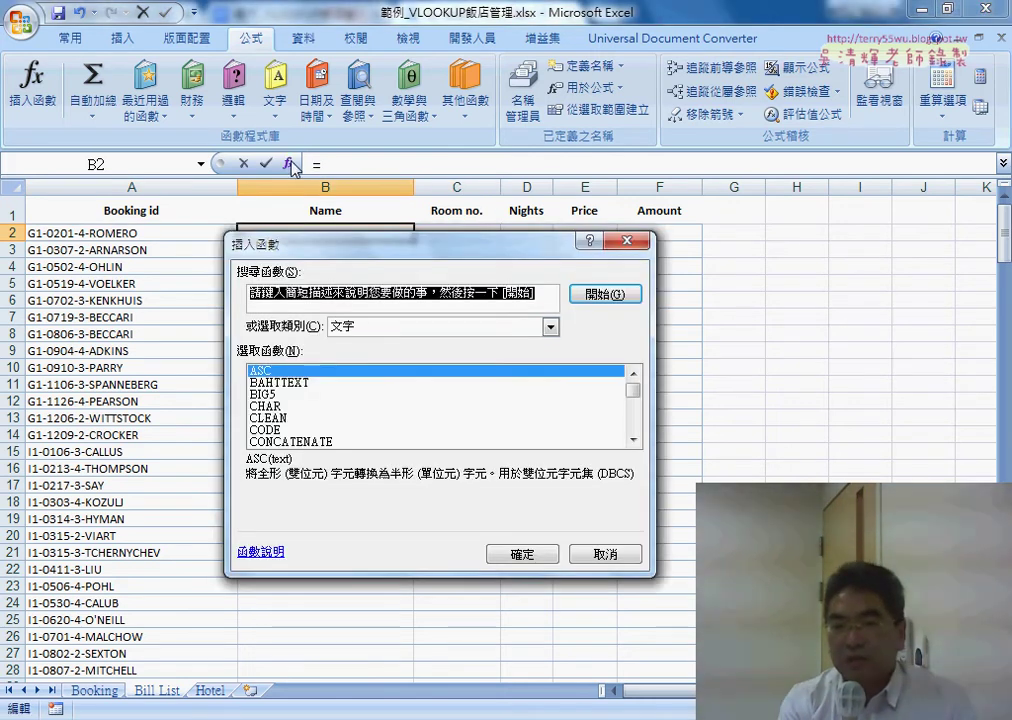
pyautogui.click(388, 329)
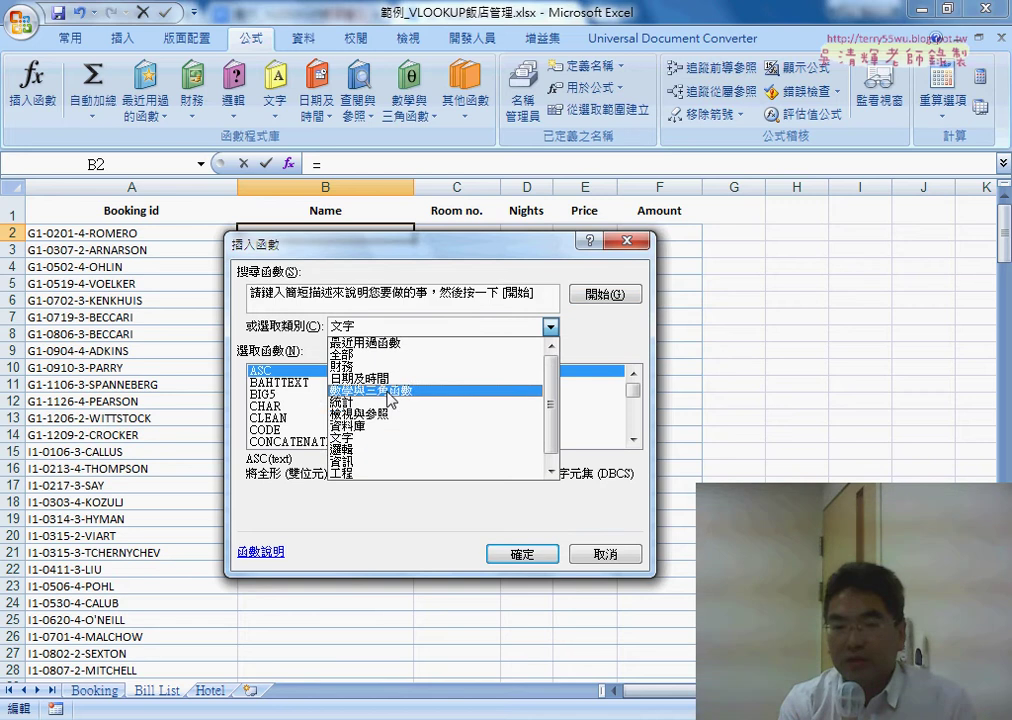
pyautogui.click(388, 414)
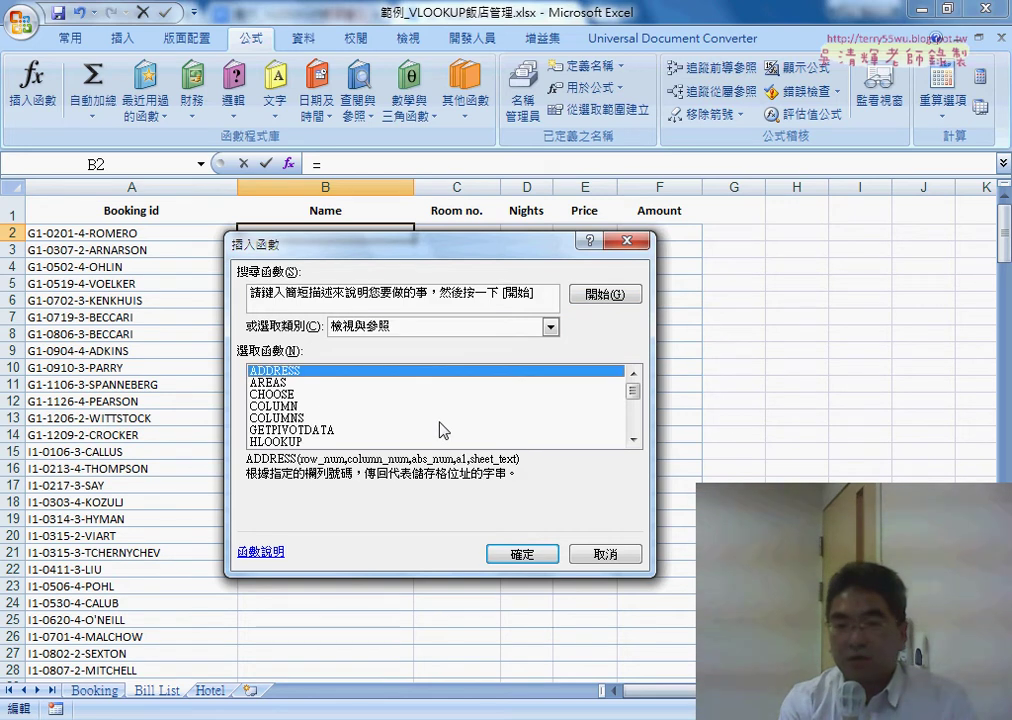
pyautogui.moveTo(632, 390); pyautogui.dragTo(632, 420)
pyautogui.doubleClick(333, 443)
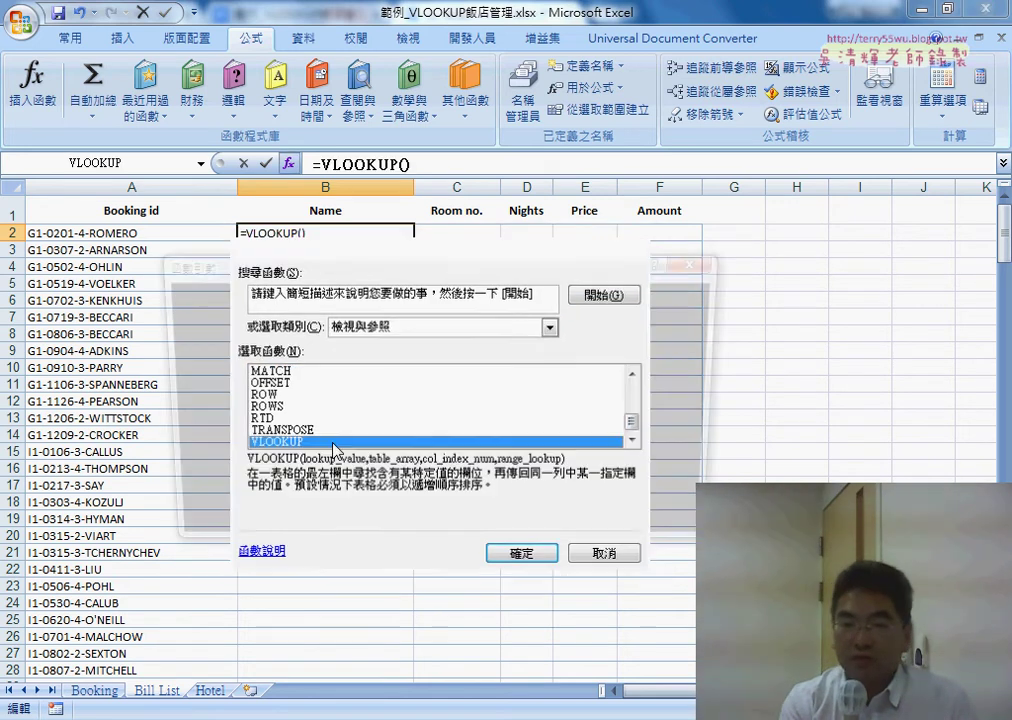
pyautogui.moveTo(344, 278); pyautogui.dragTo(443, 278)
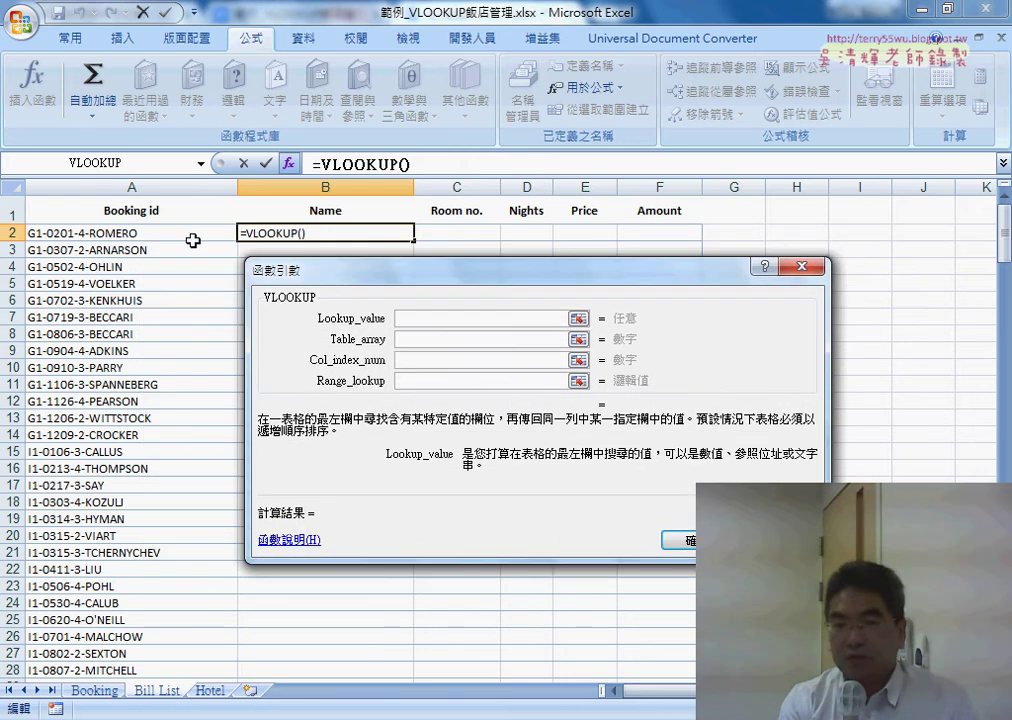
# Step: Set VLOOKUP's lookup value to A2 and its table array to the Booking range
pyautogui.click(151, 232)
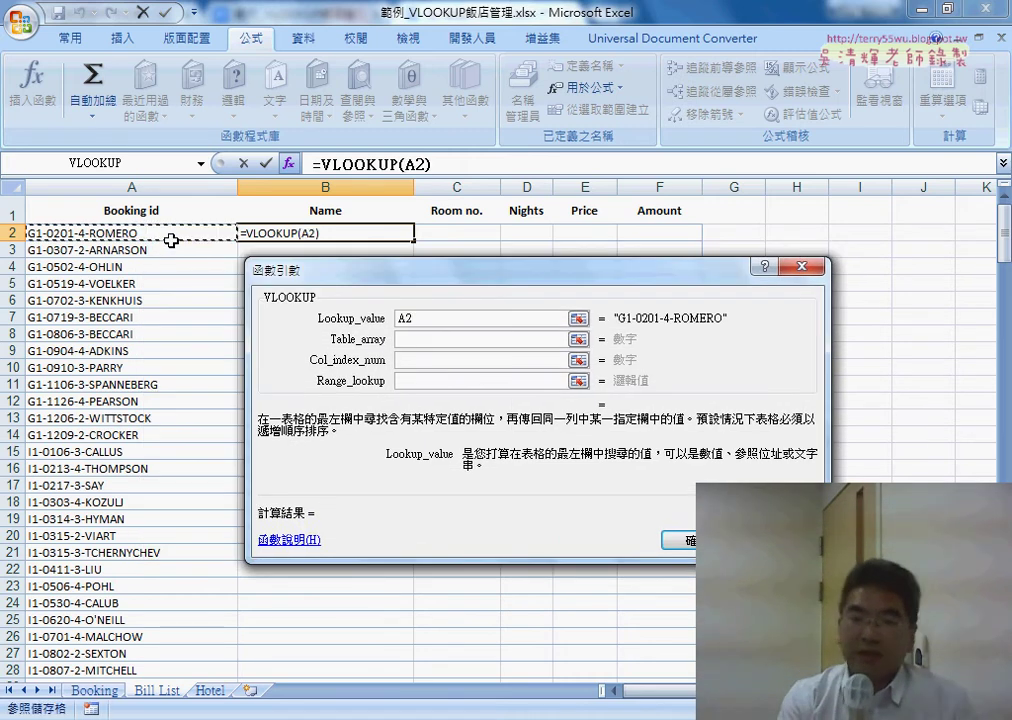
pyautogui.click(425, 339)
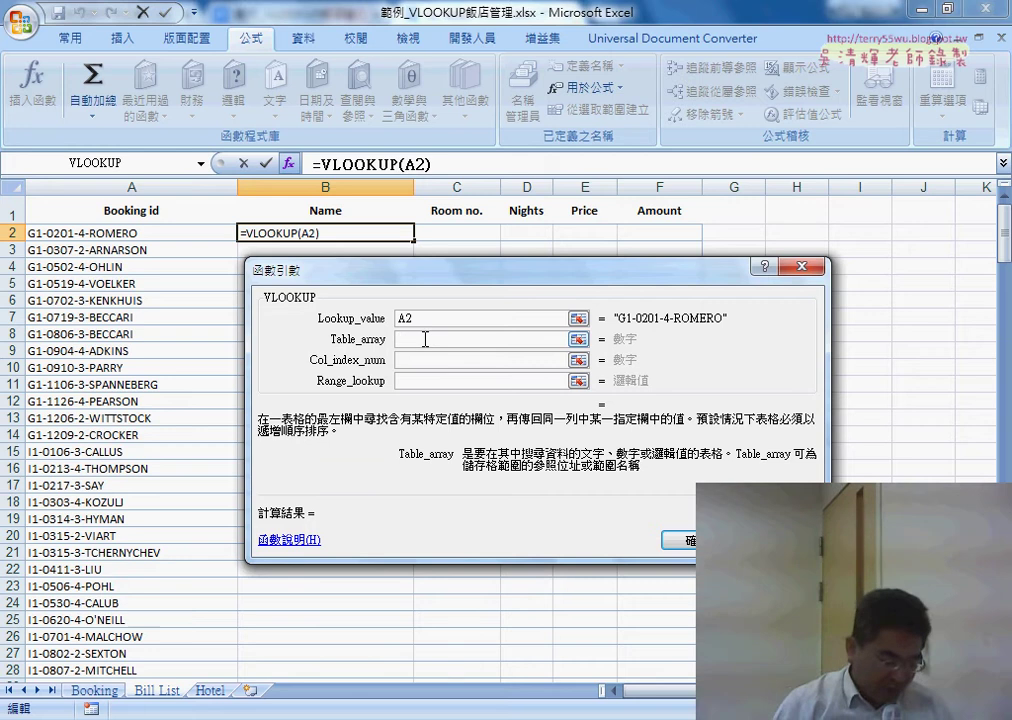
pyautogui.press('F3')
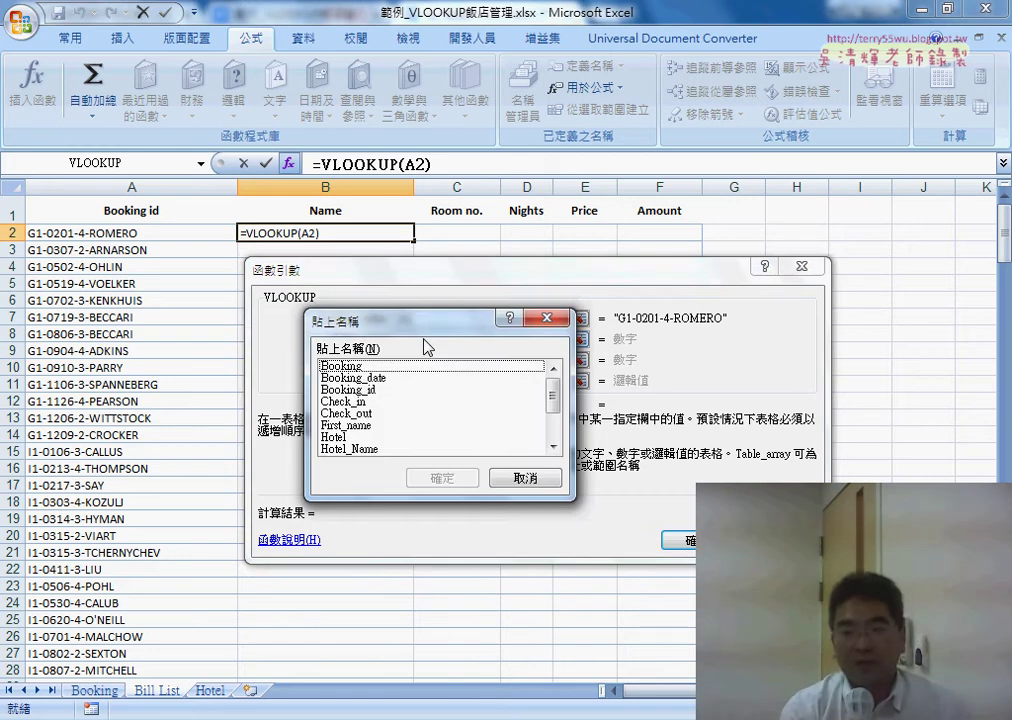
pyautogui.click(368, 367)
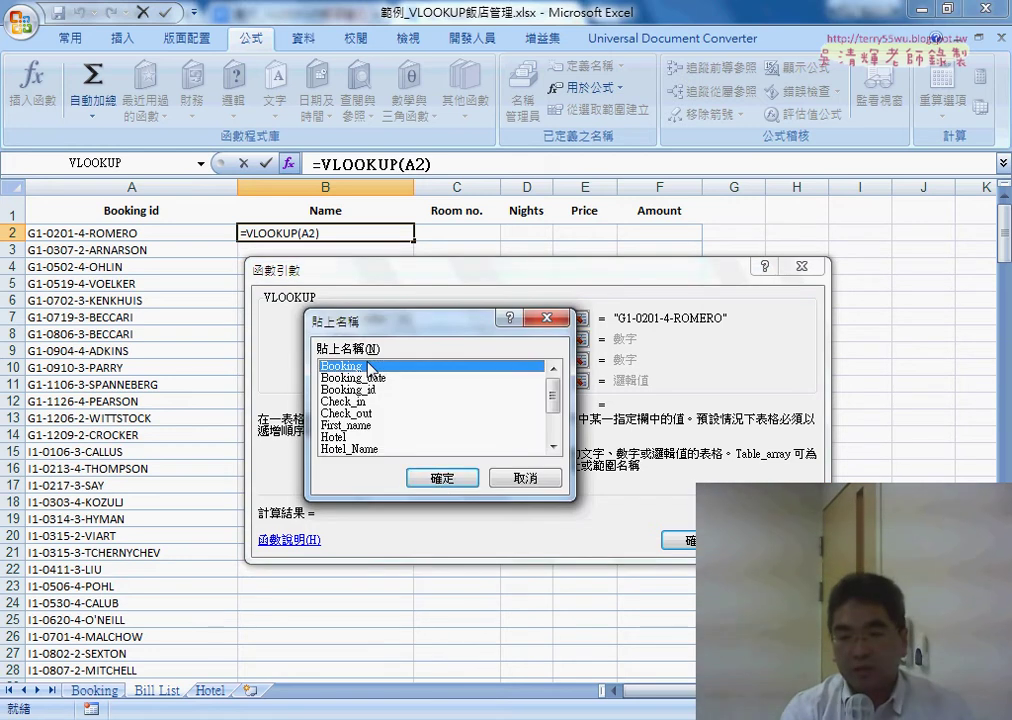
pyautogui.click(442, 478)
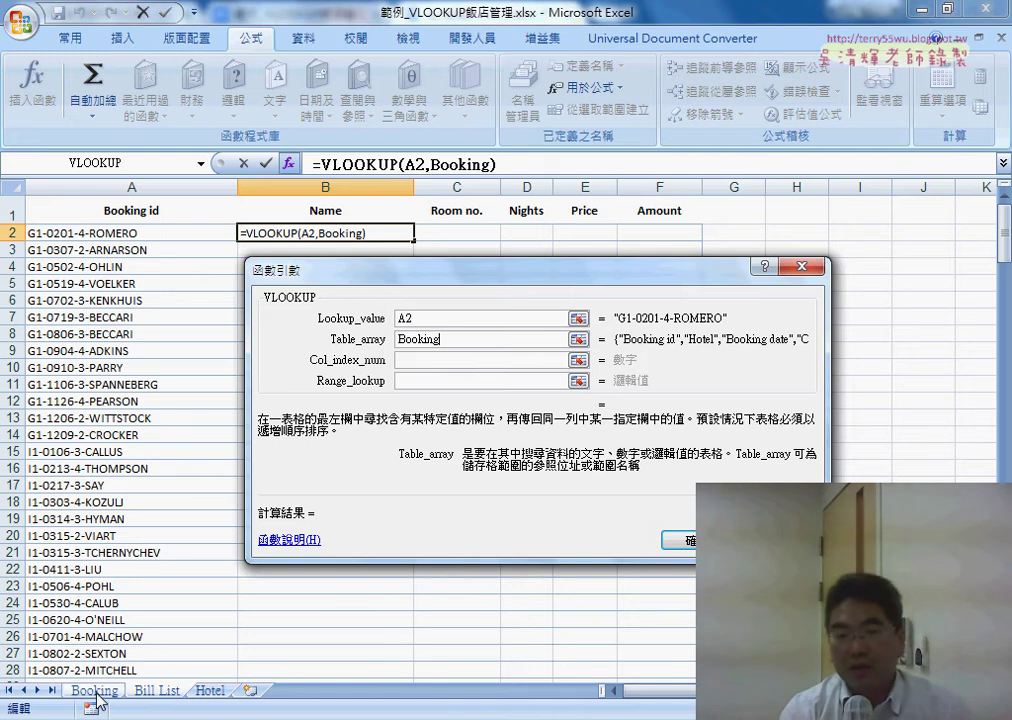
pyautogui.click(437, 360)
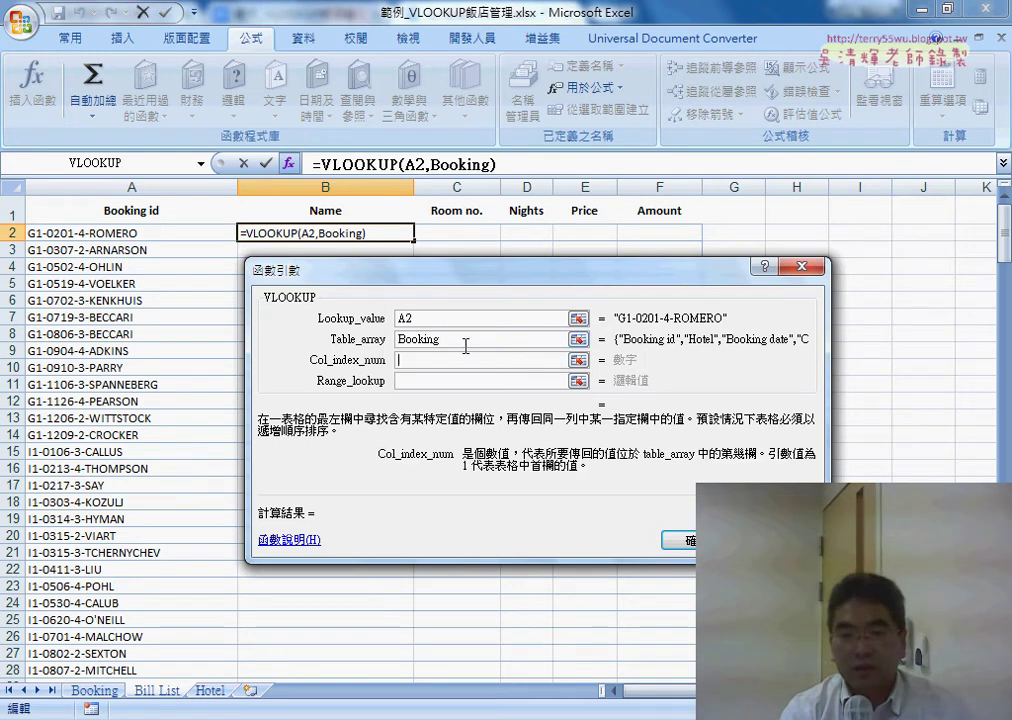
pyautogui.click(428, 341)
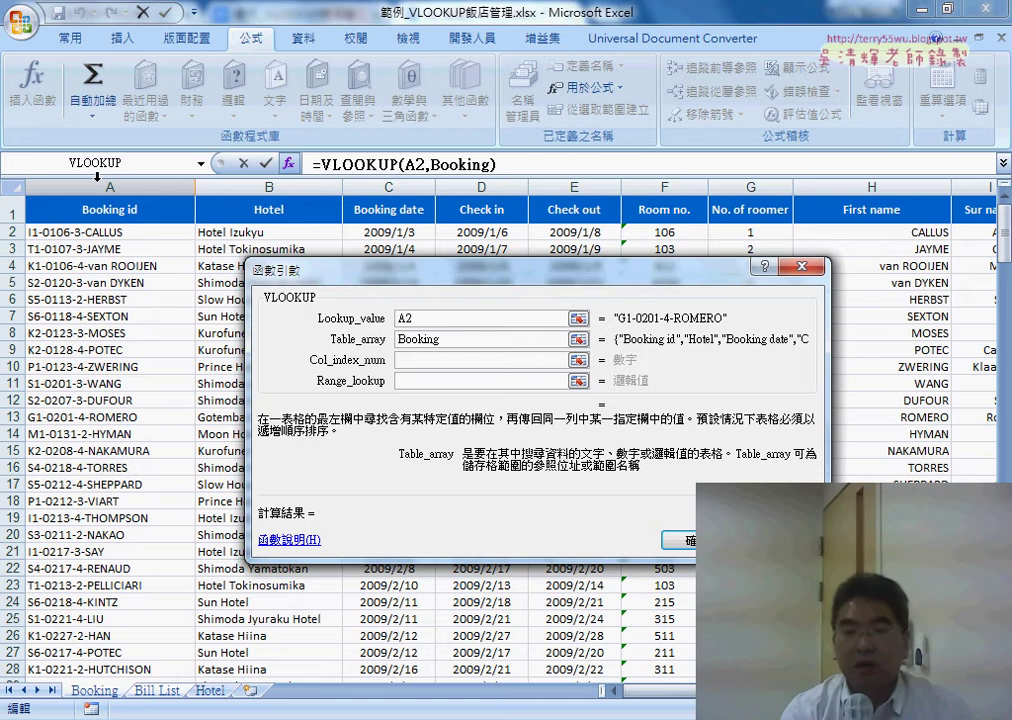
# Step: Complete B2's VLOOKUP with column index 8 and range lookup 0 to show the surname
pyautogui.click(423, 316)
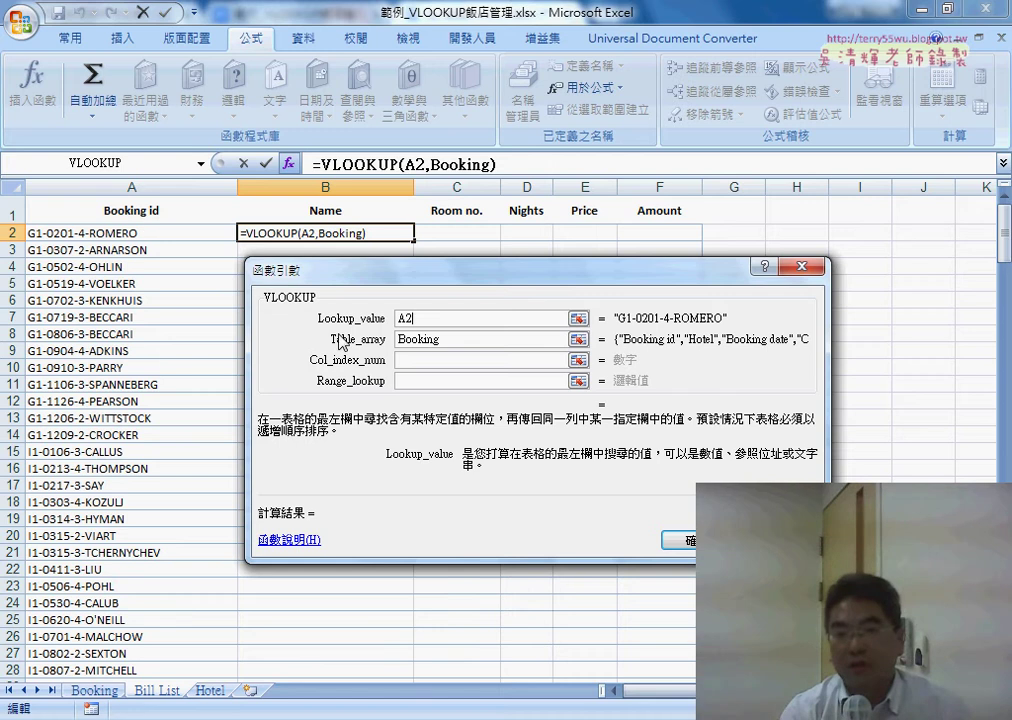
pyautogui.click(410, 358)
pyautogui.click(450, 339)
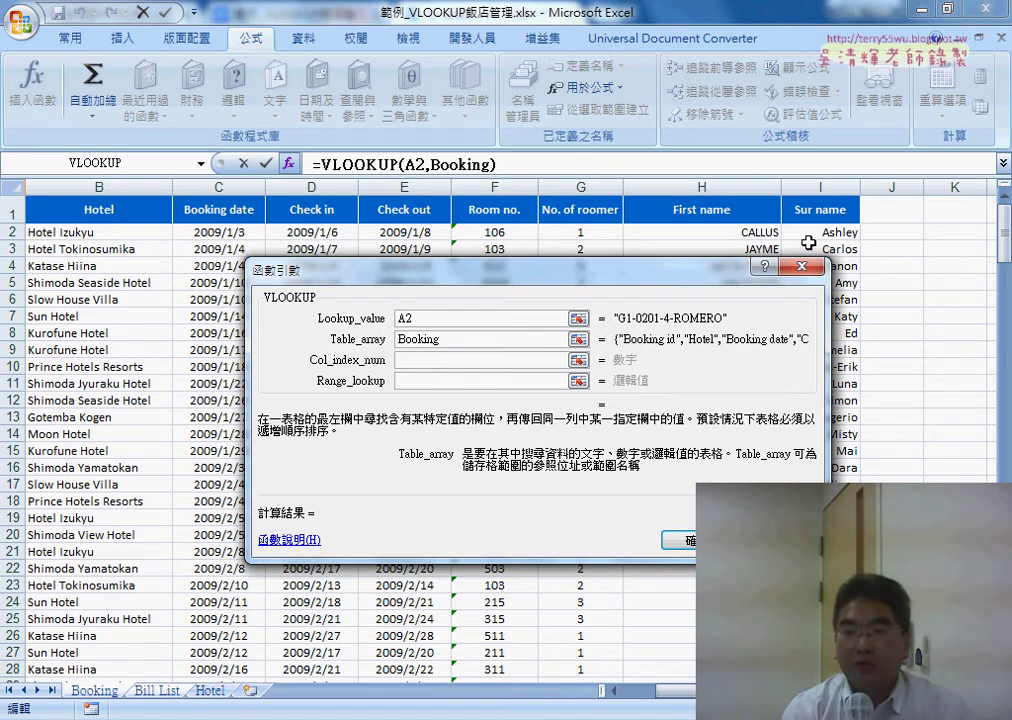
pyautogui.click(417, 360)
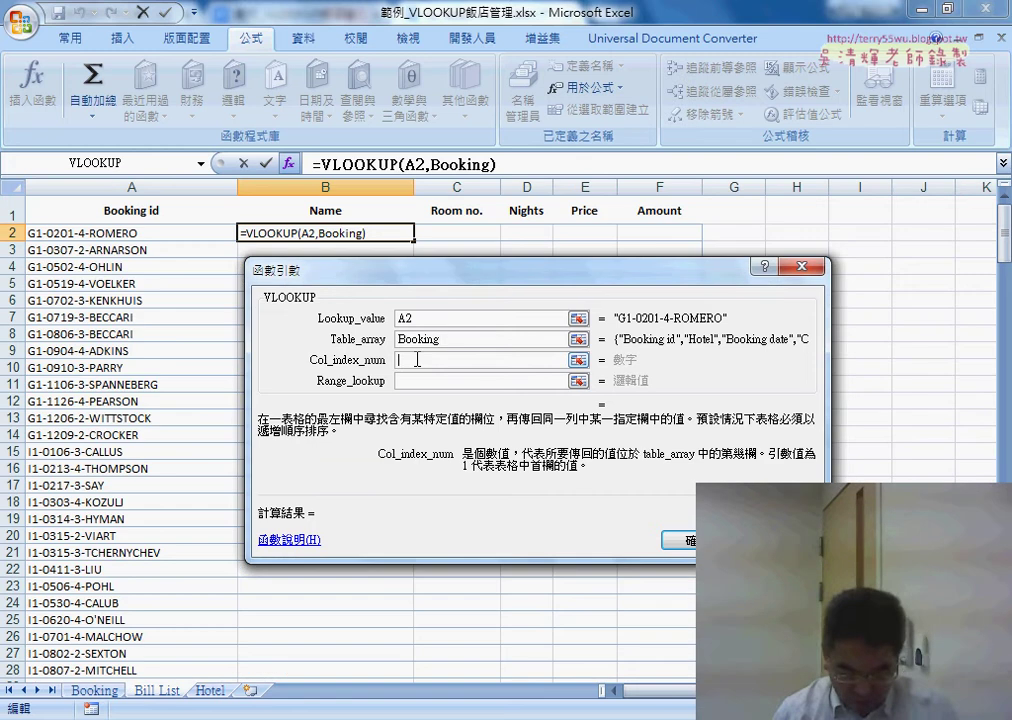
pyautogui.write('8')
pyautogui.press('Tab')
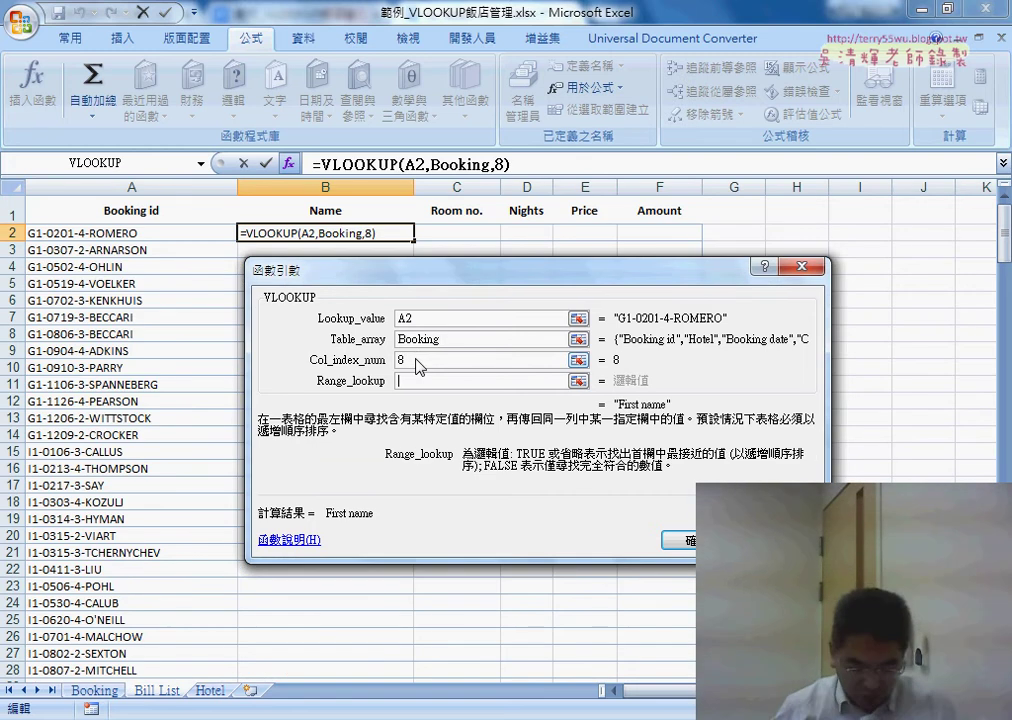
pyautogui.write('0')
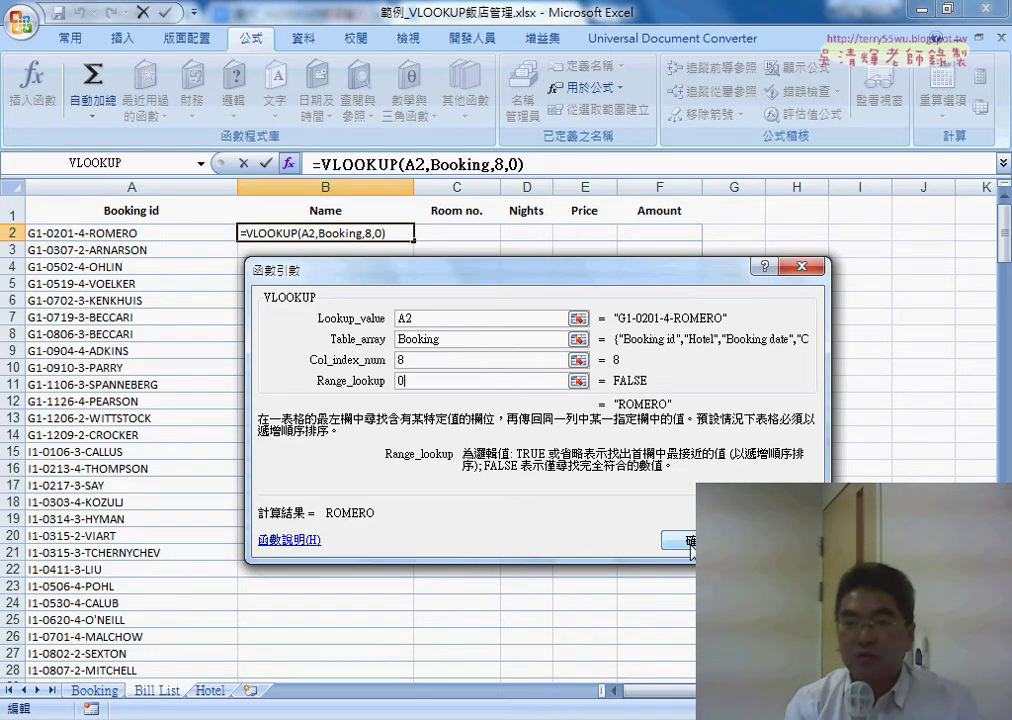
pyautogui.press('Return')
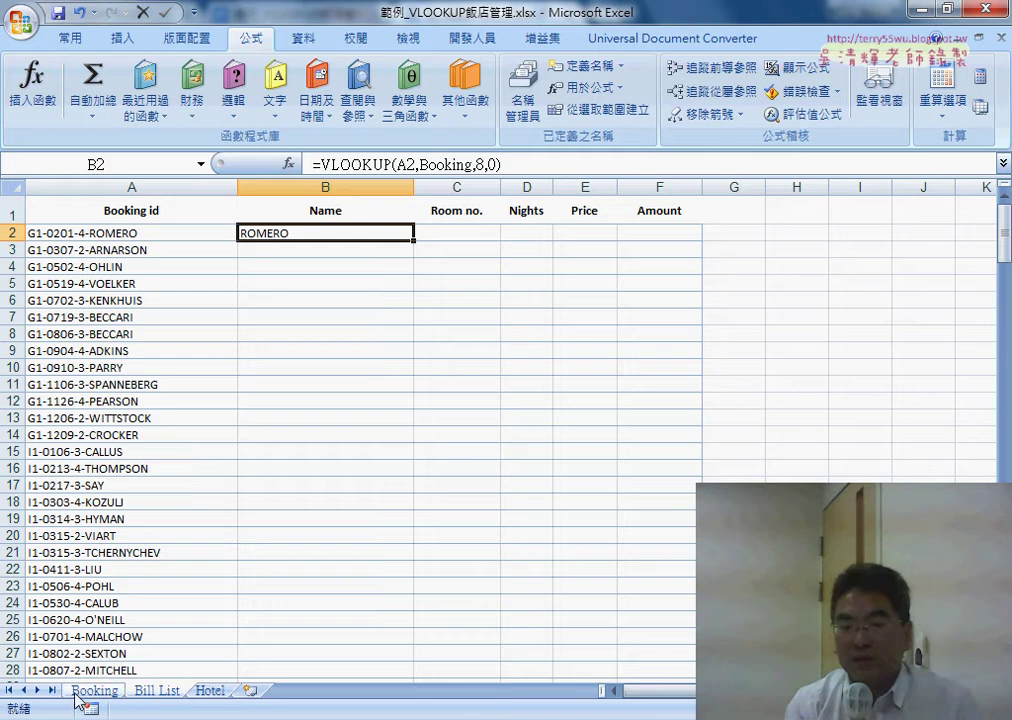
# Step: Join surname and first name in B2 with &" "& and a column-9 VLOOKUP, then fill down
pyautogui.click(88, 690)
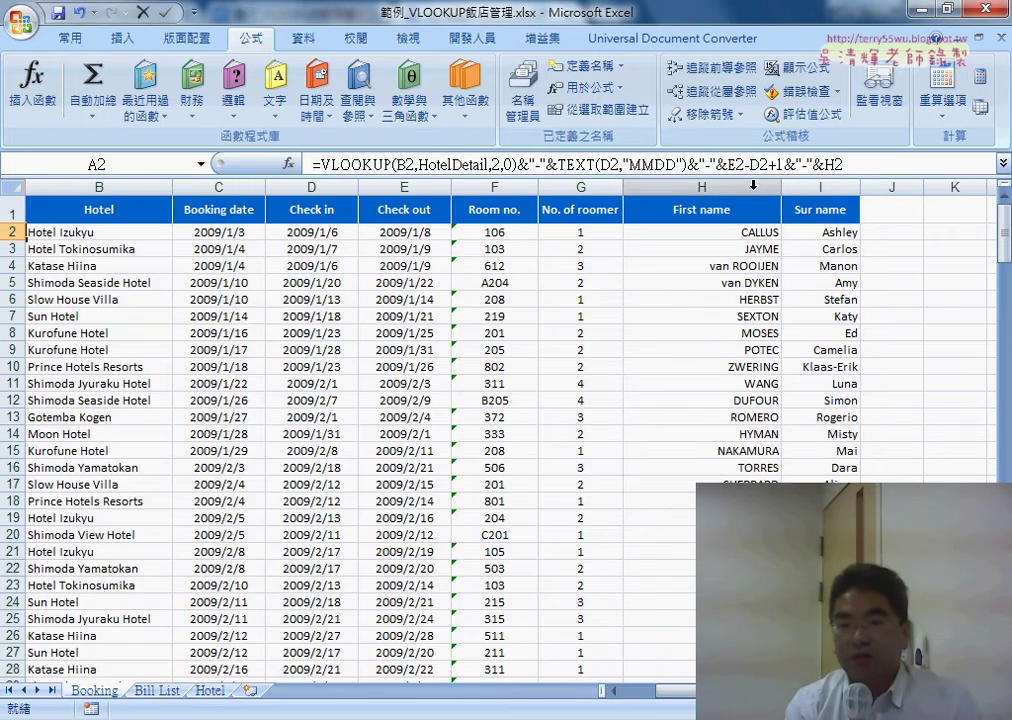
pyautogui.click(163, 689)
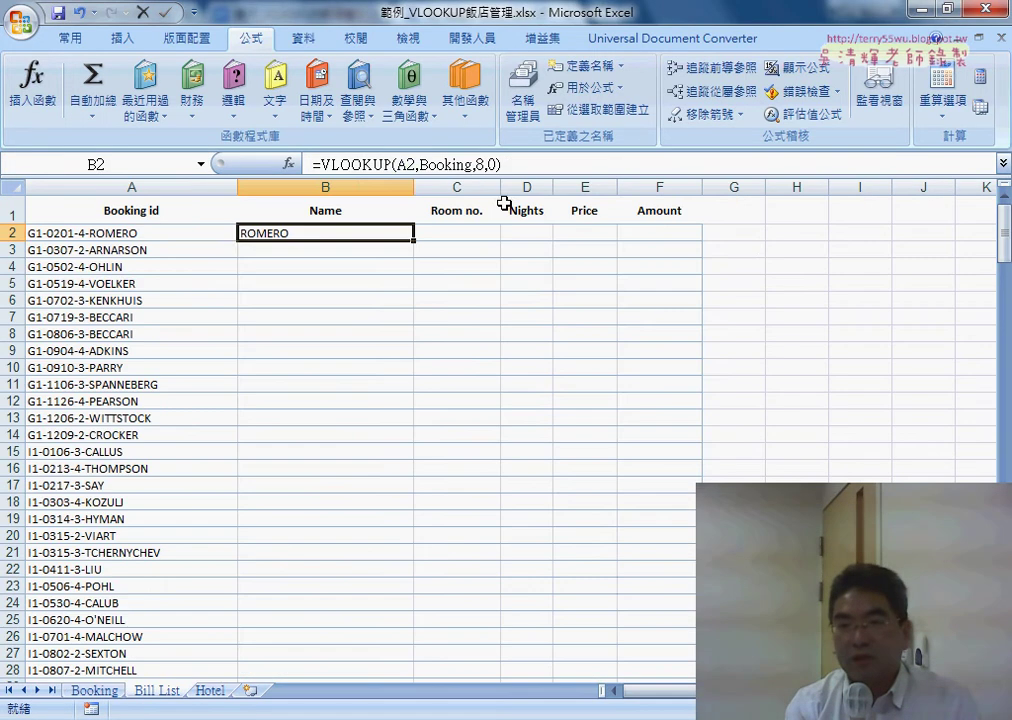
pyautogui.moveTo(515, 163); pyautogui.dragTo(334, 165)
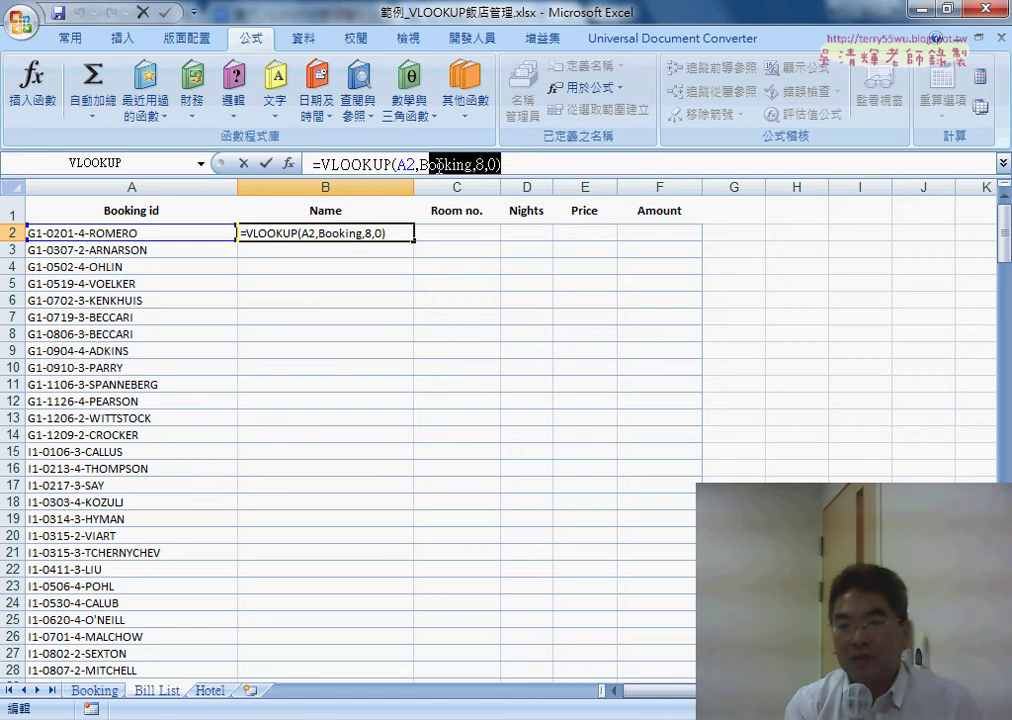
pyautogui.rightClick(349, 164)
pyautogui.click(385, 201)
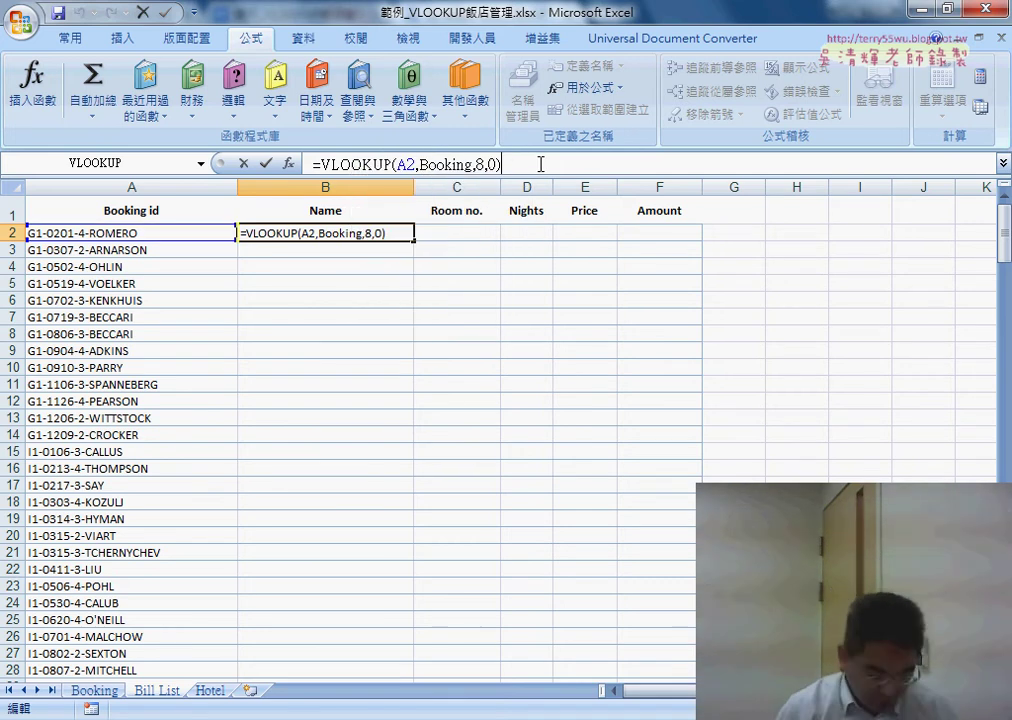
pyautogui.write('&')
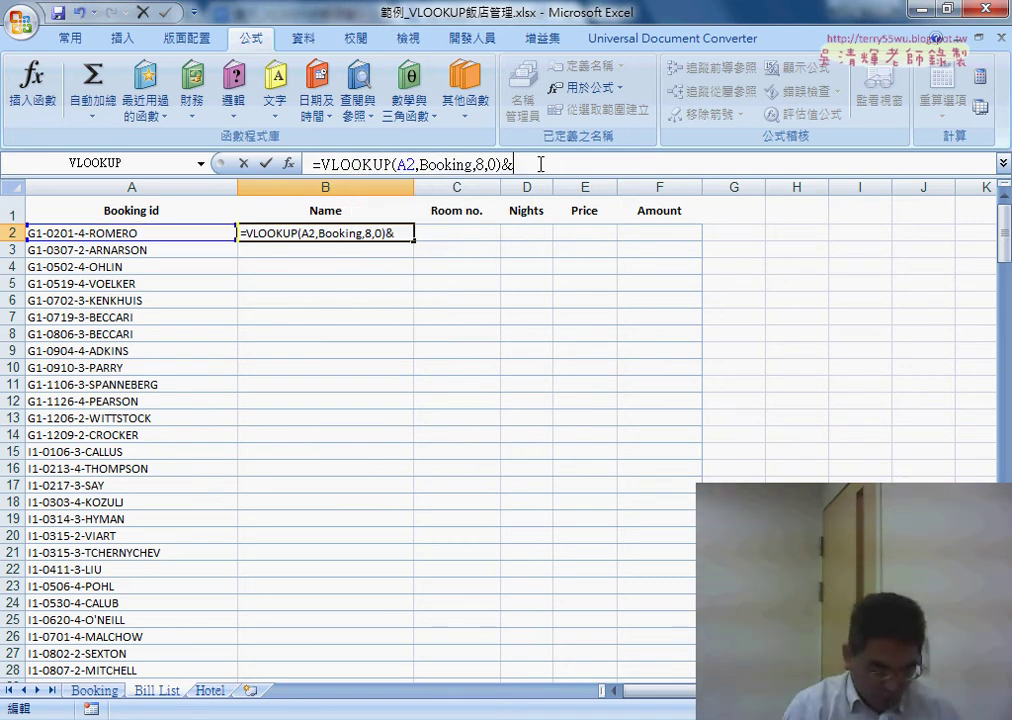
pyautogui.write('" ')
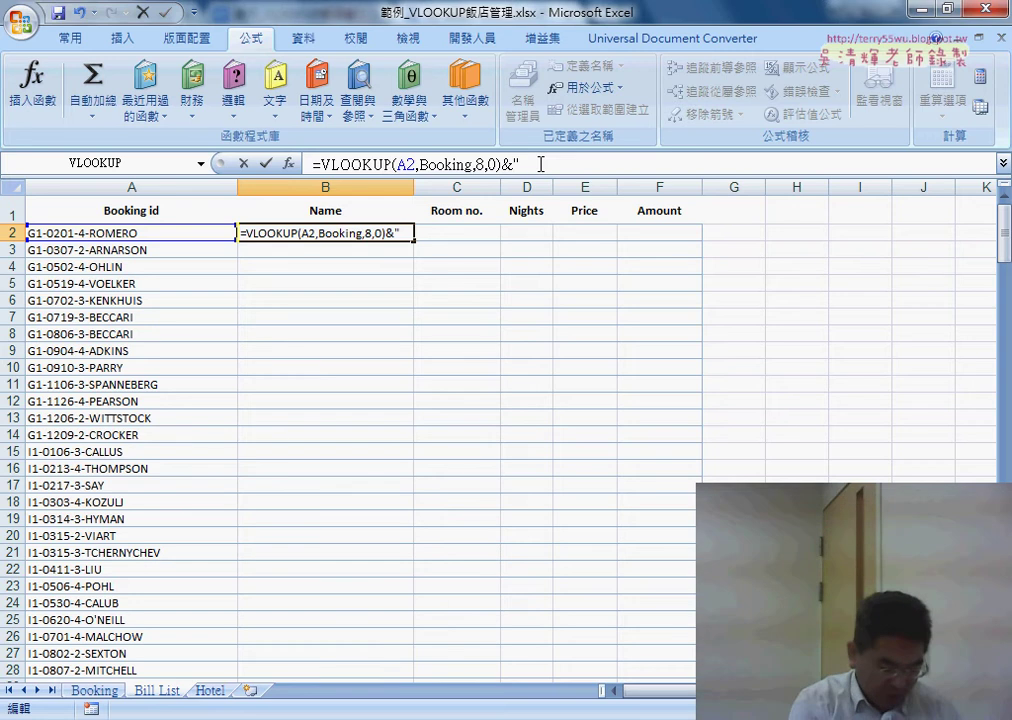
pyautogui.write('"&')
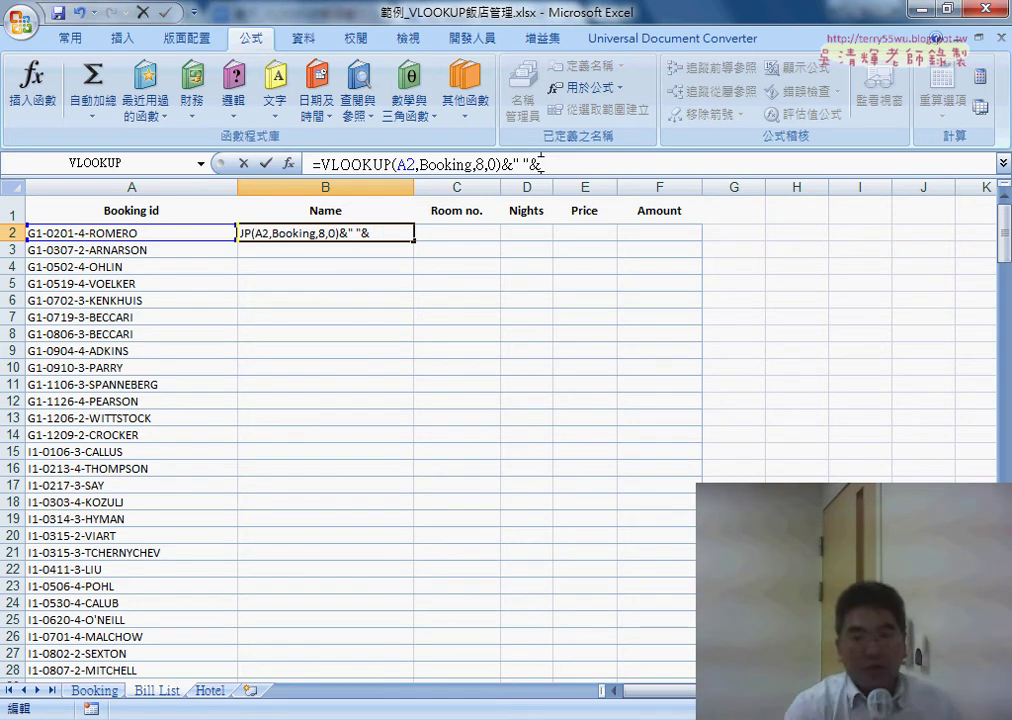
pyautogui.hotkey('ctrl', 'v')
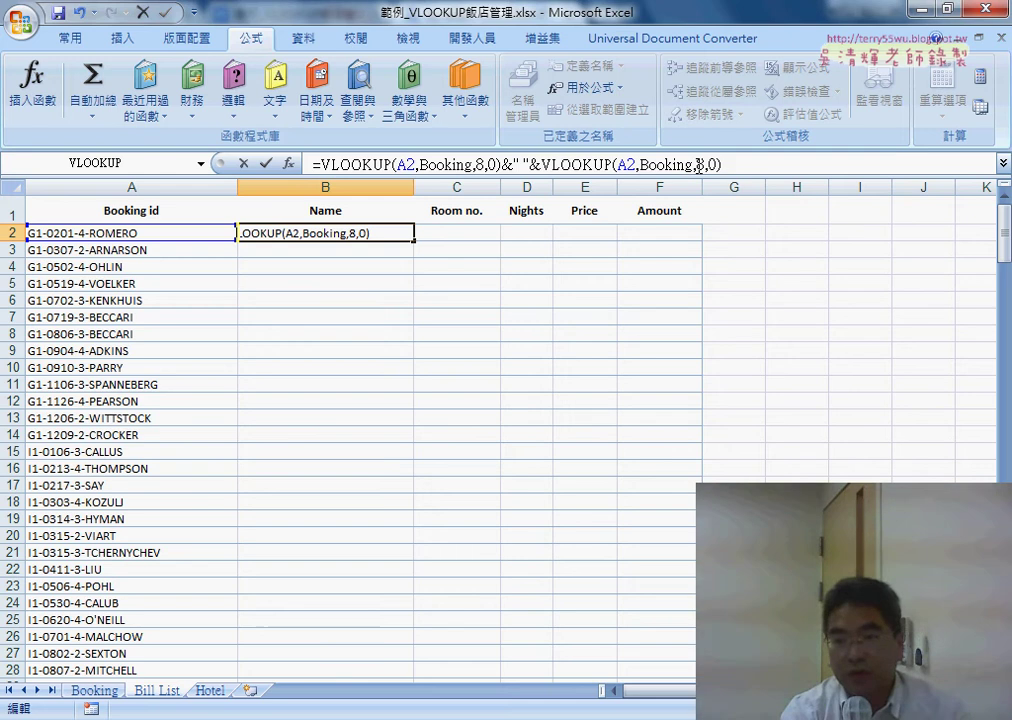
pyautogui.doubleClick(699, 164)
pyautogui.write('9')
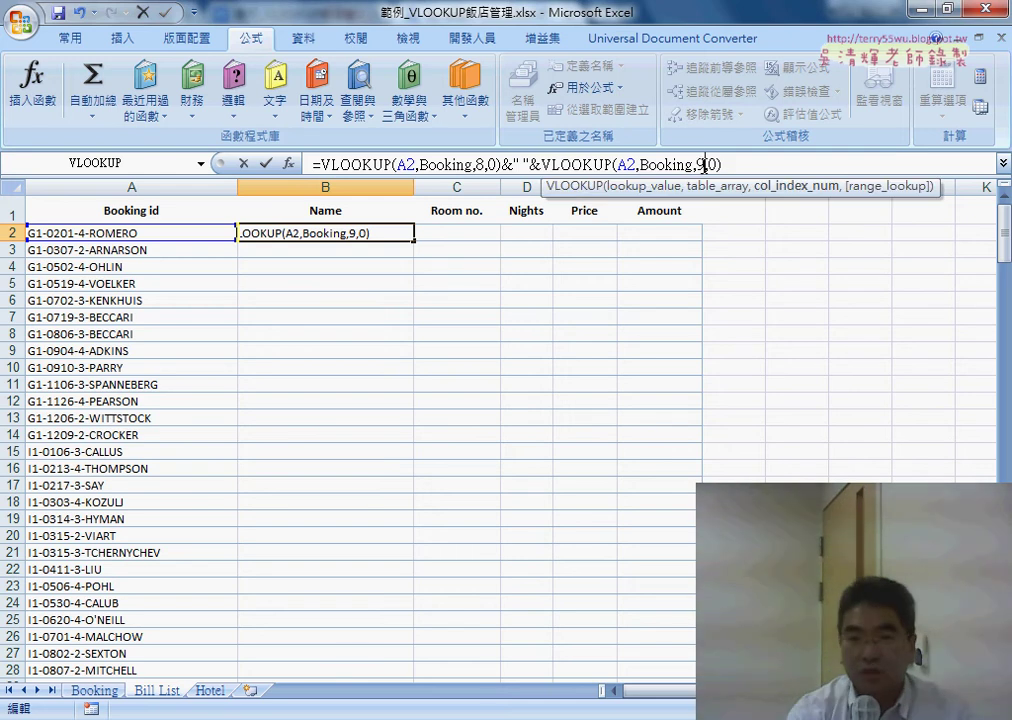
pyautogui.click(266, 163)
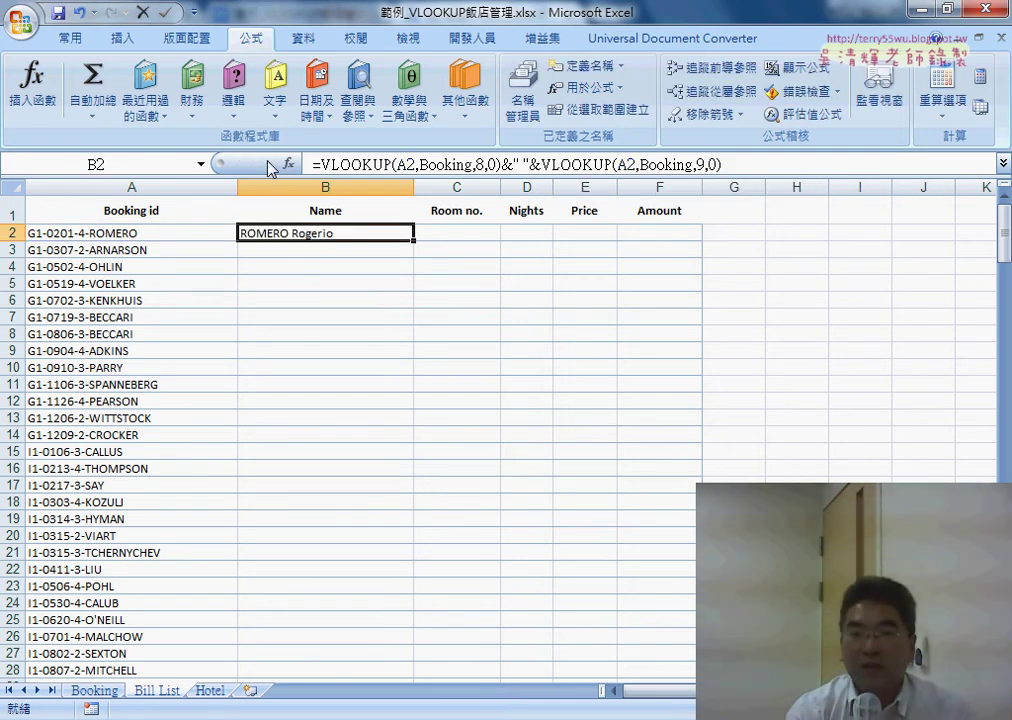
pyautogui.doubleClick(414, 243)
# Step: Check the Room no. column position on Booking, then begin a formula in Bill List C2
pyautogui.click(157, 690)
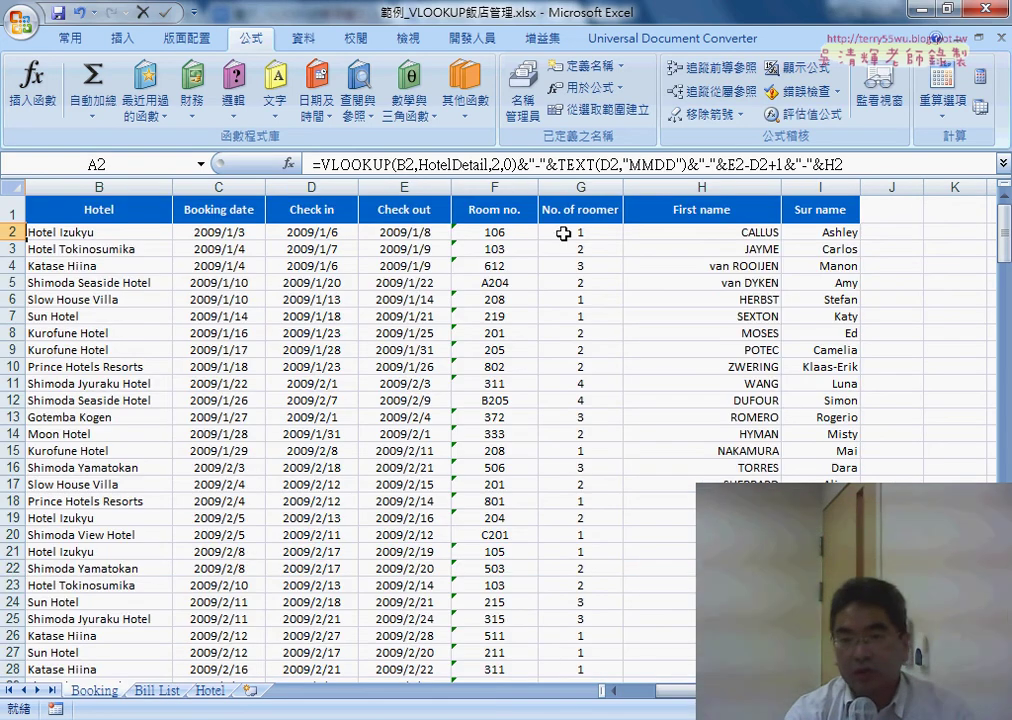
pyautogui.click(494, 187)
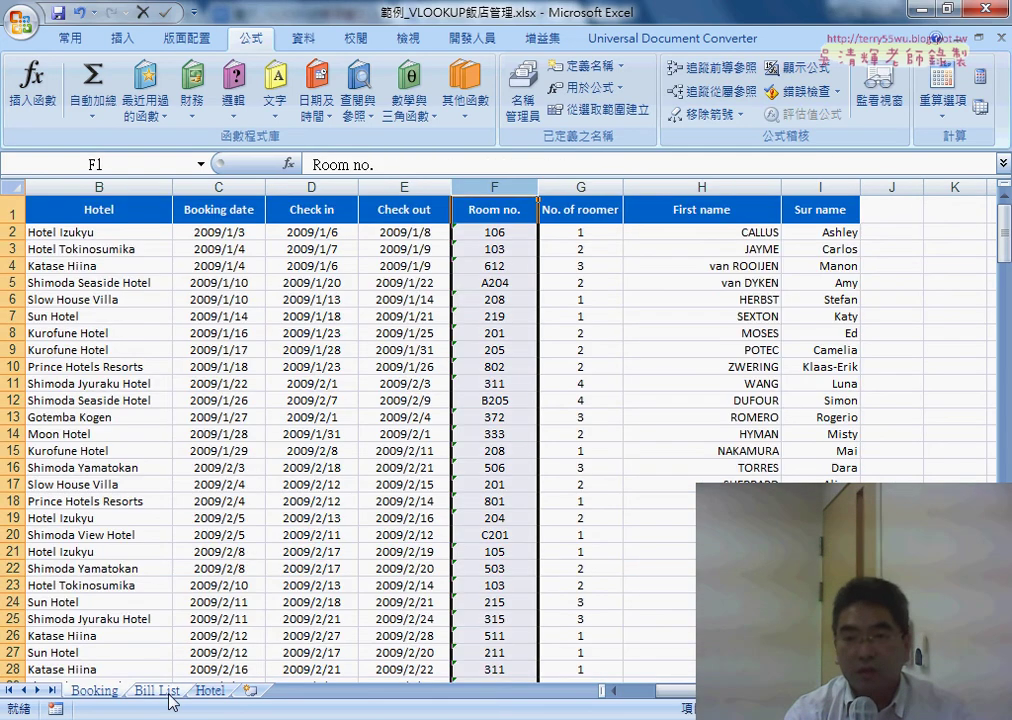
pyautogui.click(94, 690)
pyautogui.click(466, 230)
pyautogui.click(410, 166)
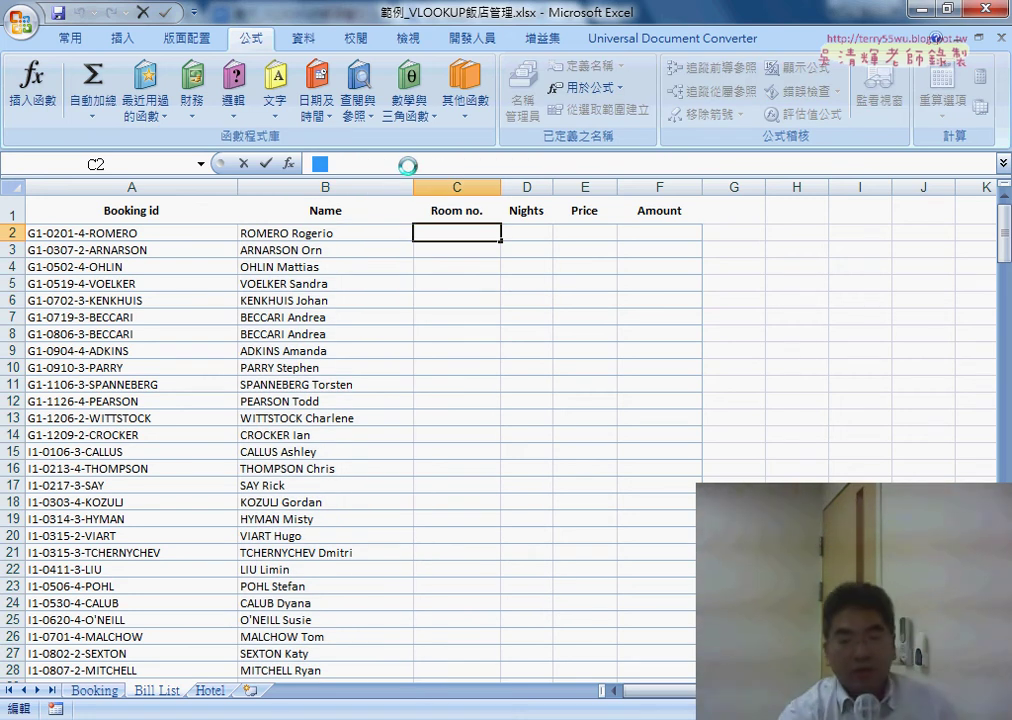
# Step: Enter =VLOOKUP(A2,Booking,6,0) in C2 and fill it down the Room no. column
pyautogui.write('VLOOKUP(A2,Booking,8,0)')
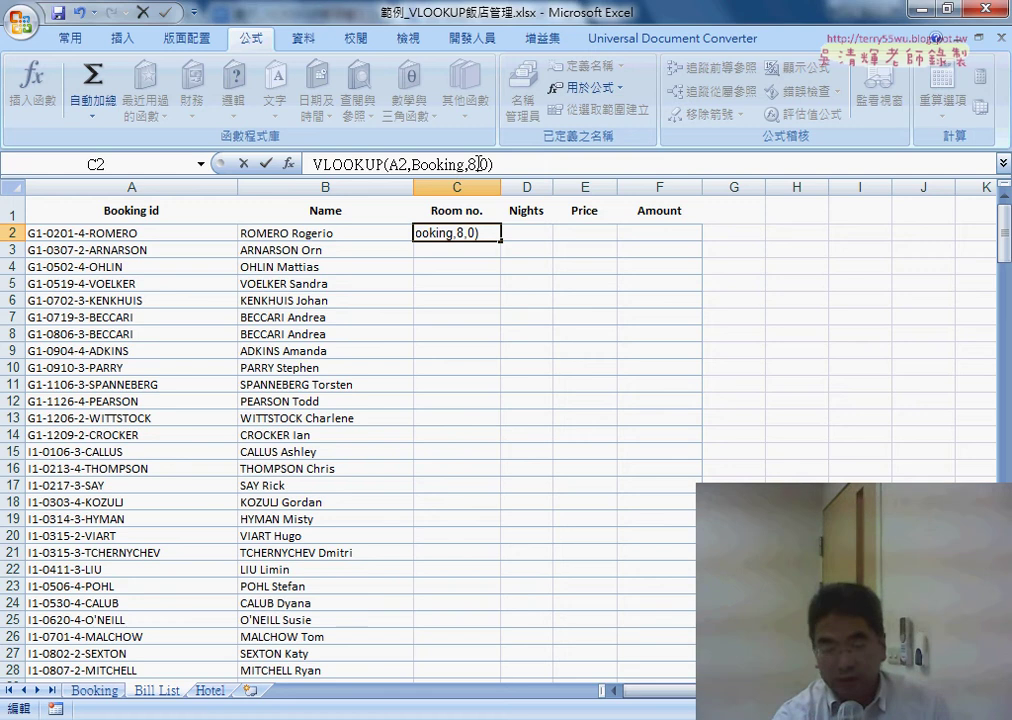
pyautogui.doubleClick(474, 163)
pyautogui.write('6')
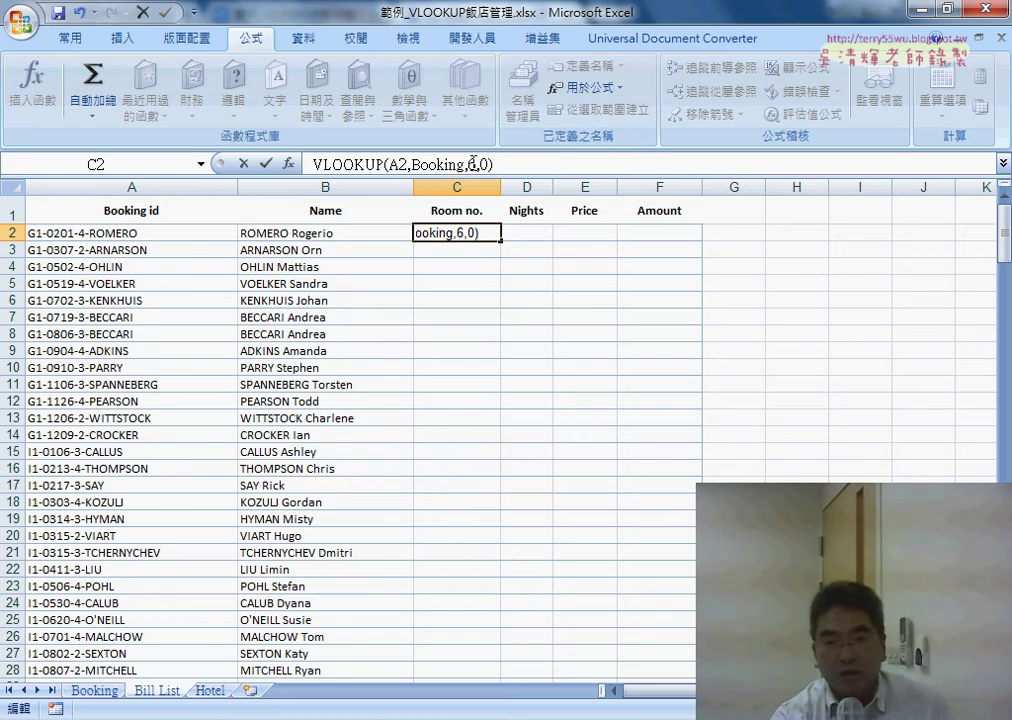
pyautogui.click(275, 163)
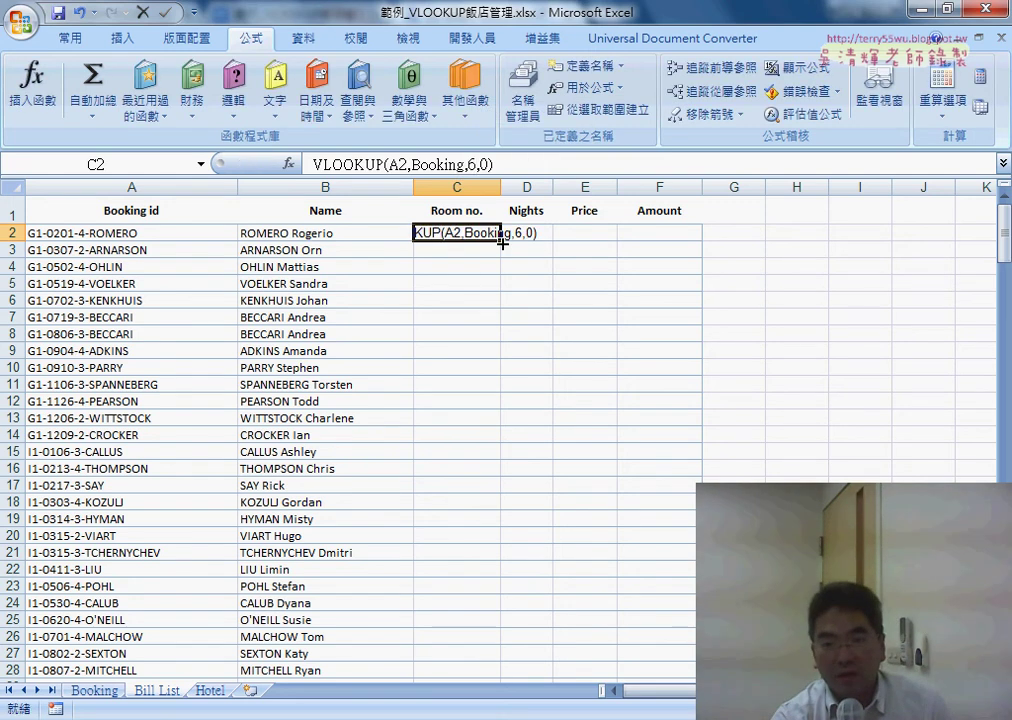
pyautogui.click(441, 165)
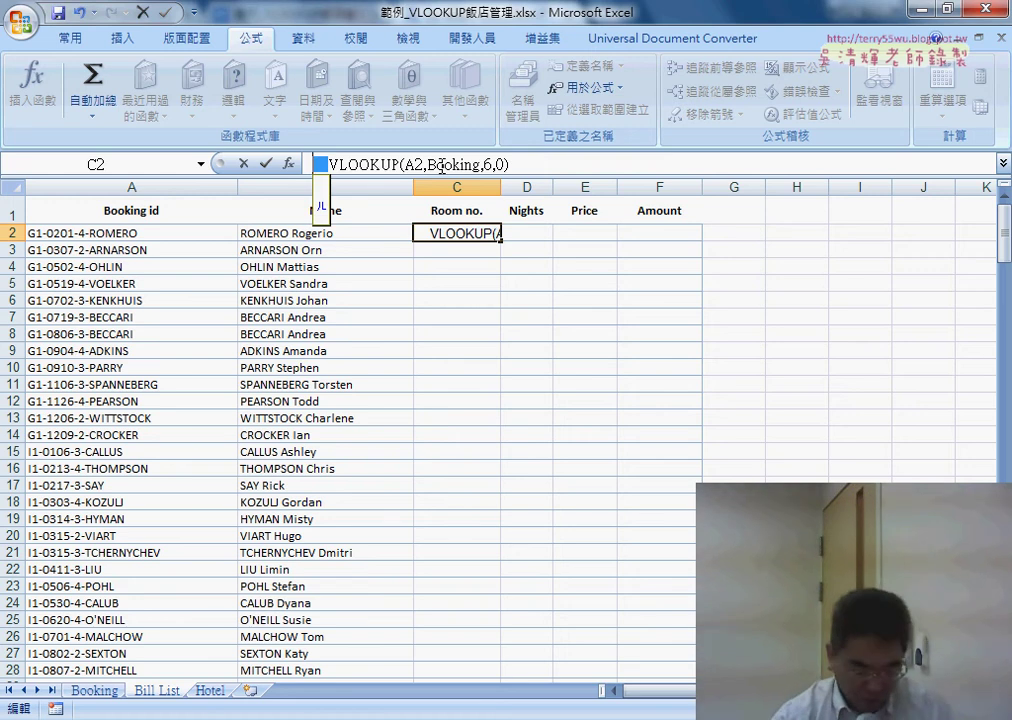
pyautogui.write('=')
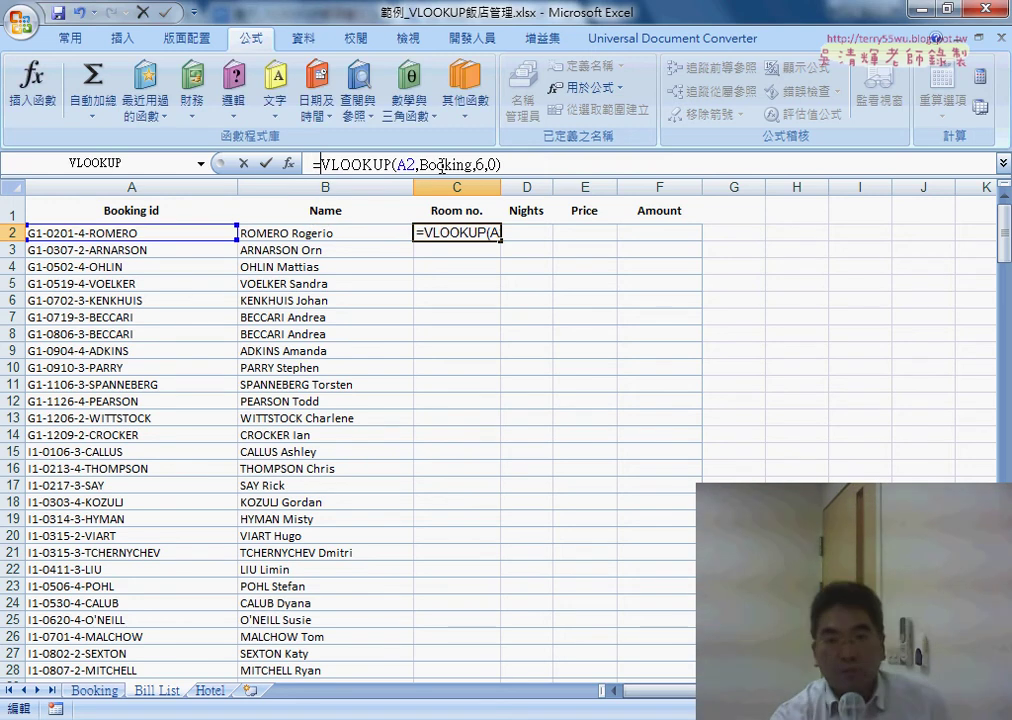
pyautogui.click(266, 163)
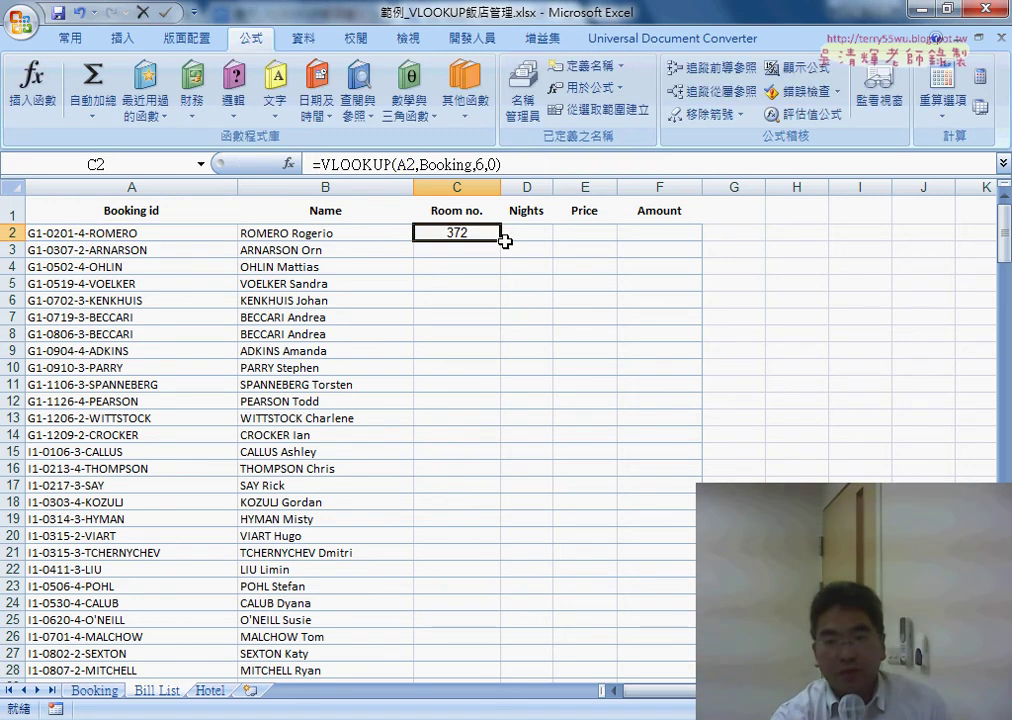
pyautogui.doubleClick(501, 239)
pyautogui.click(525, 232)
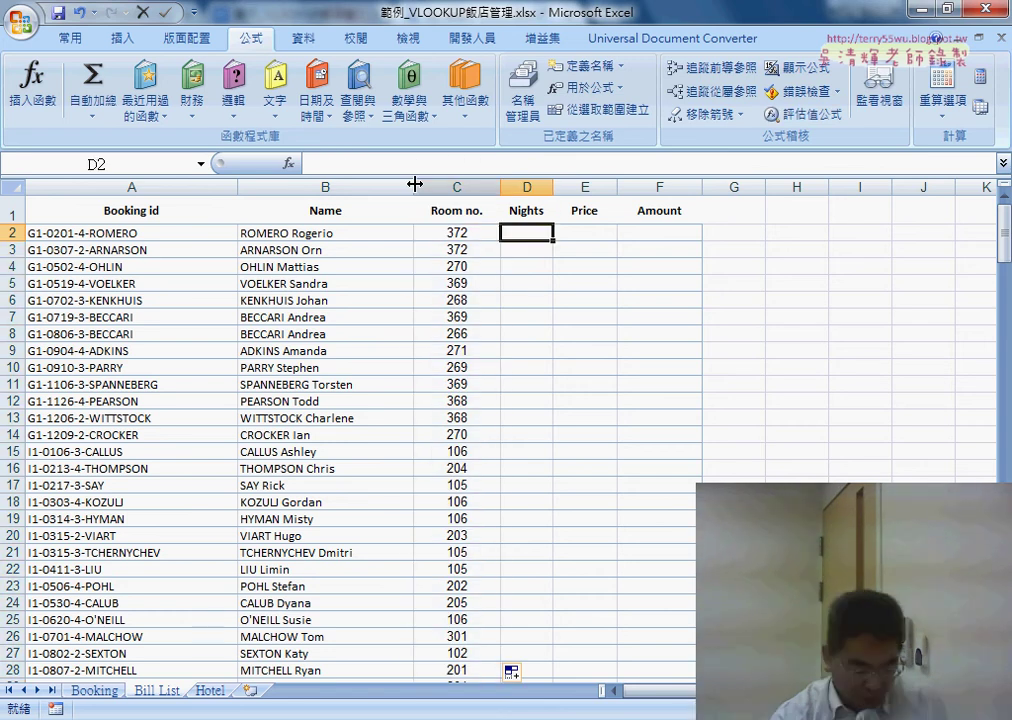
pyautogui.click(350, 165)
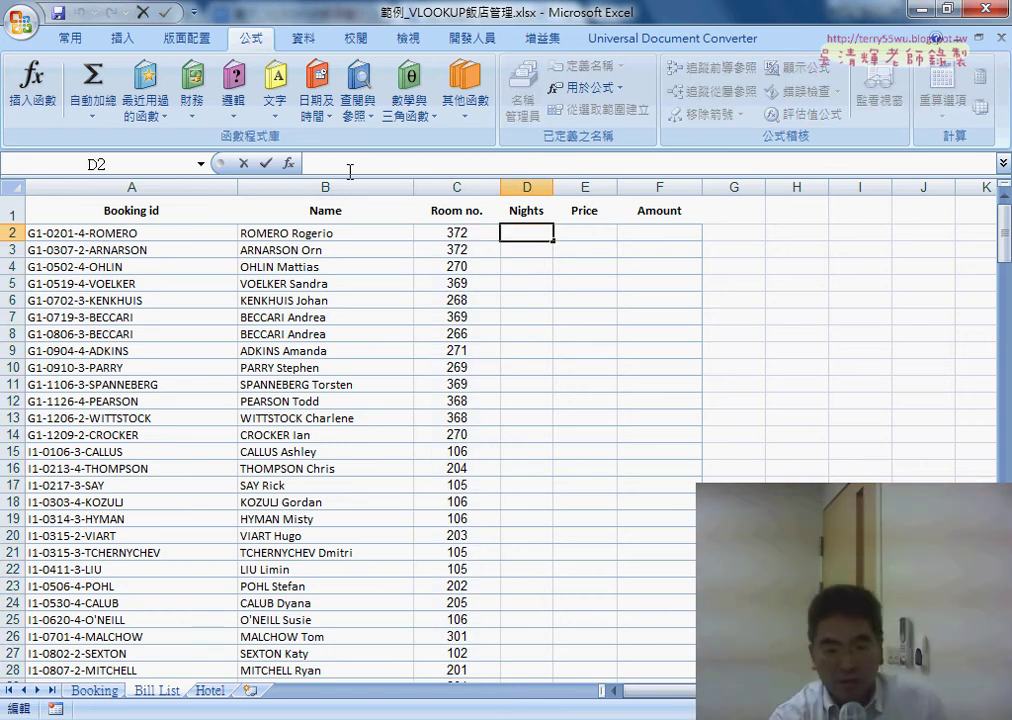
# Step: Check the Check out column's position on Booking, then start a Booking-id VLOOKUP in Bill List D2
pyautogui.click(95, 690)
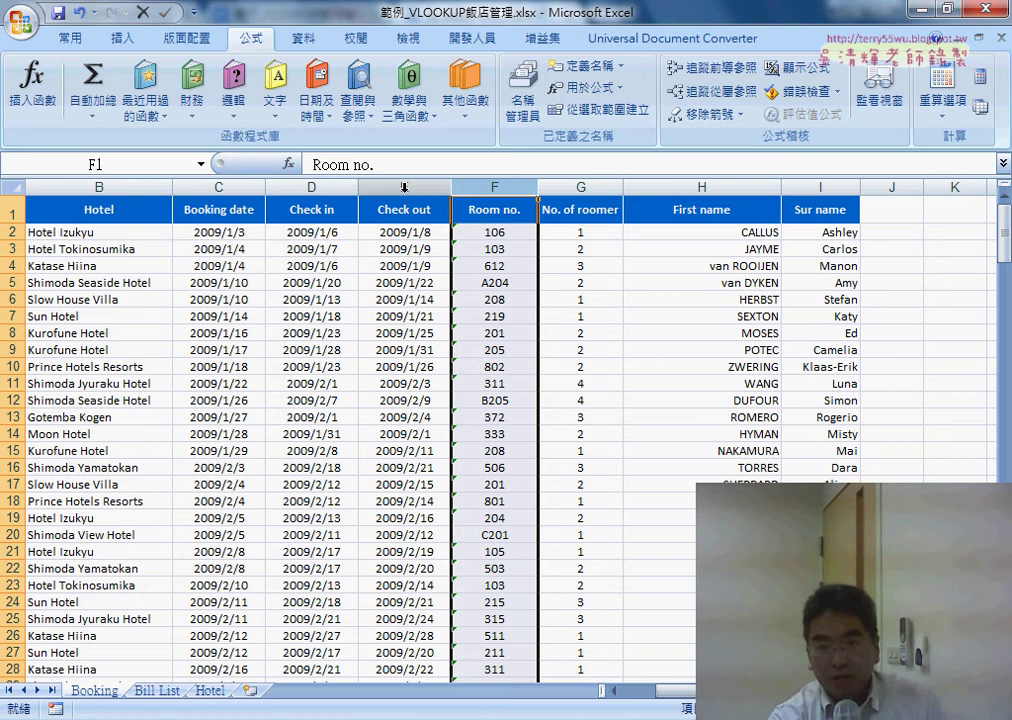
pyautogui.click(404, 187)
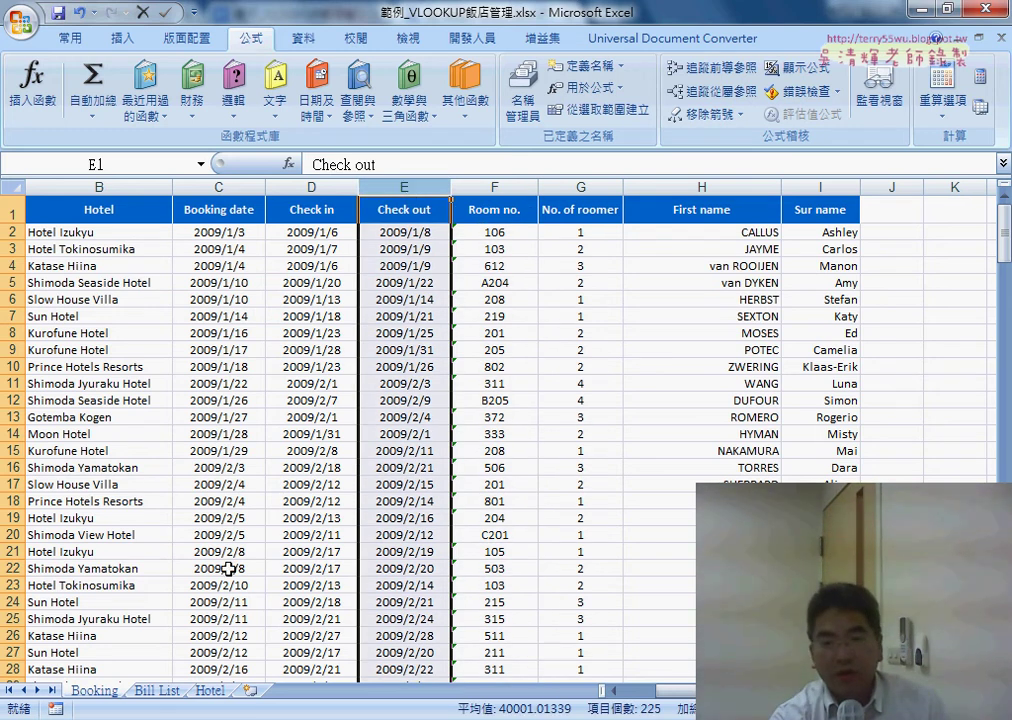
pyautogui.click(157, 690)
pyautogui.click(368, 161)
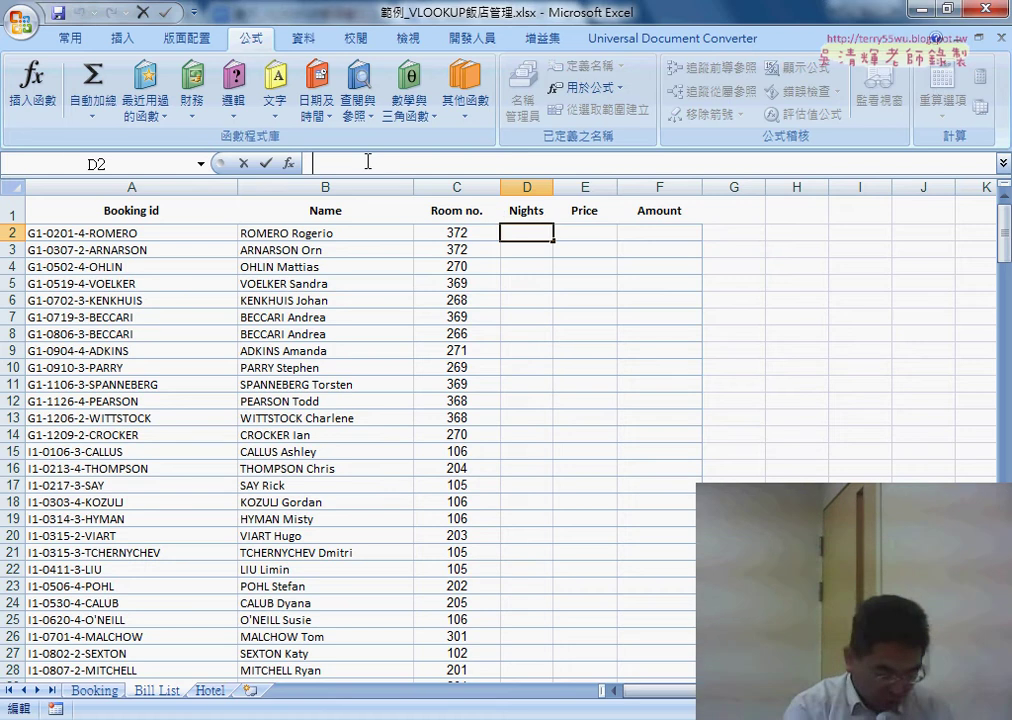
pyautogui.write('=VLOOKUP(A2,Booking,8,0)')
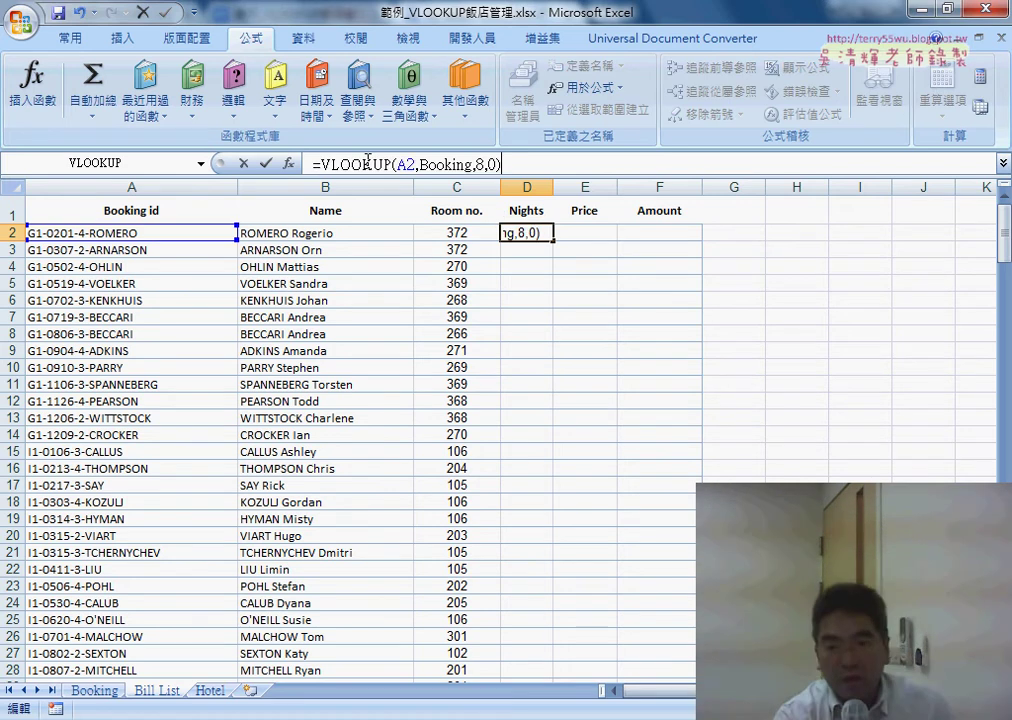
# Step: Make D2 check-out minus check-in: =VLOOKUP(A2,Booking,5,0)-VLOOKUP(A2,Booking,4,0)
pyautogui.doubleClick(481, 164)
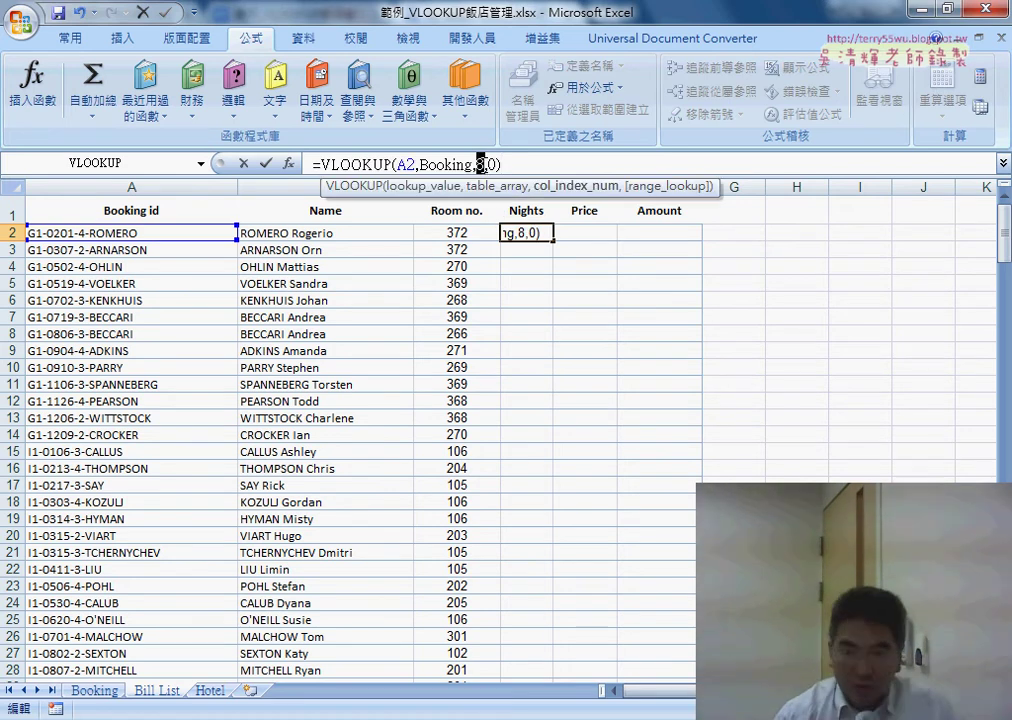
pyautogui.write('5')
pyautogui.press('End')
pyautogui.write('-')
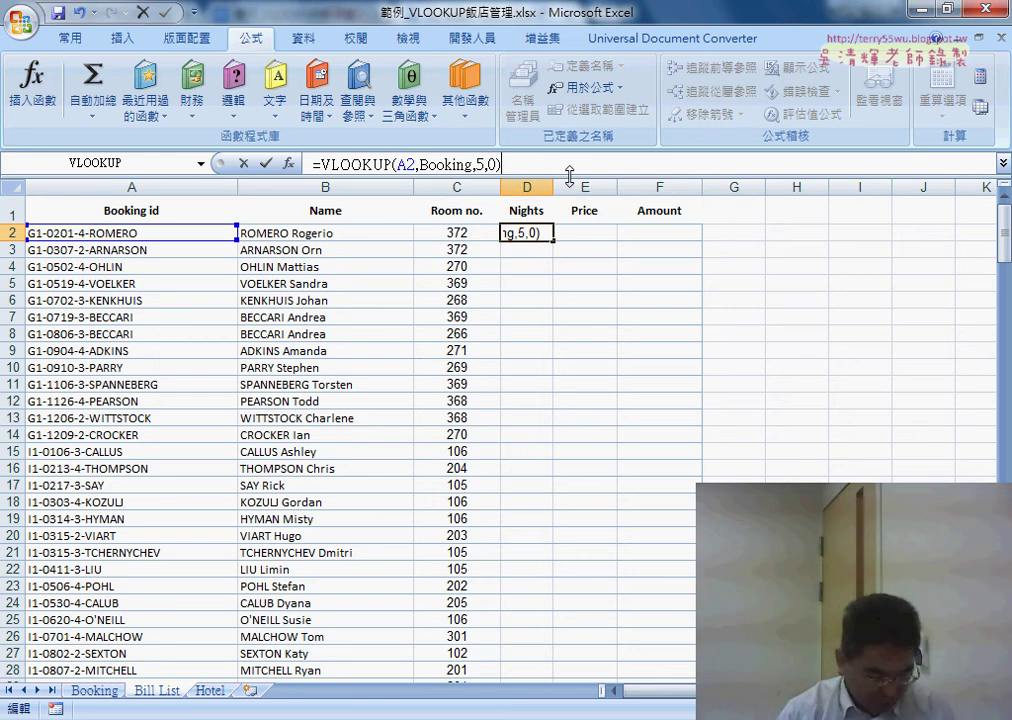
pyautogui.write('VLOOKUP(A2,Booking,8,0)')
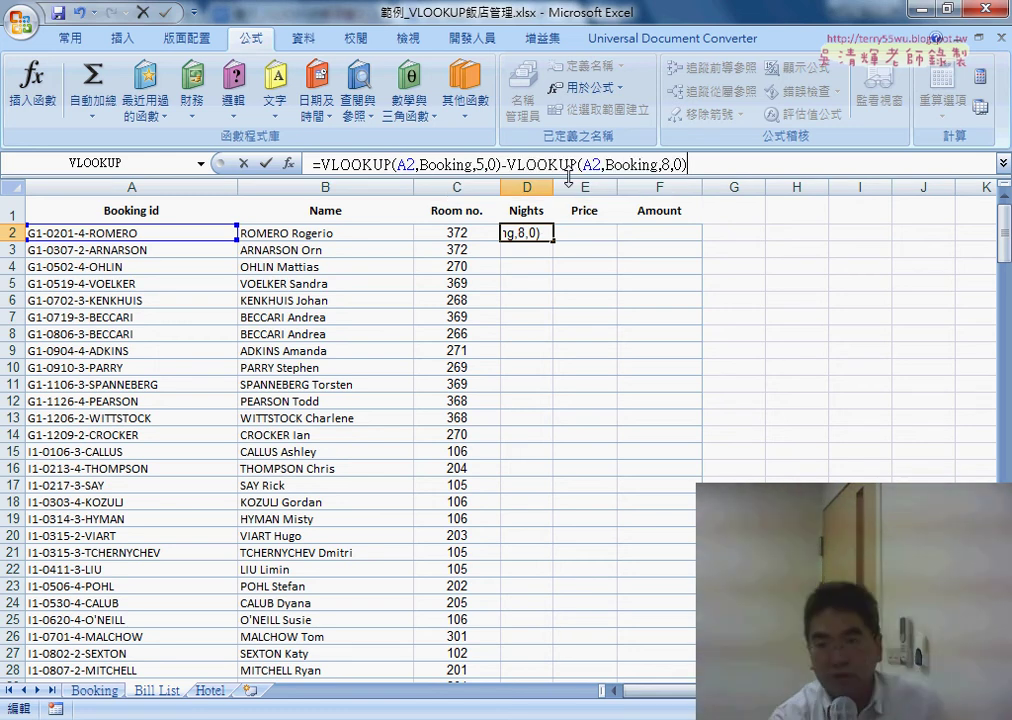
pyautogui.doubleClick(665, 164)
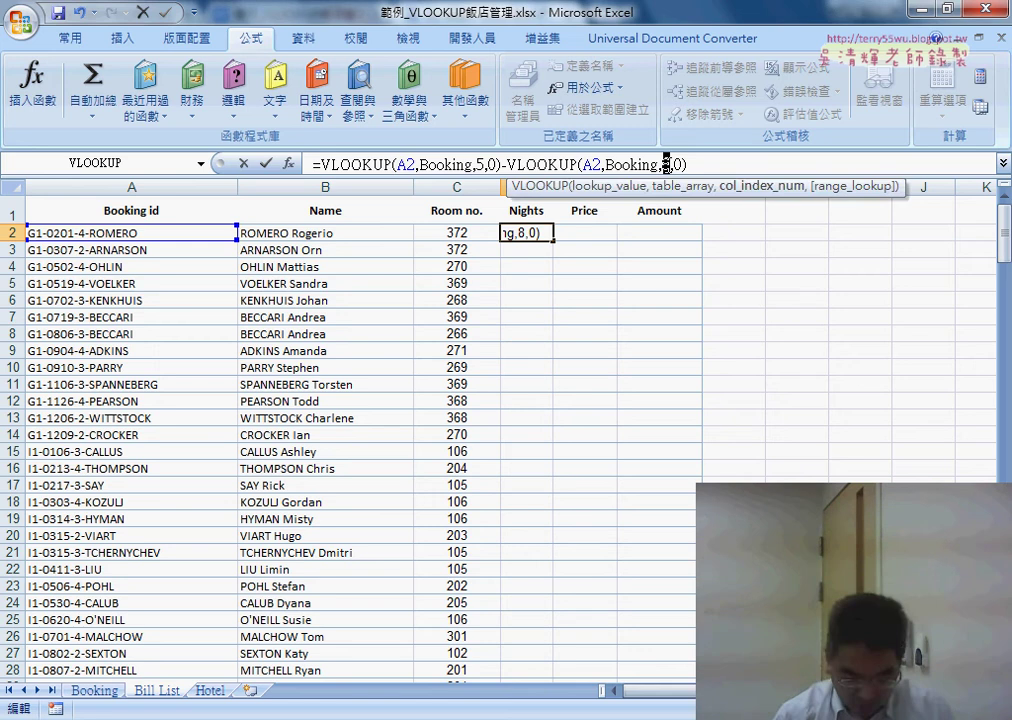
pyautogui.press('Return')
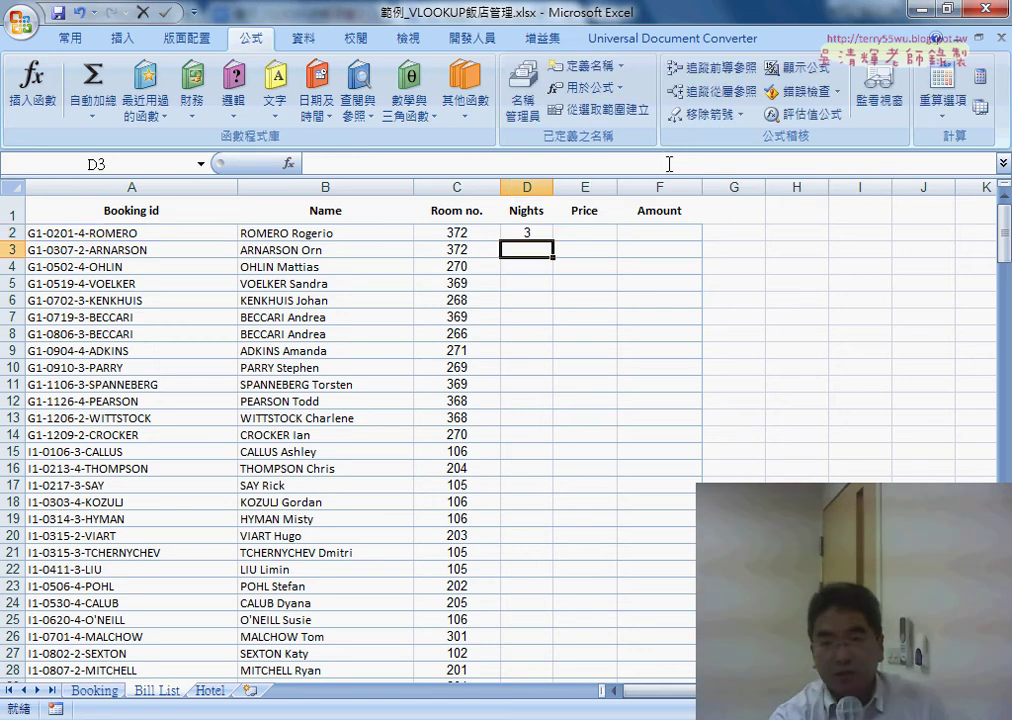
# Step: Fill the Nights formula down from D2, giving 3 for the first booking
pyautogui.click(539, 234)
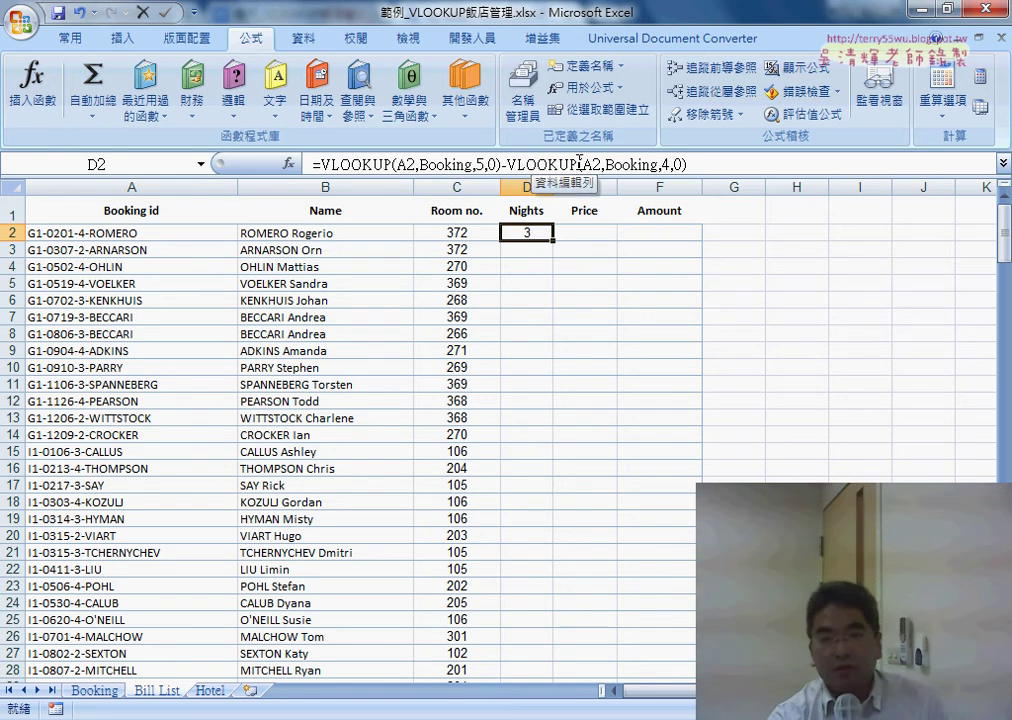
pyautogui.doubleClick(554, 240)
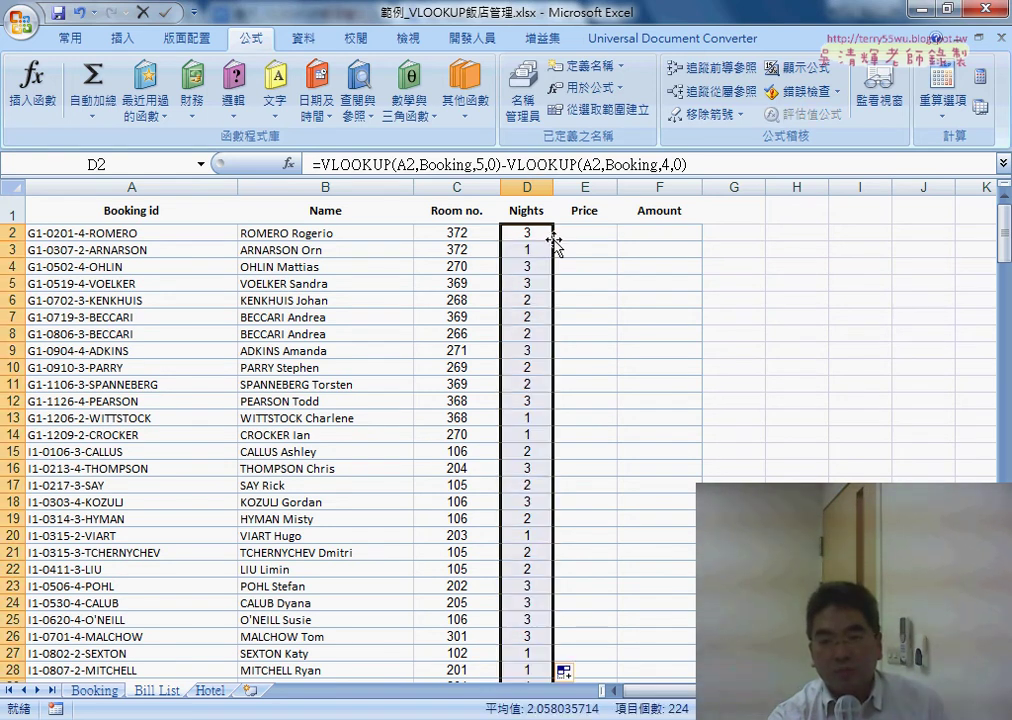
pyautogui.click(594, 231)
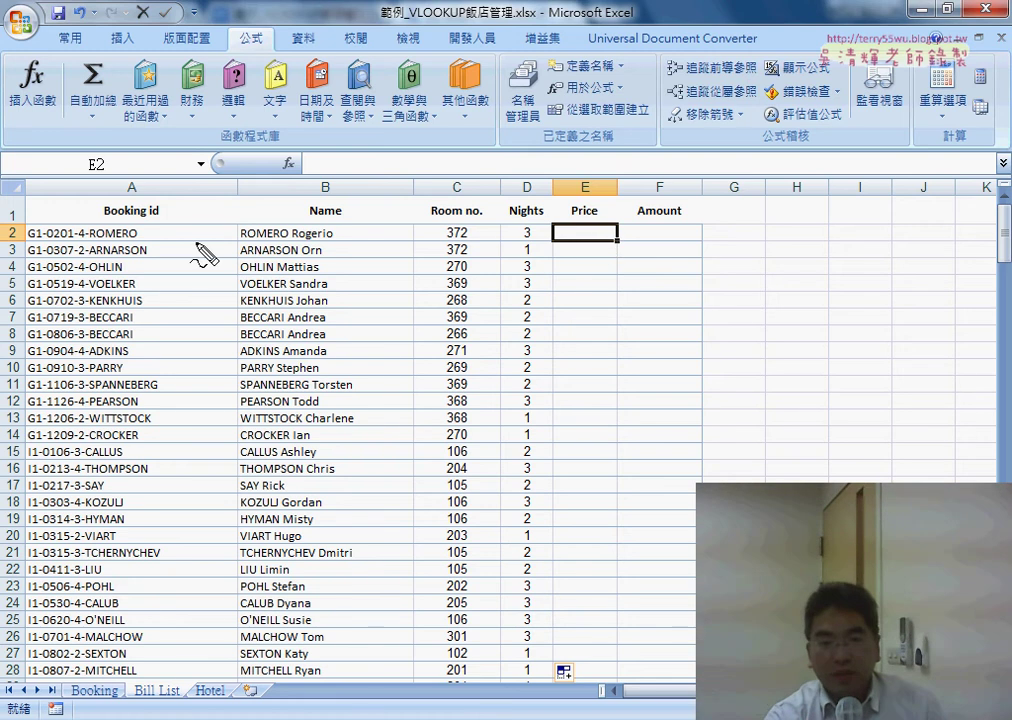
pyautogui.moveTo(29, 240)
pyautogui.mouseDown()
pyautogui.moveTo(45, 240)
pyautogui.moveTo(33, 234)
pyautogui.mouseUp()
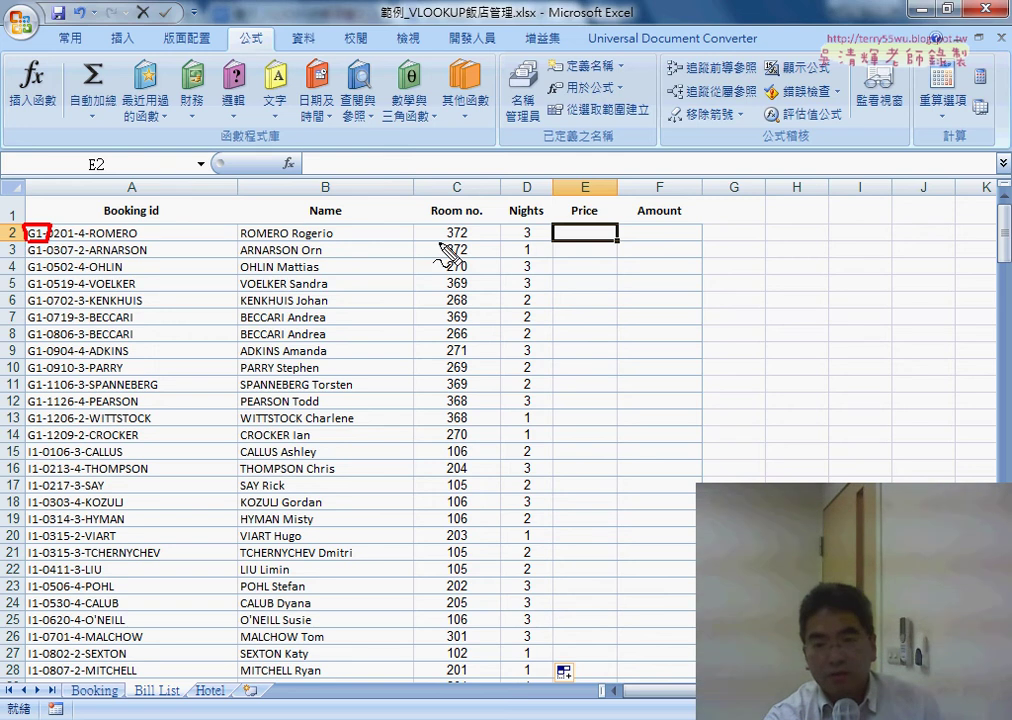
pyautogui.moveTo(440, 228)
pyautogui.mouseDown()
pyautogui.moveTo(478, 226)
pyautogui.moveTo(443, 238)
pyautogui.mouseUp()
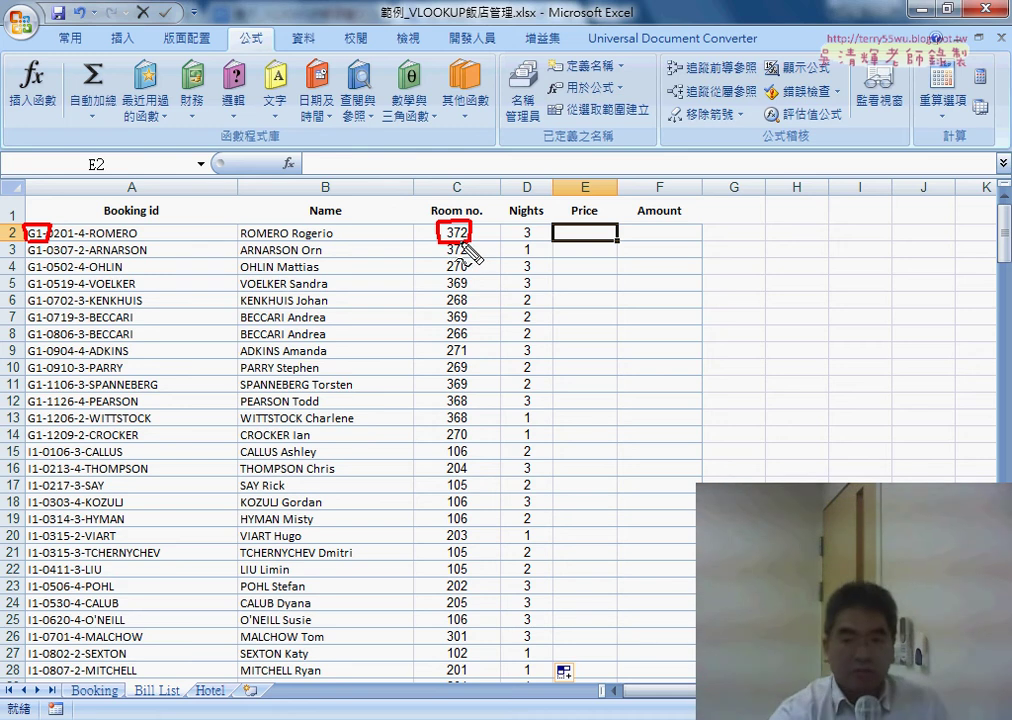
pyautogui.press('Escape')
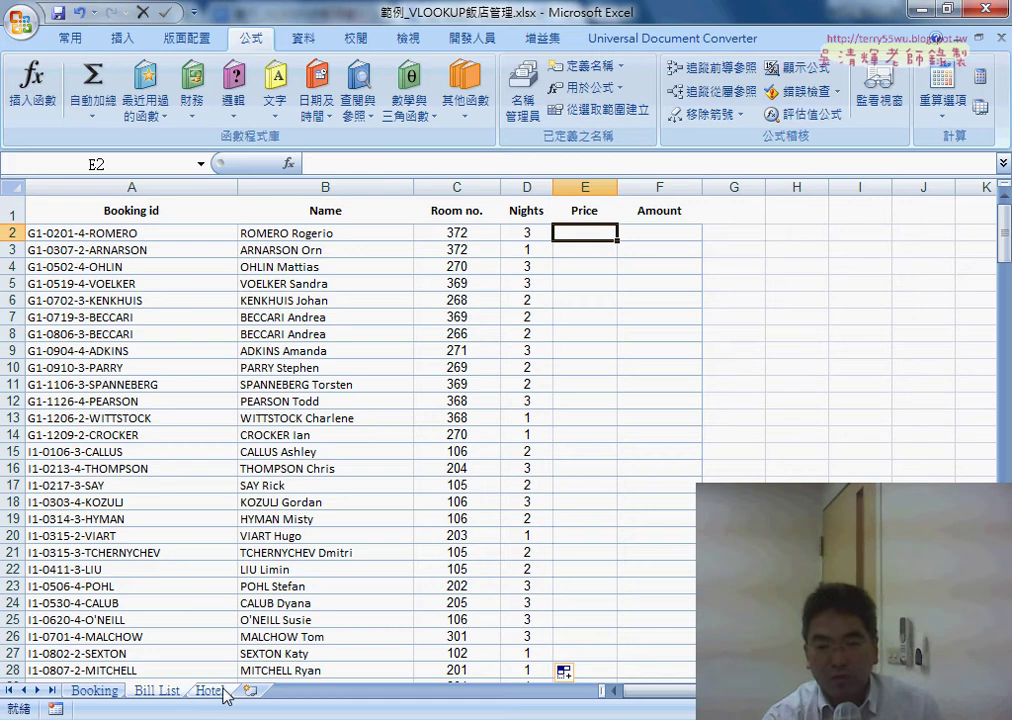
pyautogui.click(211, 691)
pyautogui.scroll(1, 390, 430)
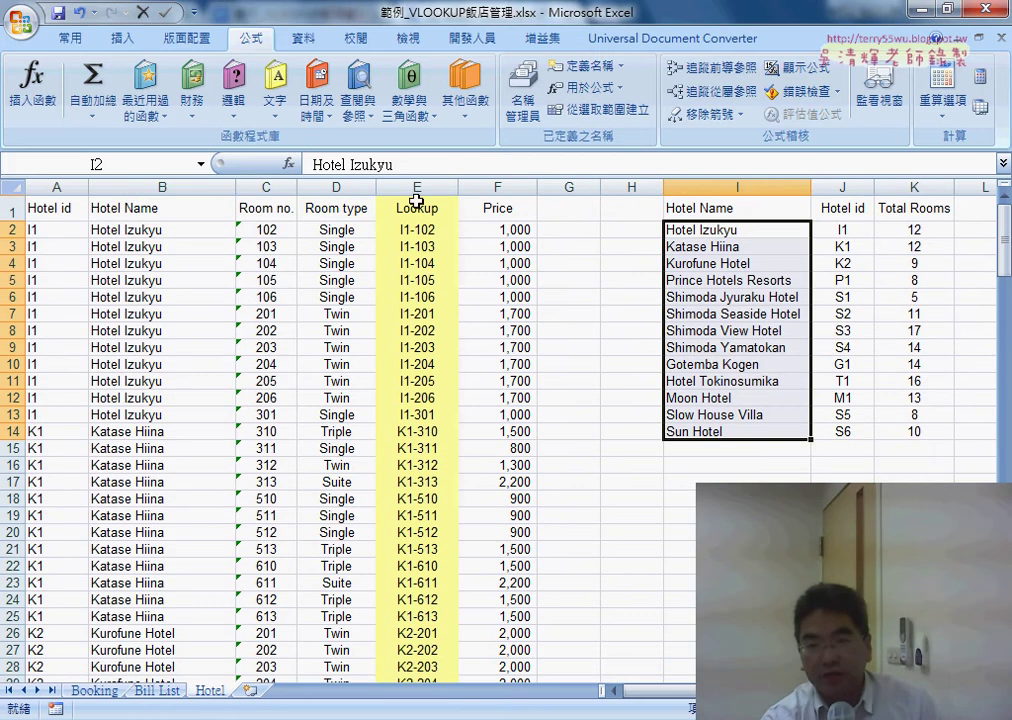
pyautogui.moveTo(416, 201); pyautogui.dragTo(497, 201)
pyautogui.hotkey('ctrl', 'shift', 'Down')
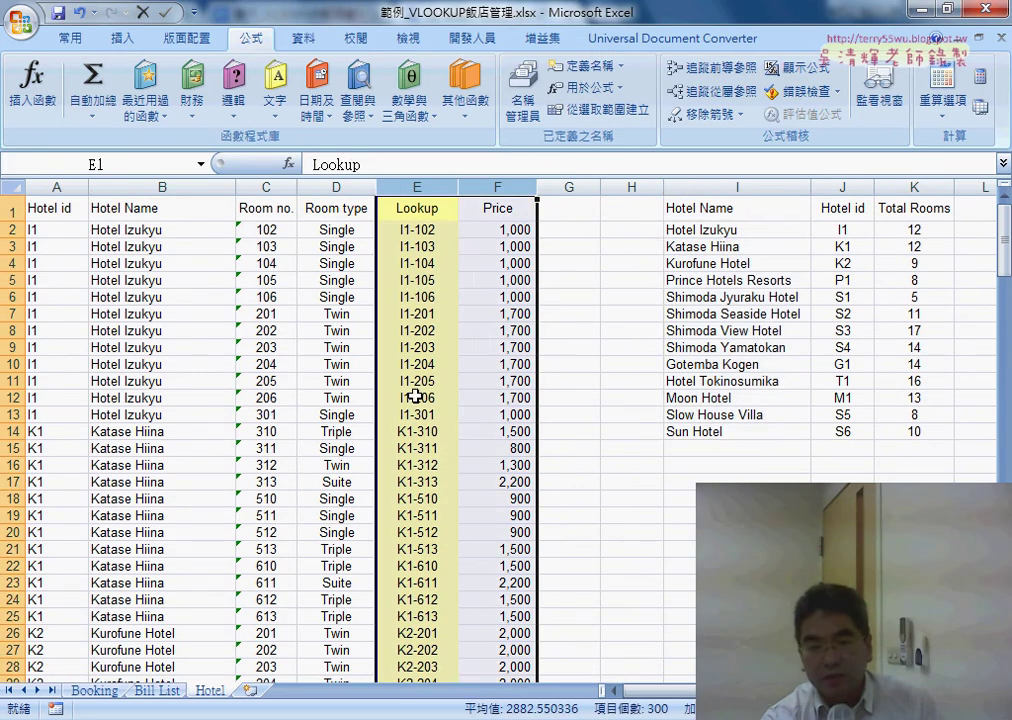
pyautogui.scroll(-7, 415, 397)
pyautogui.scroll(-3, 429, 427)
pyautogui.scroll(-6, 429, 427)
pyautogui.scroll(-3, 427, 432)
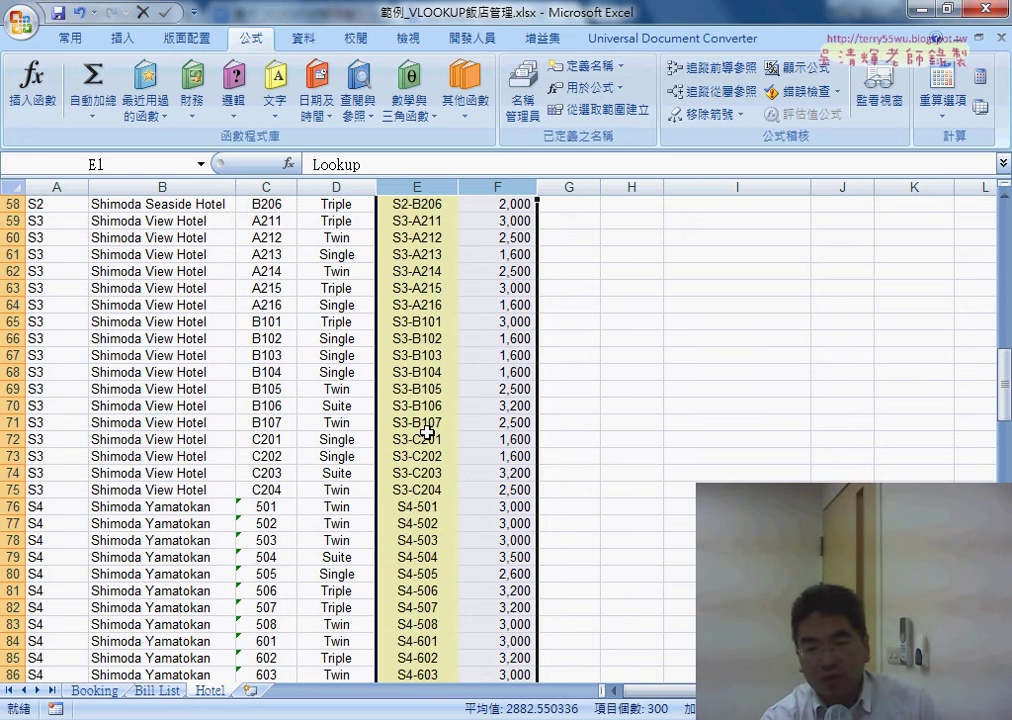
pyautogui.scroll(-6, 427, 432)
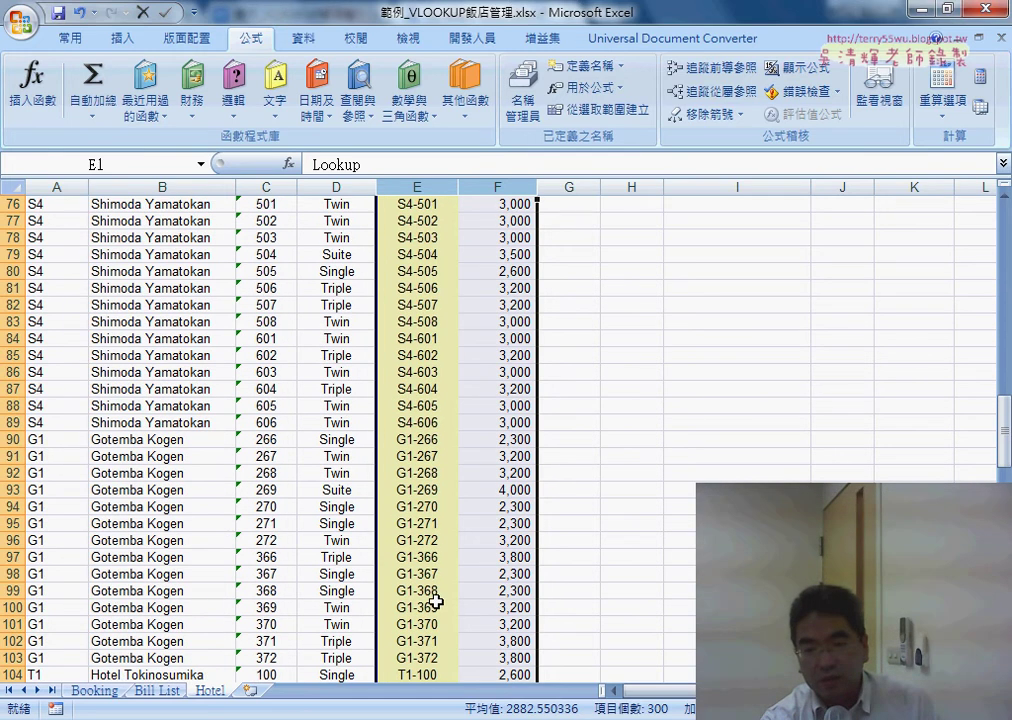
pyautogui.scroll(-3, 436, 600)
pyautogui.click(425, 507)
pyautogui.click(492, 507)
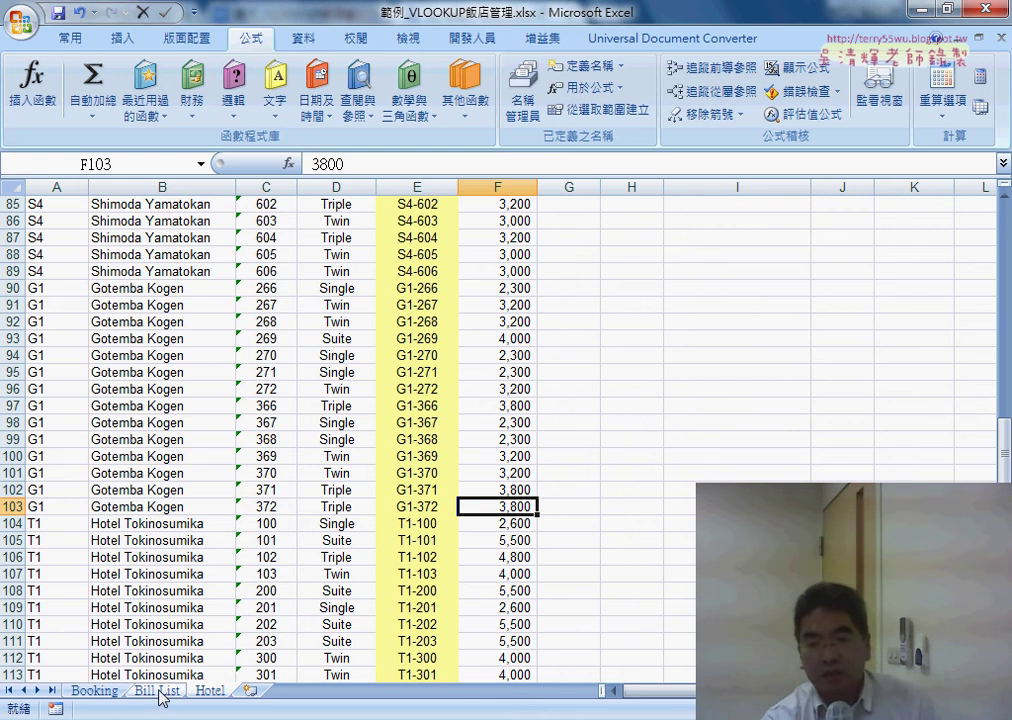
pyautogui.click(95, 690)
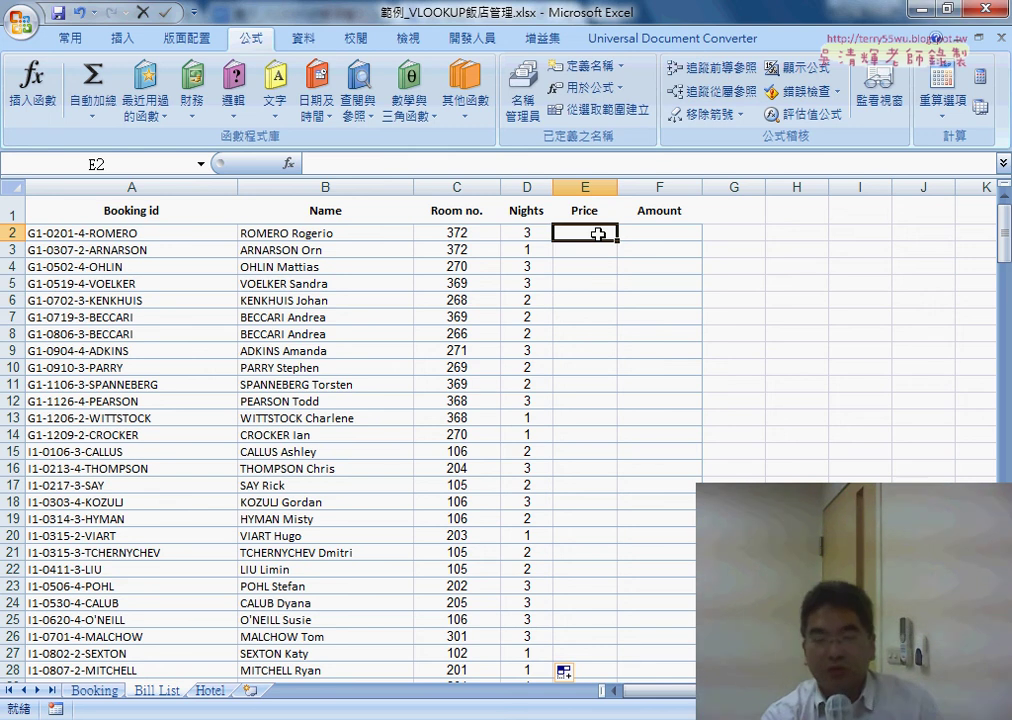
# Step: Show Booking cell A2's id formula combining VLOOKUP, TEXT(D2,"MMDD"), nights and H2
pyautogui.click(670, 236)
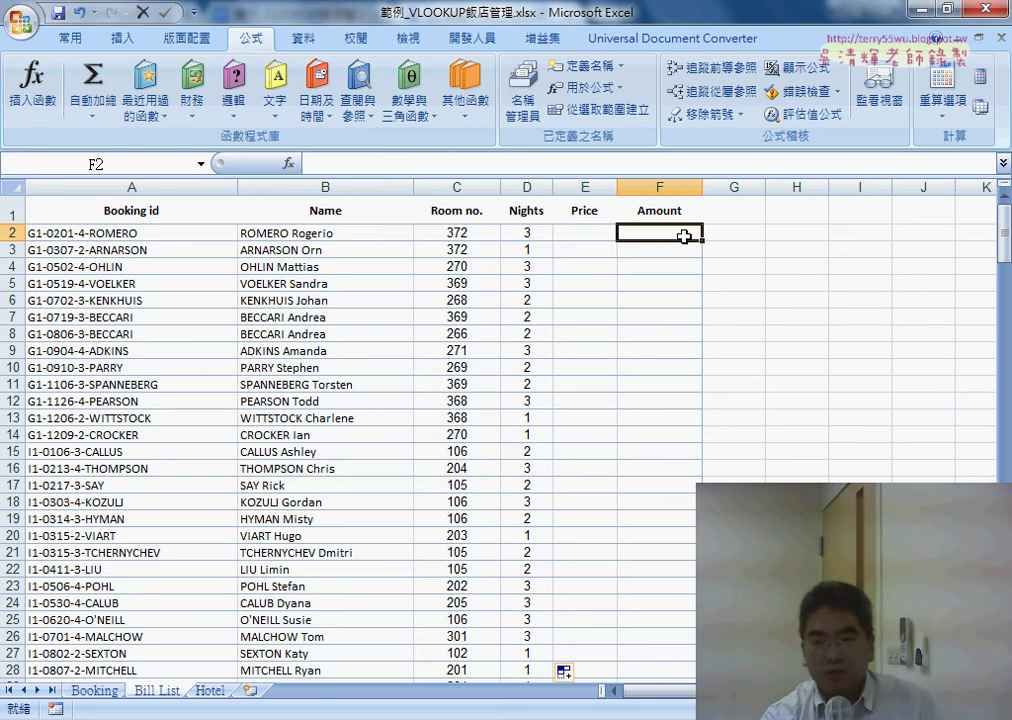
pyautogui.click(596, 232)
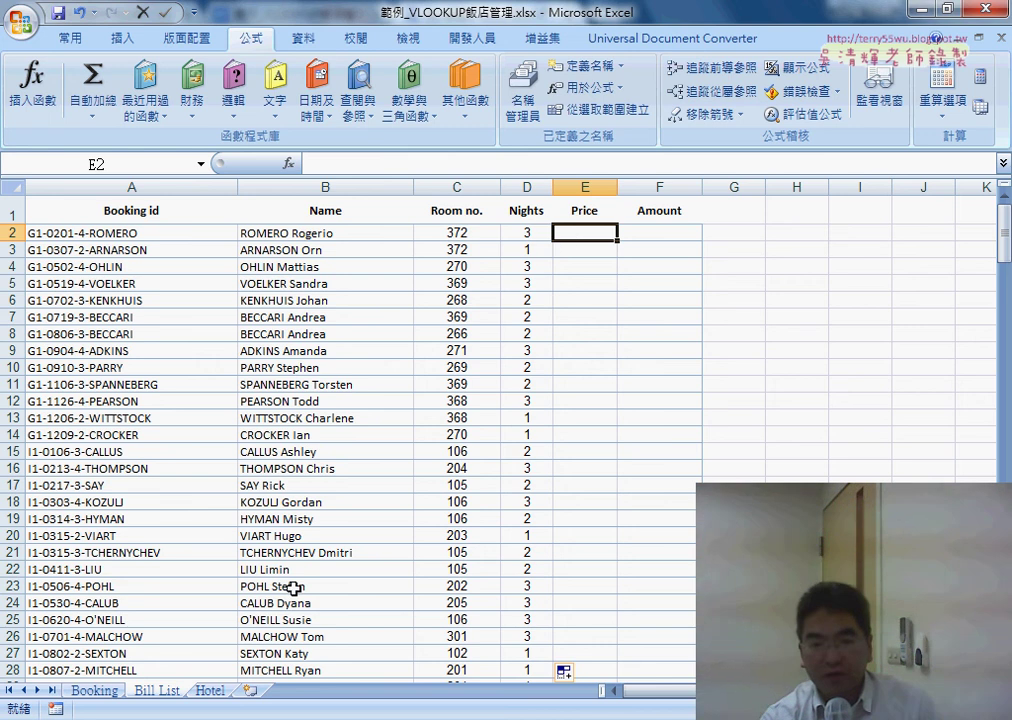
pyautogui.click(95, 690)
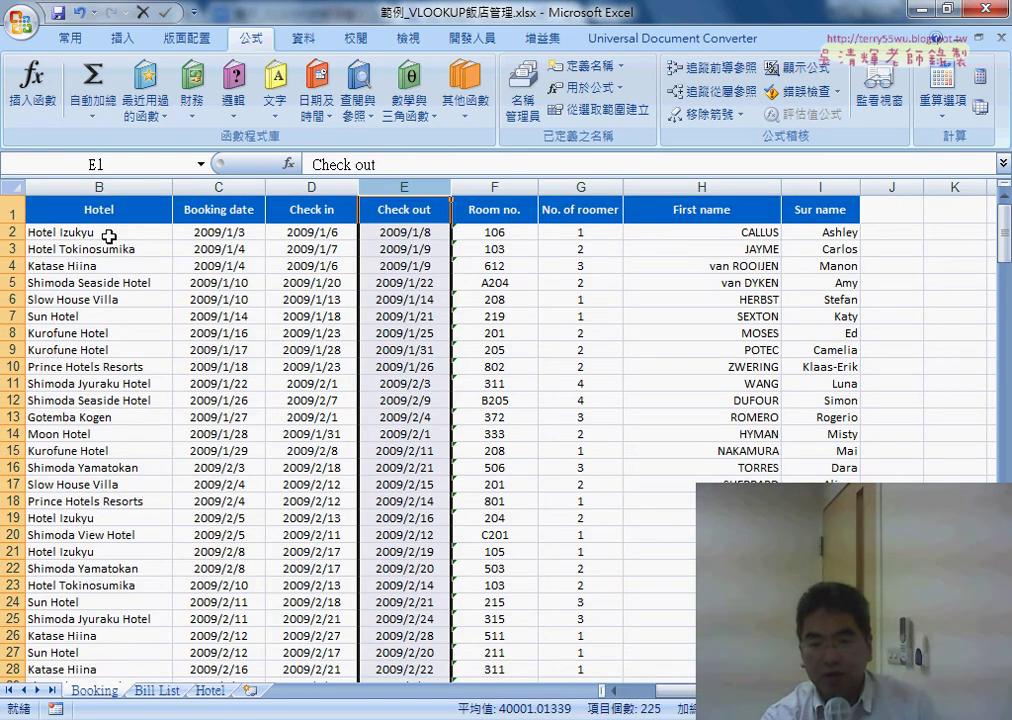
pyautogui.hscroll(-1, 500, 550)
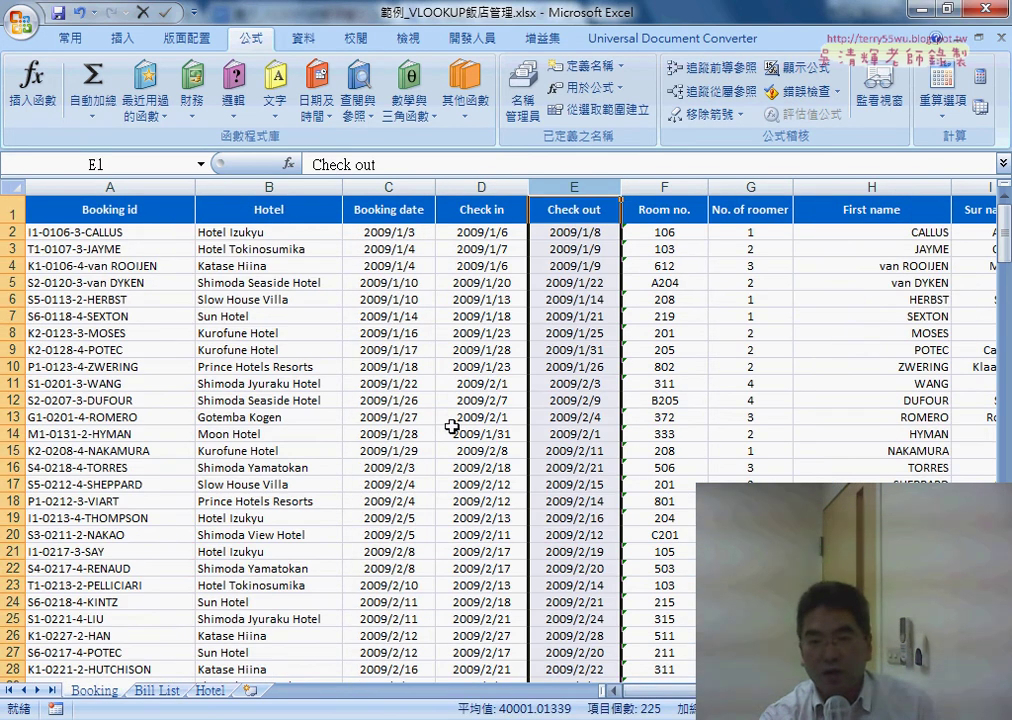
pyautogui.click(148, 235)
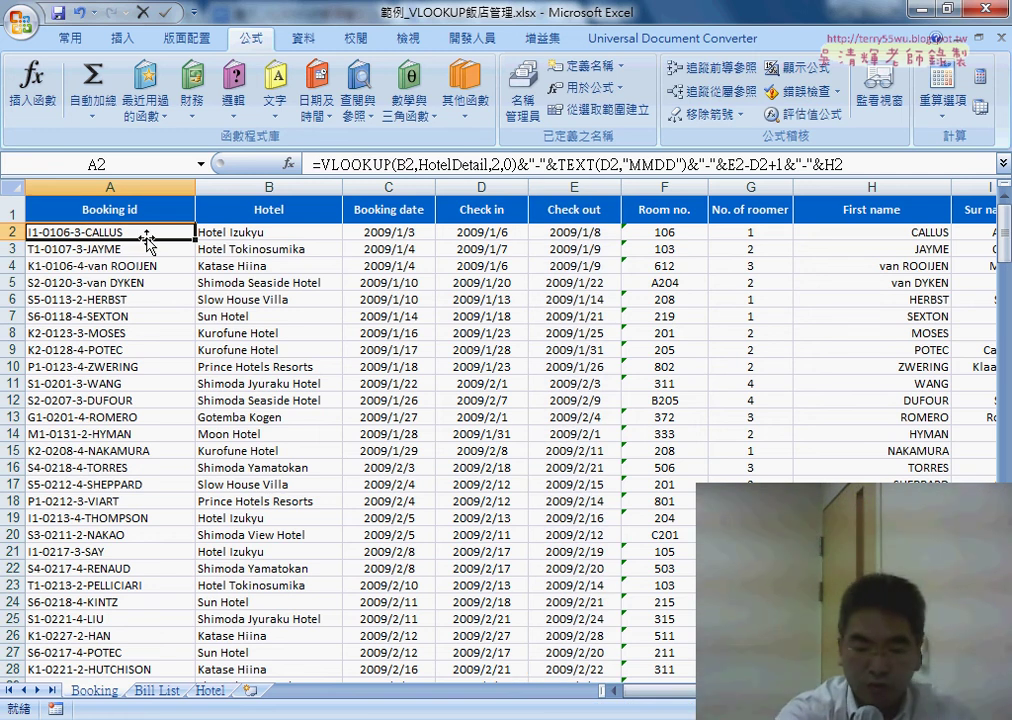